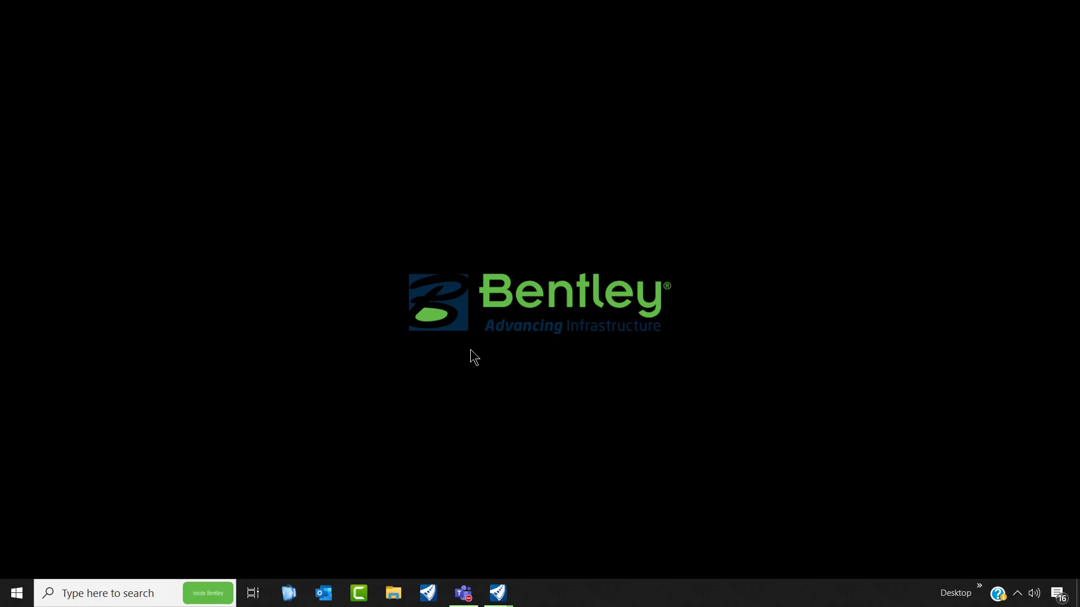
Step: Launch OpenRoads Designer CE from the taskbar and maximize its start window
{"action": "mouse_move", "coordinate": [513, 596]}
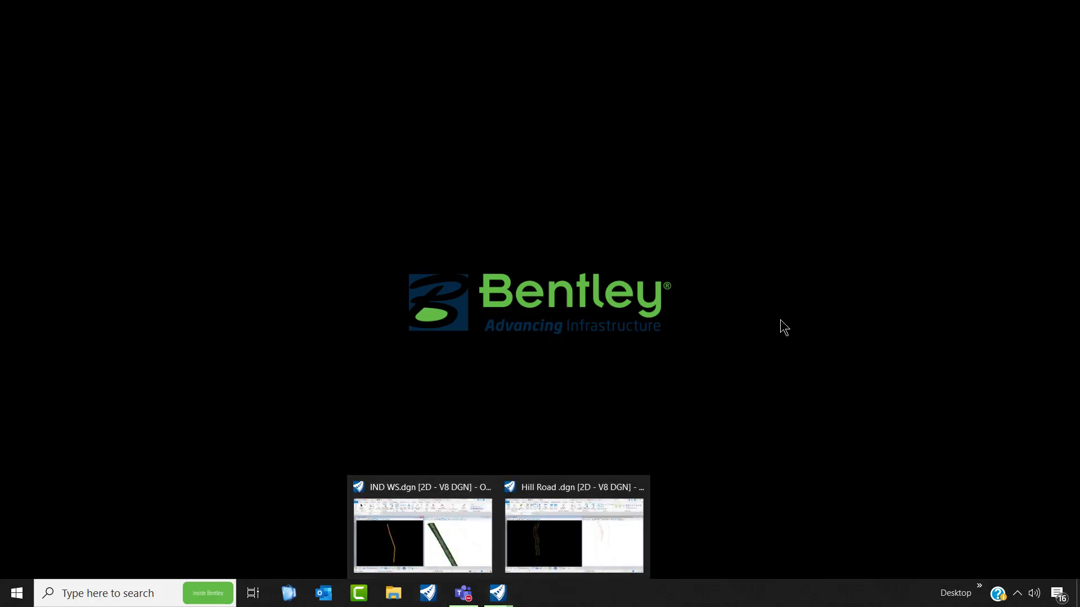
{"action": "right_click", "coordinate": [503, 598]}
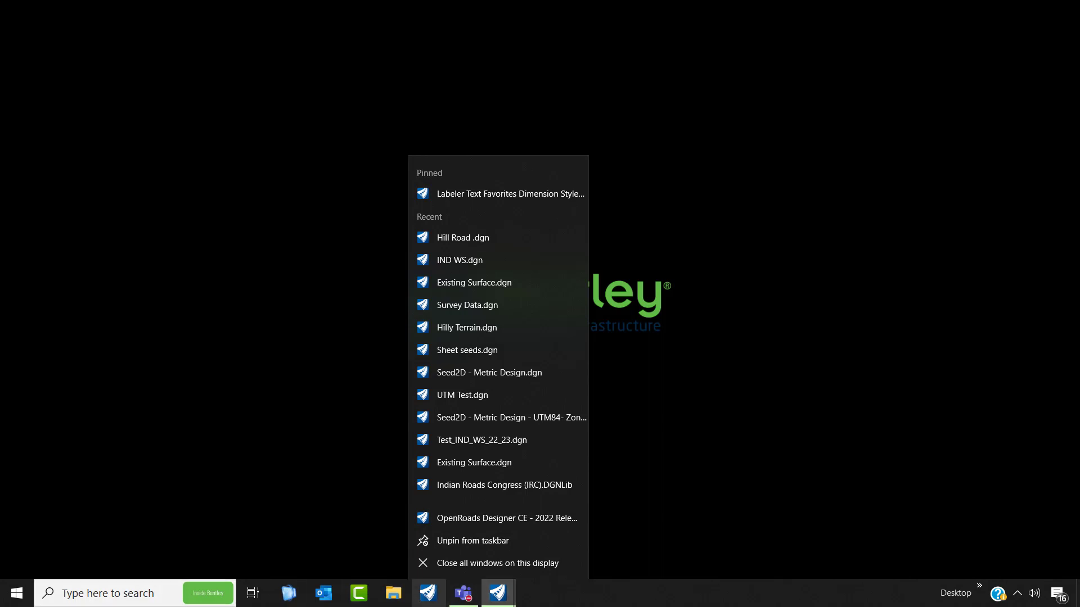
{"action": "left_click", "coordinate": [499, 600]}
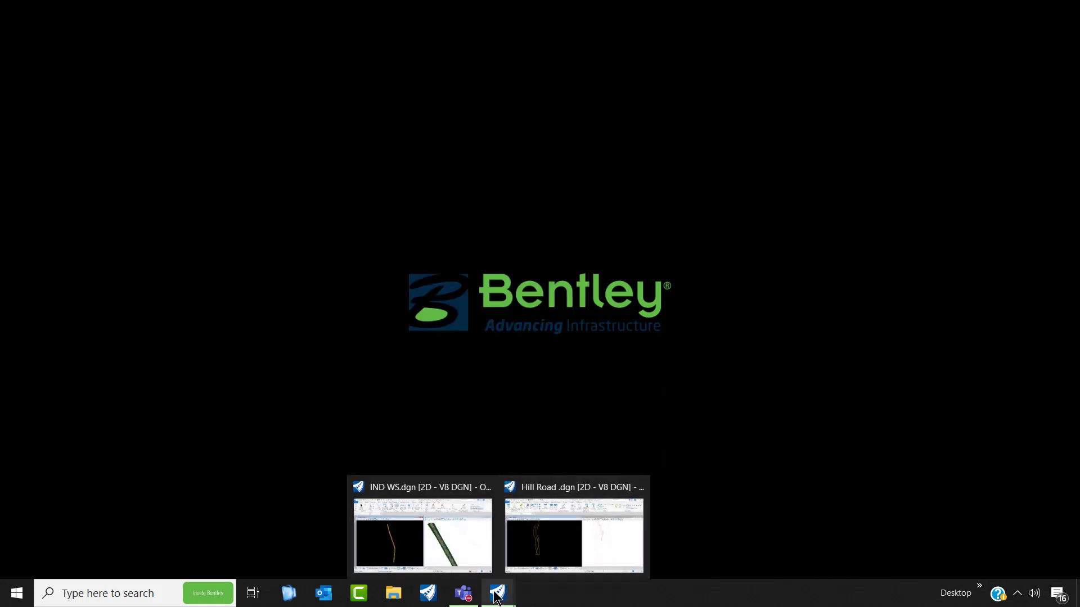
{"action": "right_click", "coordinate": [496, 600]}
{"action": "left_click", "coordinate": [505, 513]}
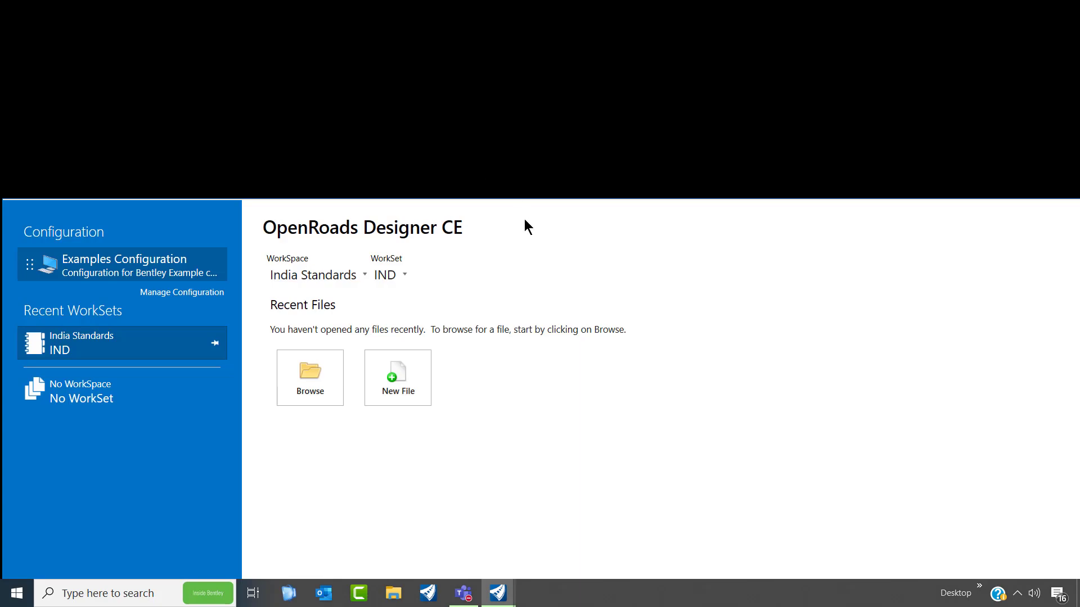
{"action": "double_click", "coordinate": [521, 204]}
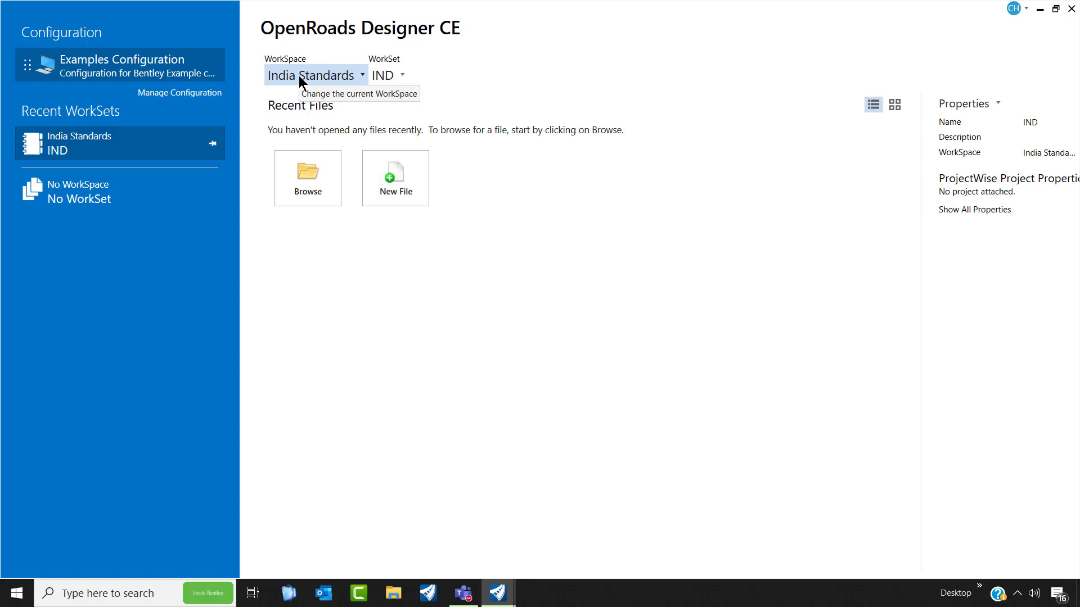
Step: Start a new DGN file in the VC_Dataset folder and name it UTM Zones
{"action": "left_click", "coordinate": [412, 195]}
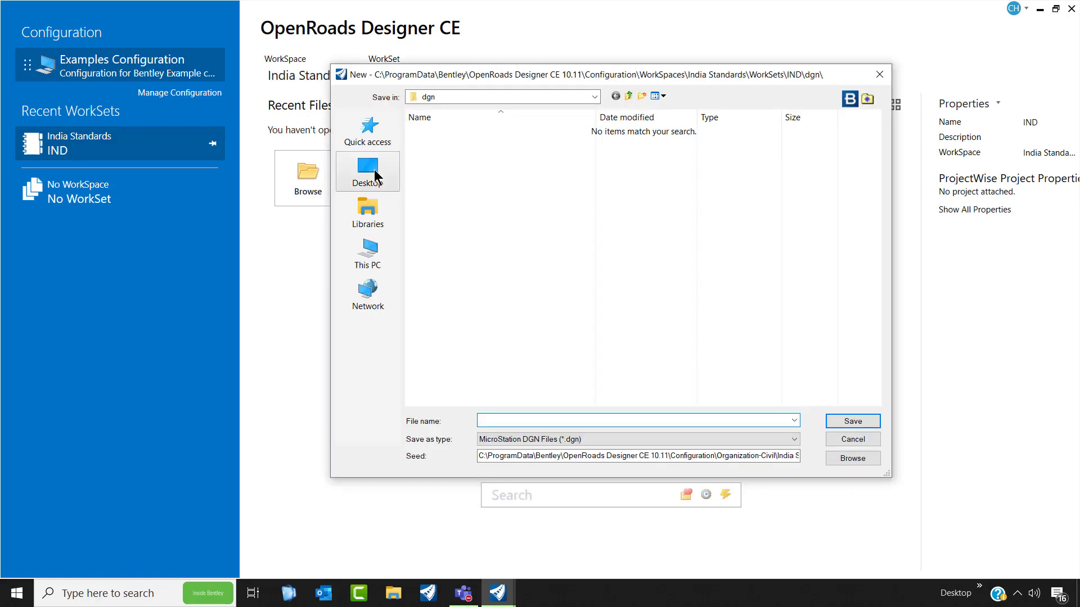
{"action": "middle_click", "coordinate": [434, 225]}
{"action": "left_click", "coordinate": [472, 451]}
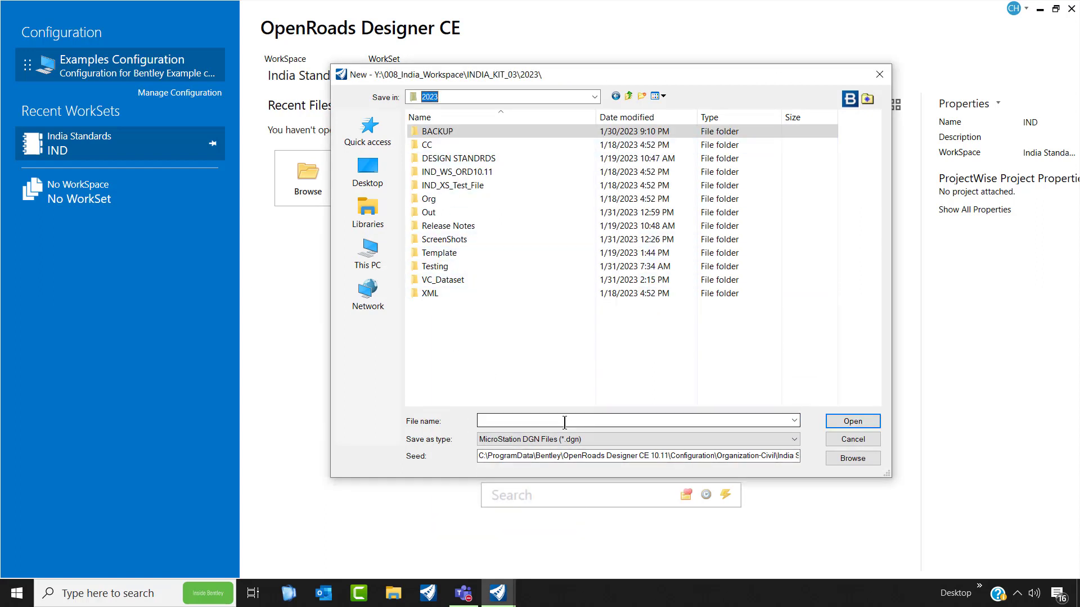
{"action": "left_click", "coordinate": [554, 420]}
{"action": "double_click", "coordinate": [443, 279]}
{"action": "left_click", "coordinate": [512, 421]}
{"action": "type", "text": "UTM Zones"}
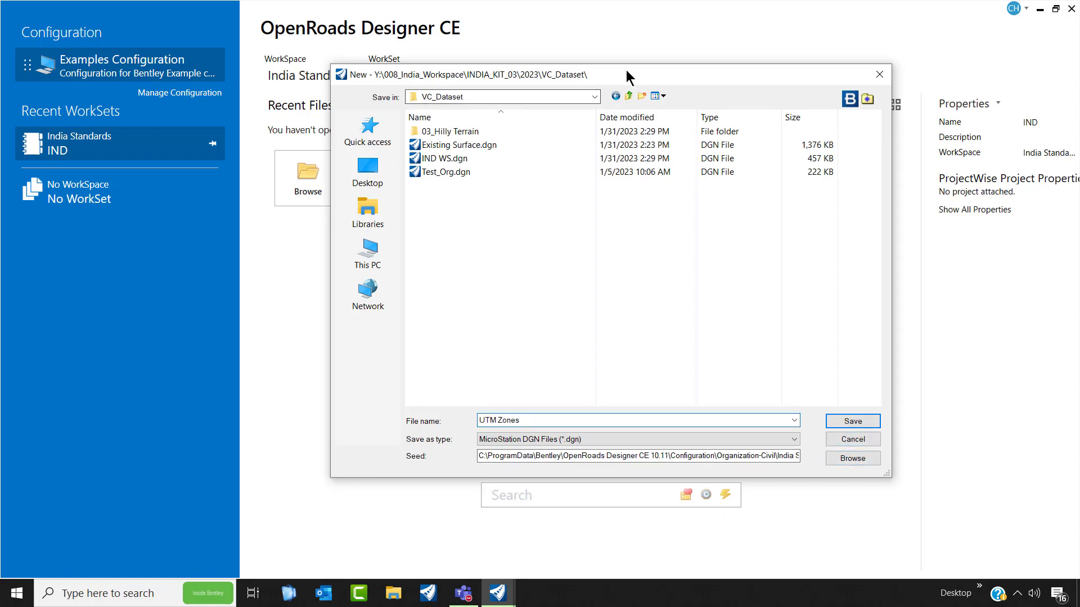
Step: Choose Seed2D - Metric Design - UTM84- Zone 44N.dgn as the seed file and save the new drawing
{"action": "left_click_drag", "start_coordinate": [631, 77], "coordinate": [506, 81]}
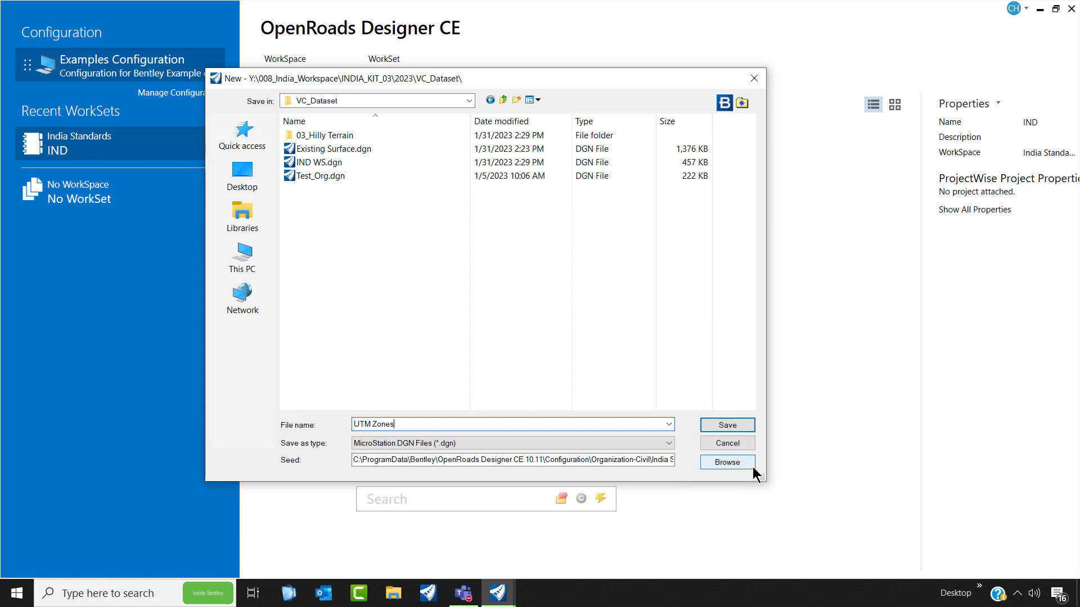
{"action": "left_click", "coordinate": [720, 465]}
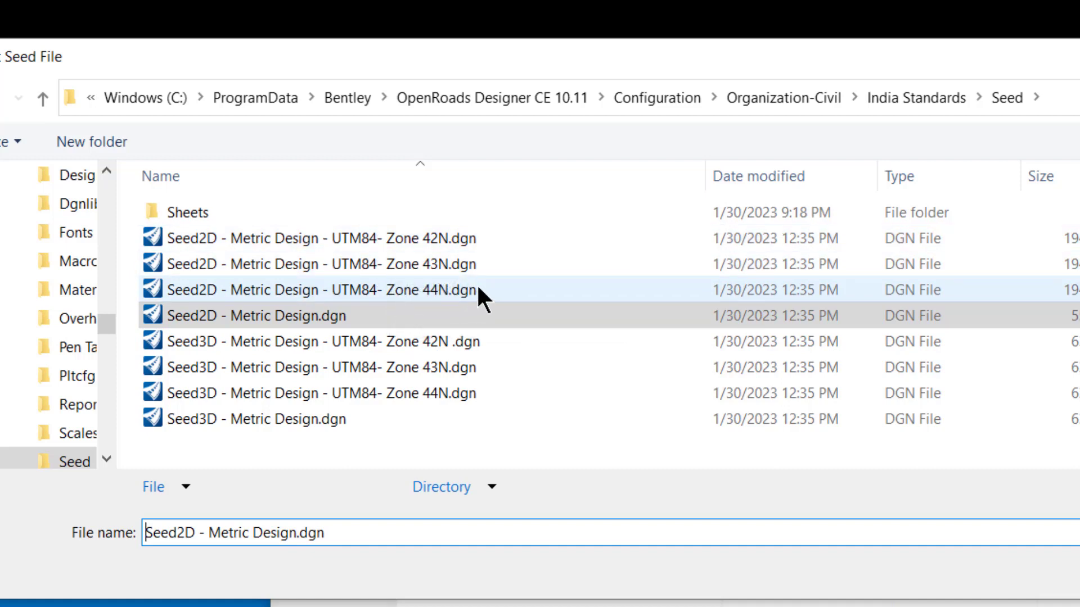
{"action": "left_click", "coordinate": [325, 289]}
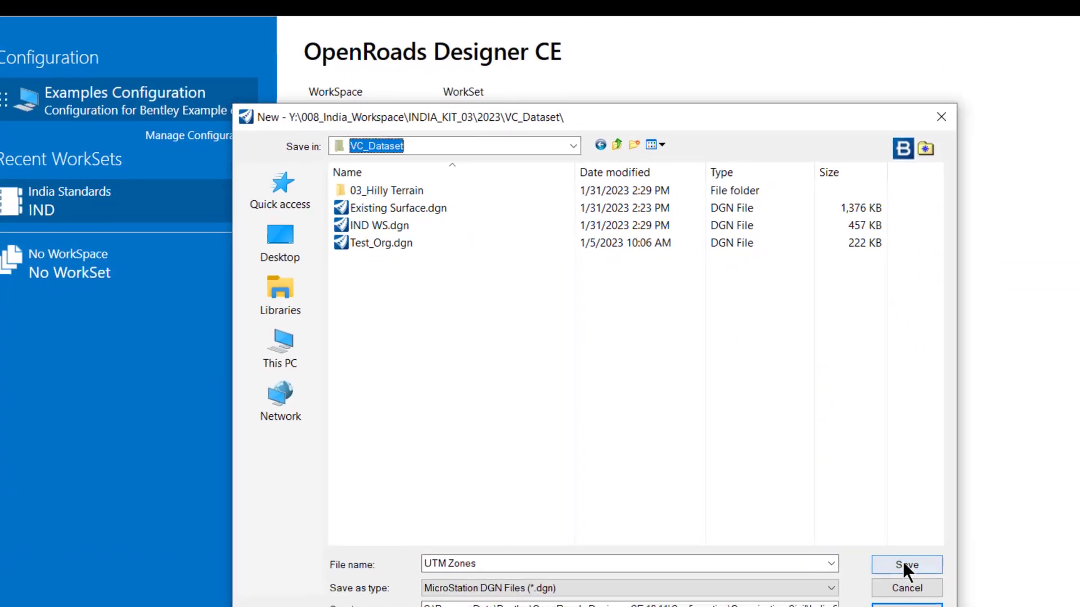
{"action": "left_click", "coordinate": [906, 565]}
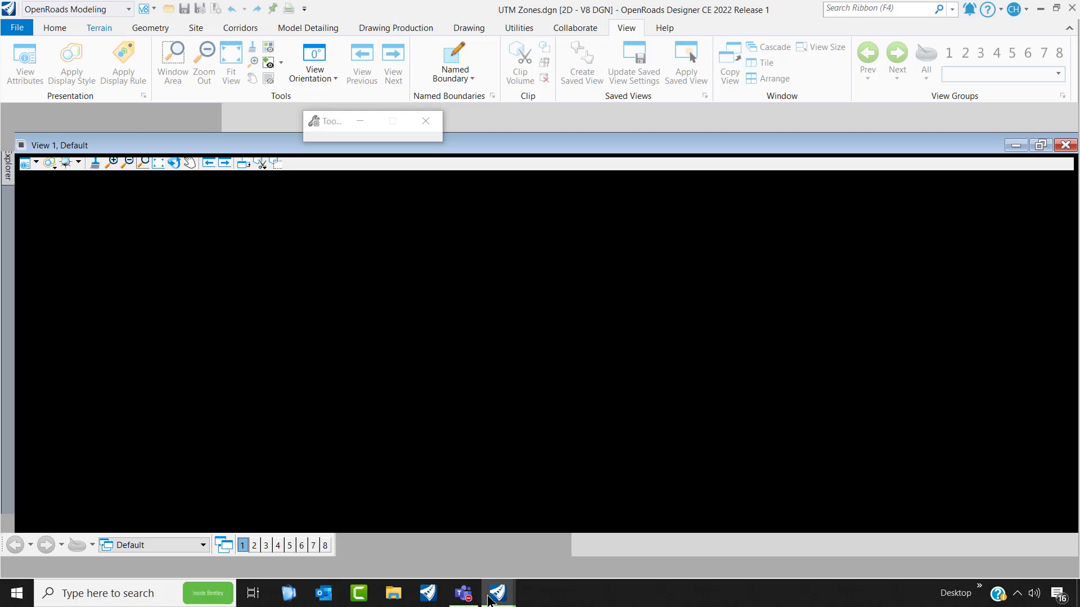
Step: Unpin Microsoft Teams from the taskbar and close the Element Selection tool settings window
{"action": "left_click", "coordinate": [464, 567]}
{"action": "right_click", "coordinate": [464, 603]}
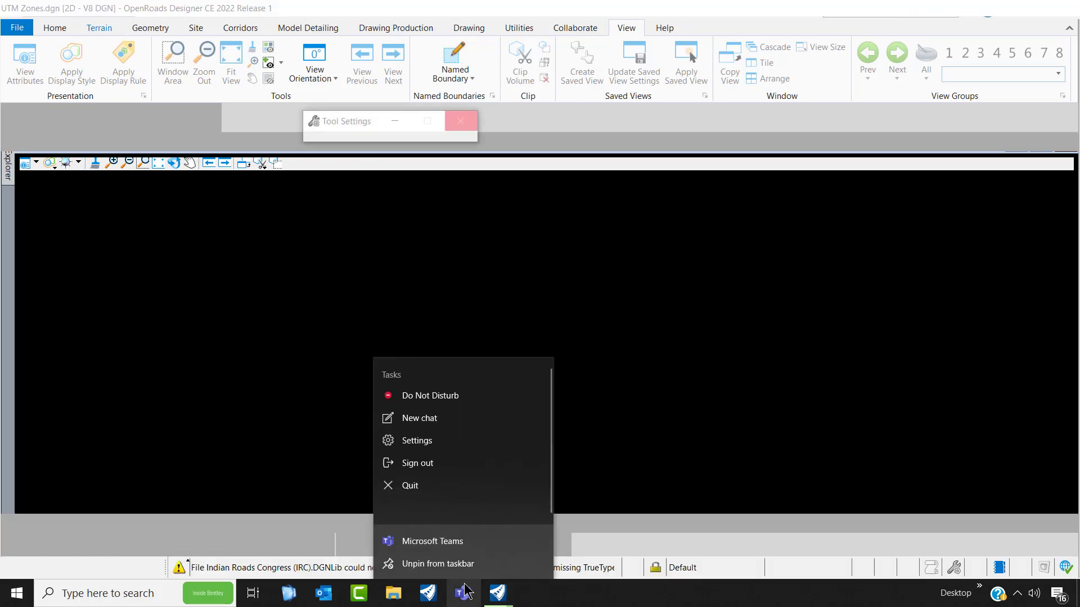
{"action": "left_click", "coordinate": [467, 566]}
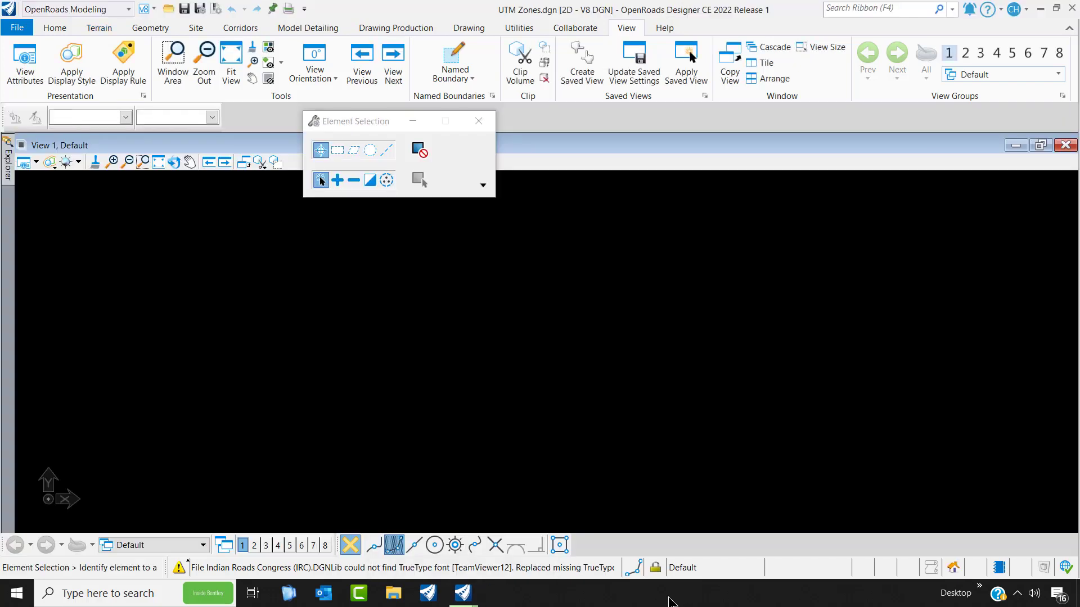
{"action": "left_click", "coordinate": [479, 121]}
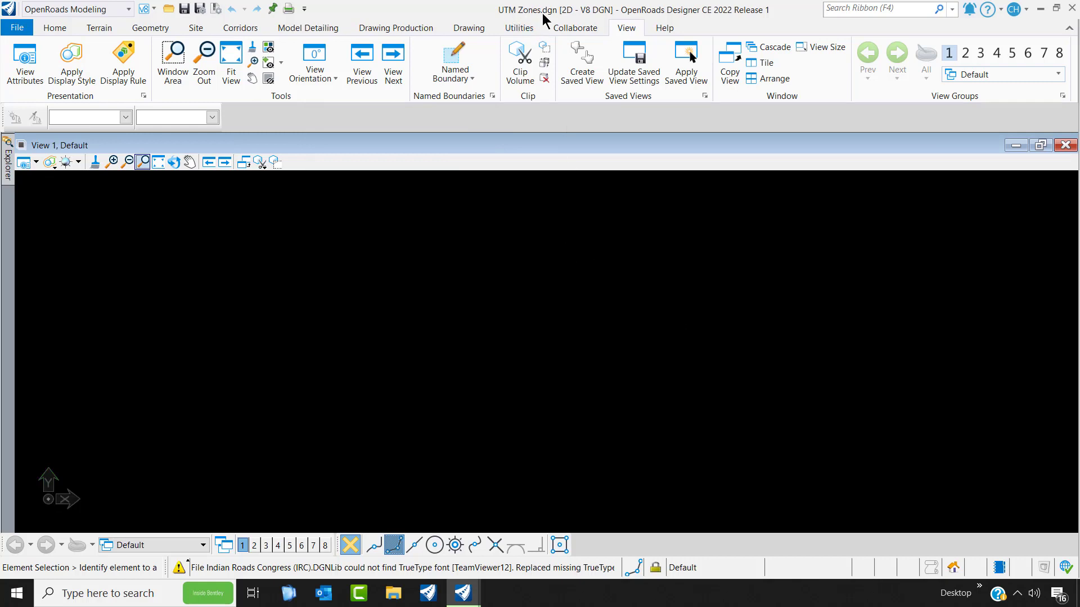
Step: Search the commands for "coordin" and open the Coordinate System tool
{"action": "left_click", "coordinate": [854, 10]}
{"action": "type", "text": "coordin"}
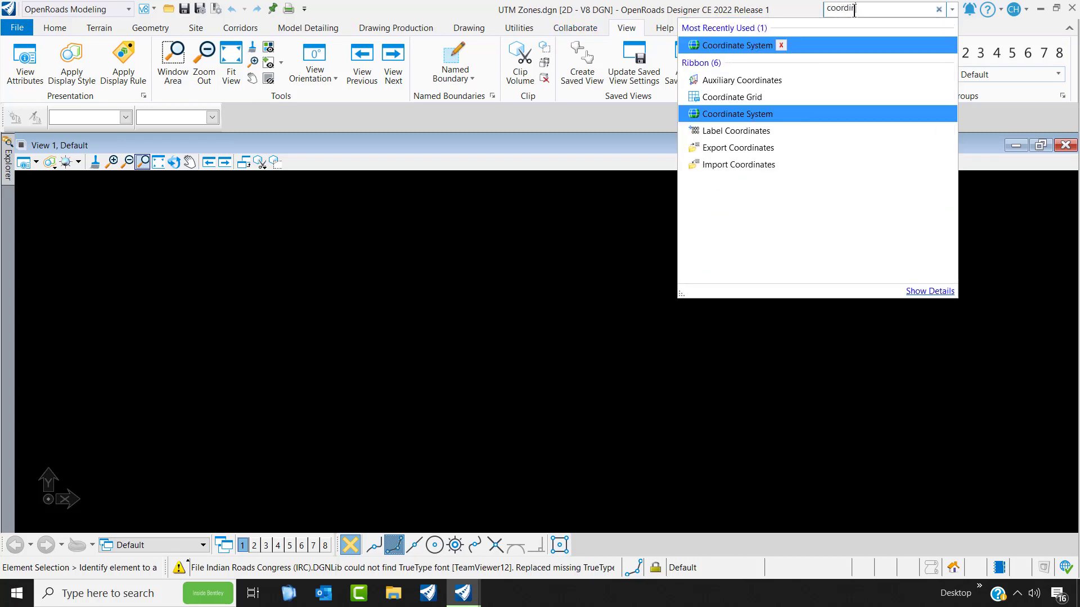
{"action": "left_click", "coordinate": [741, 46]}
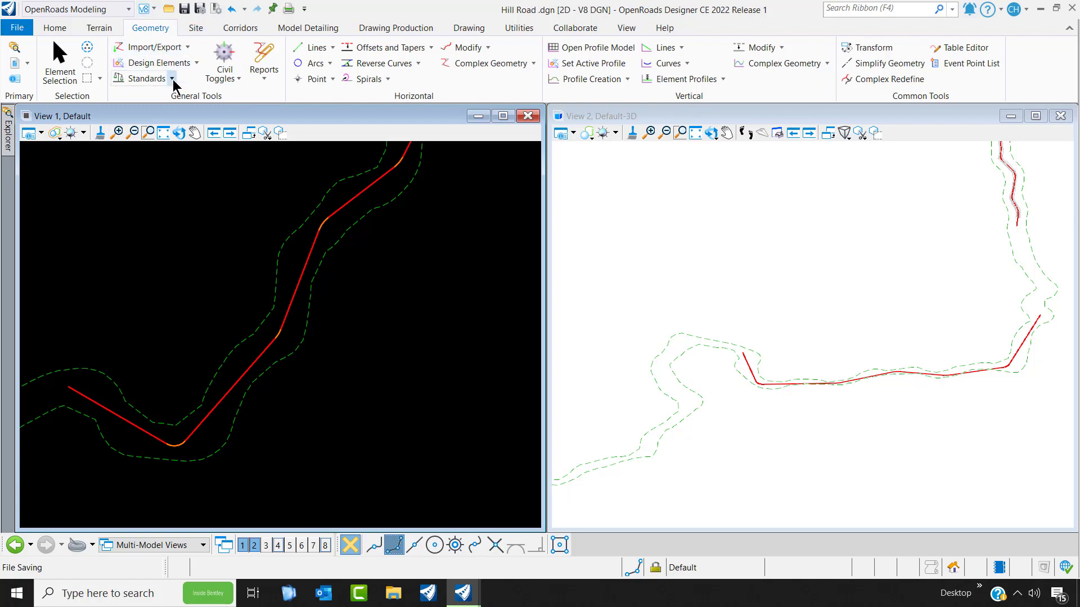
Step: Display the Design Standards Toolbar in Hill Road .dgn and dock it above the views
{"action": "left_click", "coordinate": [170, 79]}
{"action": "left_click", "coordinate": [177, 114]}
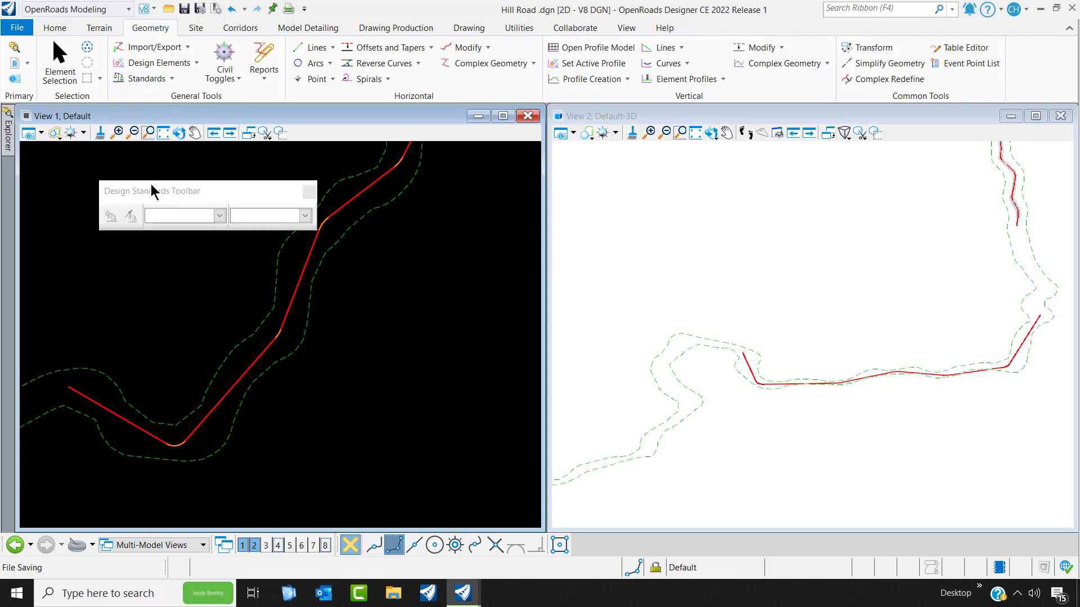
{"action": "left_click_drag", "start_coordinate": [152, 186], "coordinate": [105, 118]}
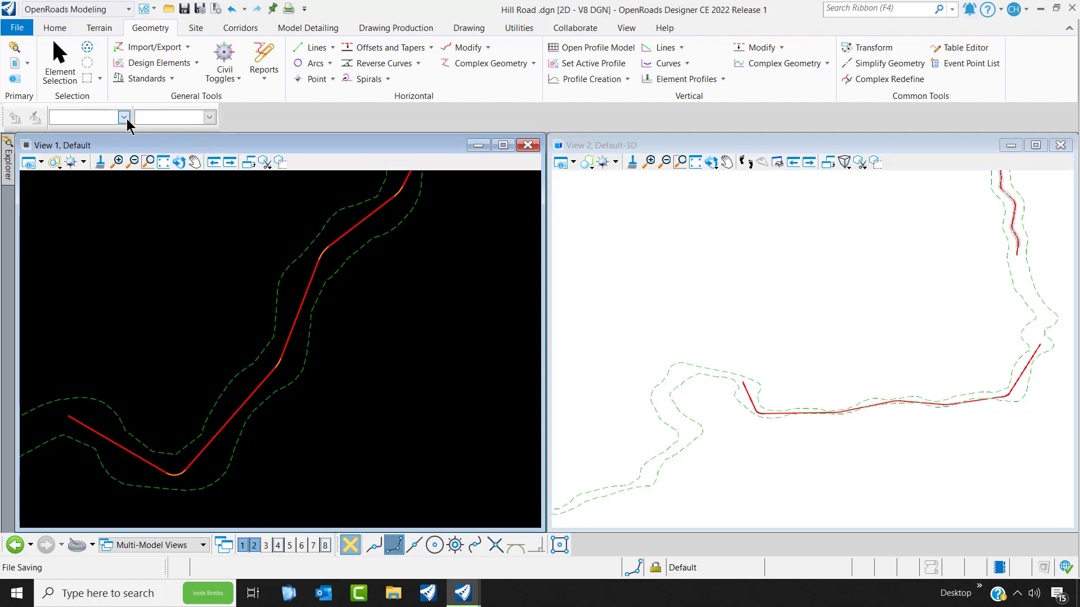
Step: Examine the available horizontal and vertical design standards, including those of the Indian Roads Congress (IRC) Design Library
{"action": "left_click", "coordinate": [123, 117]}
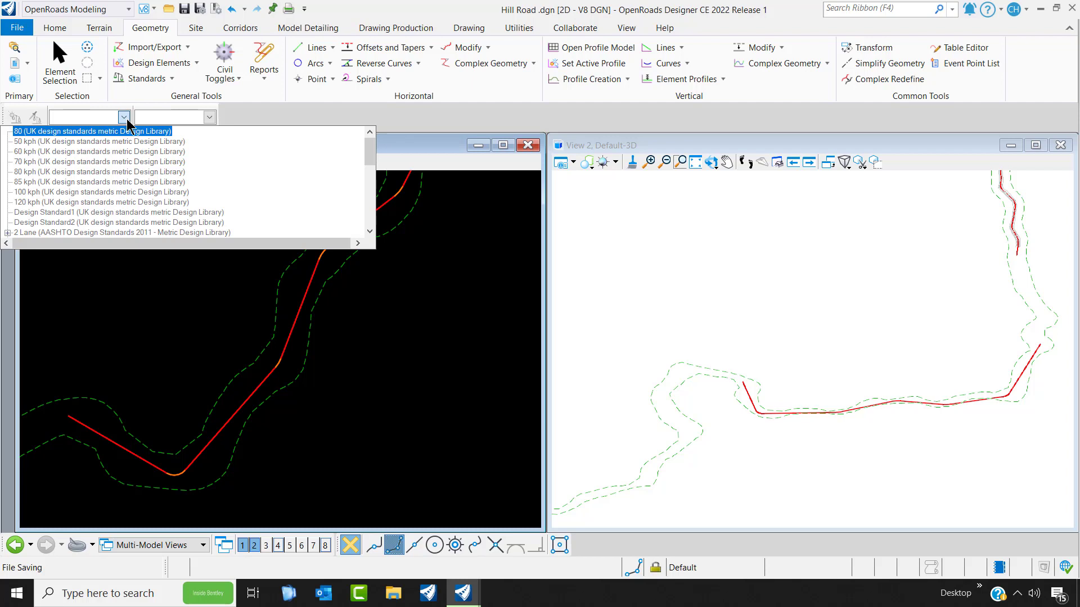
{"action": "left_click", "coordinate": [209, 117]}
{"action": "left_click", "coordinate": [209, 116]}
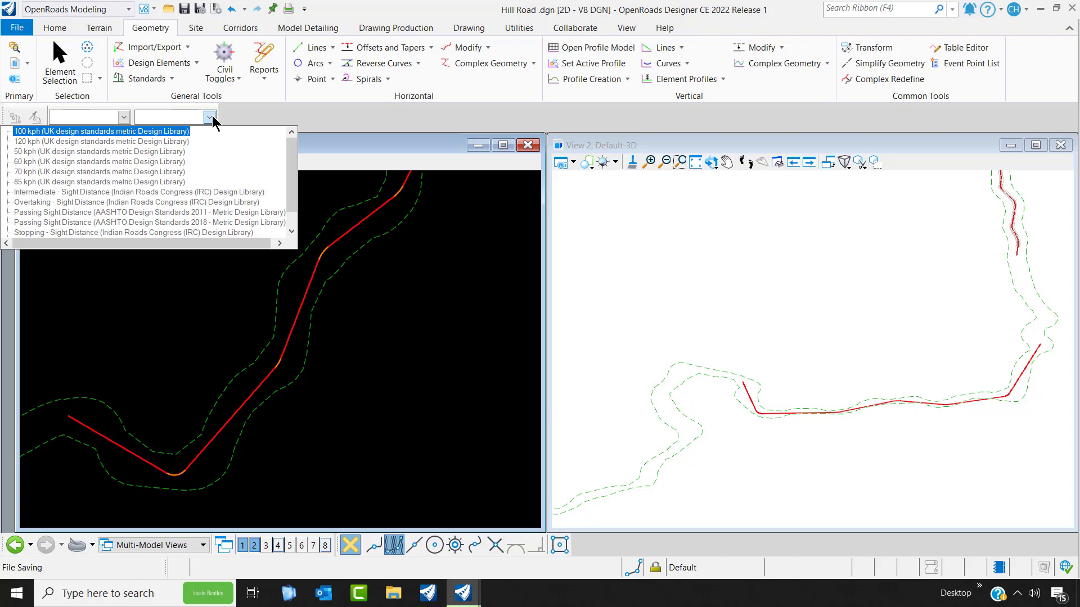
{"action": "left_click", "coordinate": [124, 117]}
{"action": "left_click", "coordinate": [123, 117]}
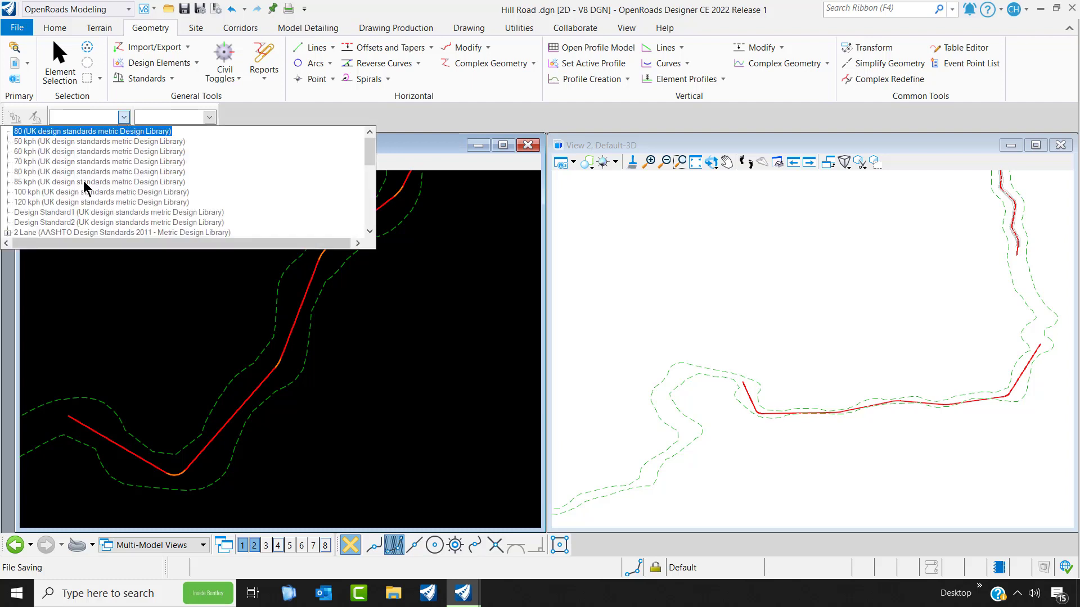
{"action": "scroll", "coordinate": [84, 181], "scroll_direction": "down", "scroll_amount": 3}
{"action": "scroll", "coordinate": [83, 186], "scroll_direction": "down", "scroll_amount": 2}
{"action": "scroll", "coordinate": [84, 186], "scroll_direction": "up", "scroll_amount": 2}
{"action": "scroll", "coordinate": [84, 186], "scroll_direction": "down", "scroll_amount": 2}
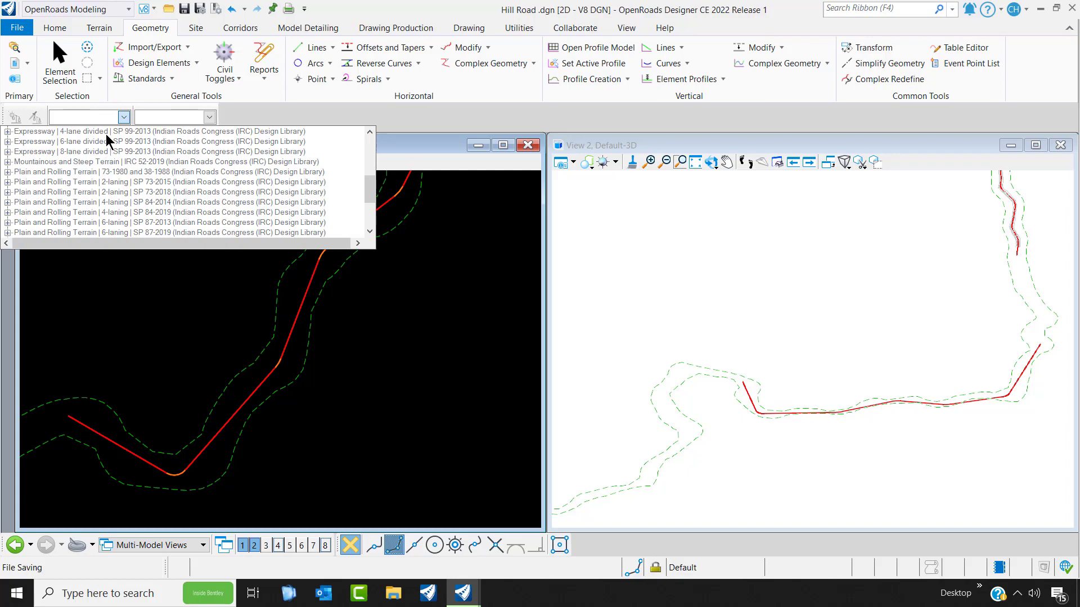
{"action": "scroll", "coordinate": [108, 140], "scroll_direction": "down", "scroll_amount": 2}
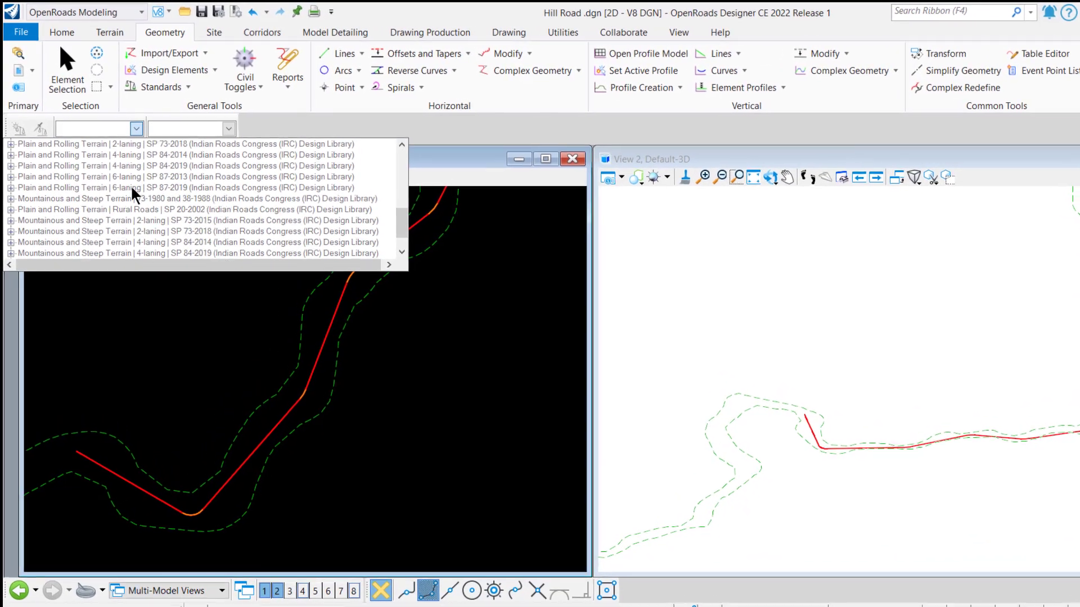
{"action": "scroll", "coordinate": [135, 206], "scroll_direction": "down", "scroll_amount": 1}
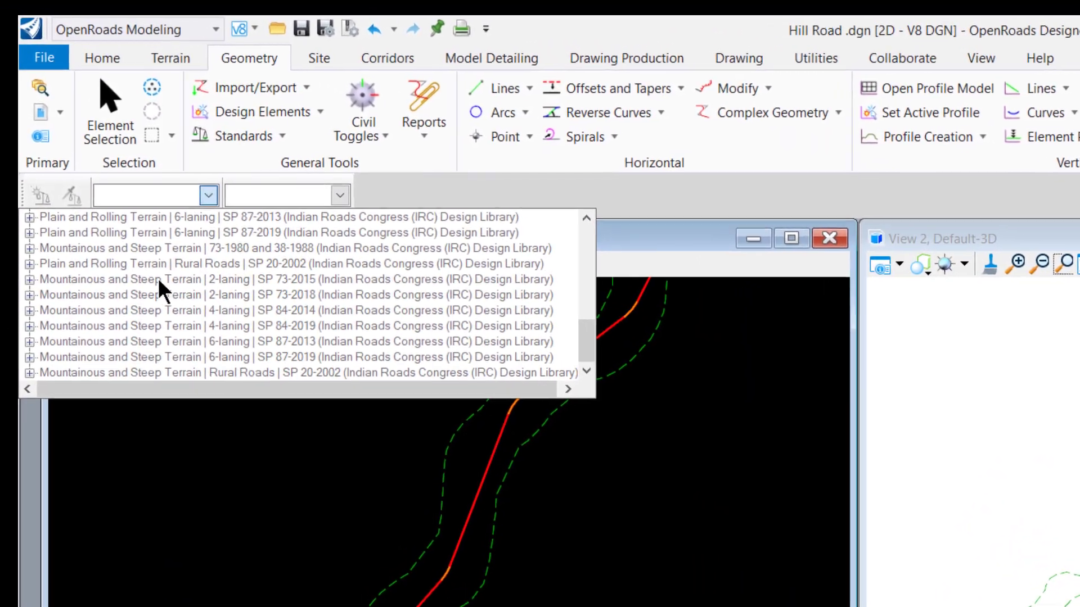
Step: Select the 40 Kmph standard under Mountainous and Steep Terrain | IRC 52-2019 as the horizontal design standard
{"action": "scroll", "coordinate": [177, 313], "scroll_direction": "up", "scroll_amount": 3}
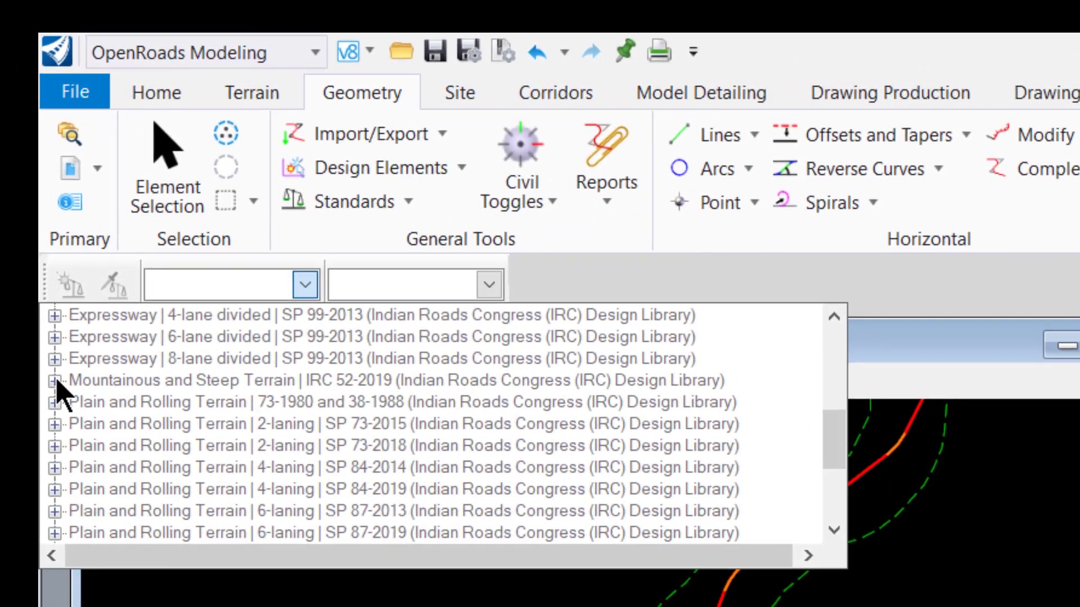
{"action": "left_click", "coordinate": [51, 367]}
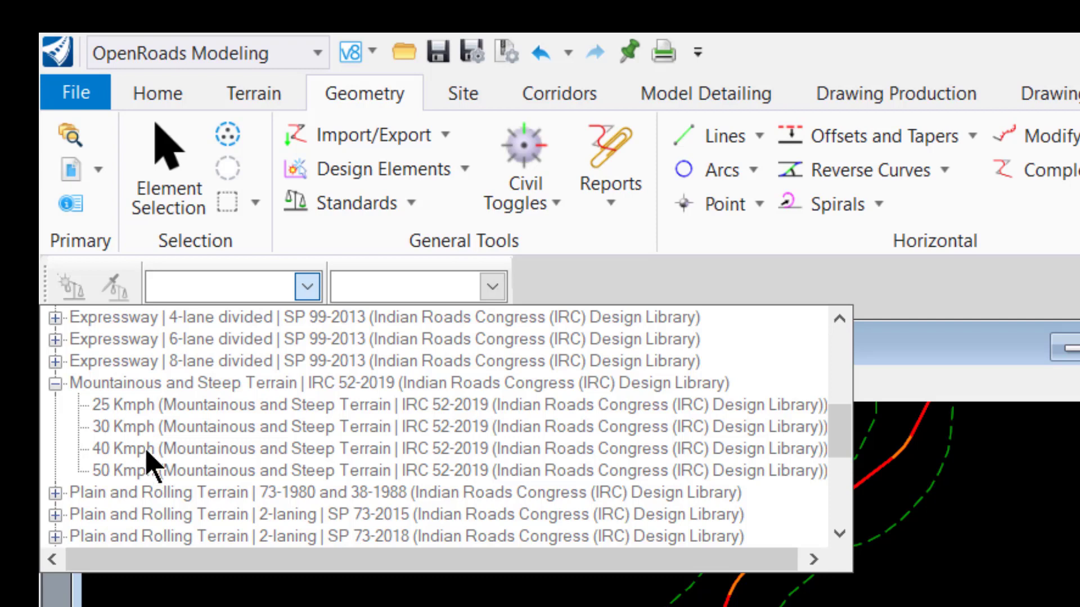
{"action": "left_click", "coordinate": [152, 449]}
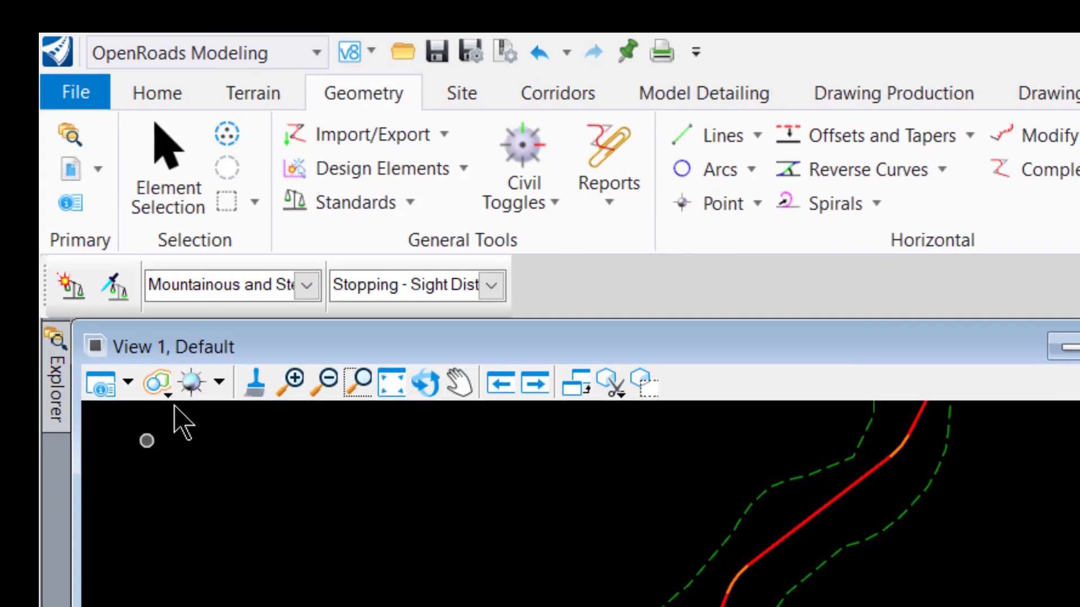
{"action": "left_click", "coordinate": [353, 284]}
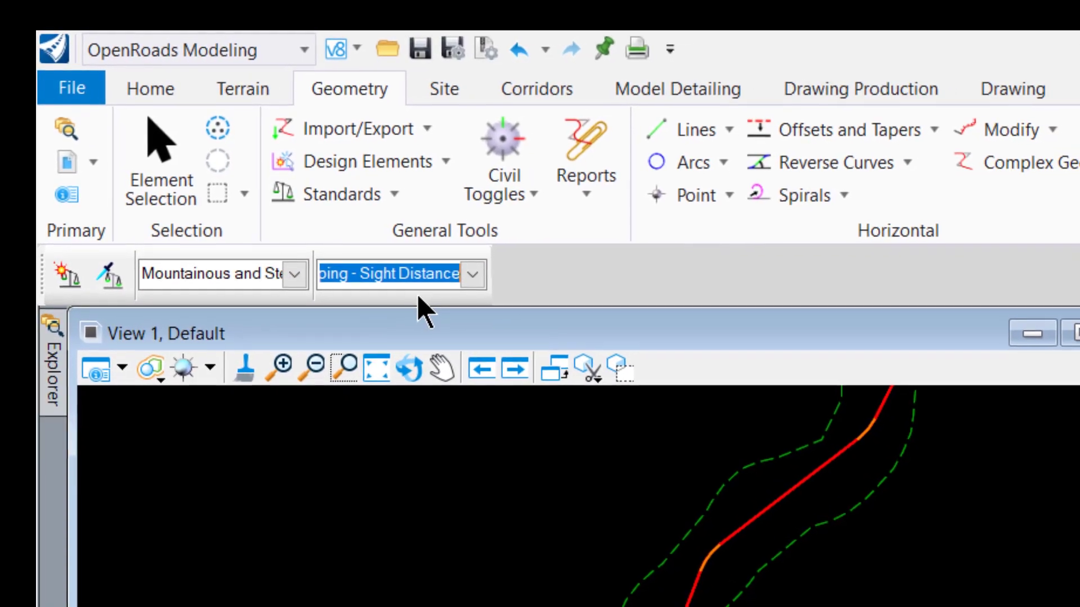
Step: Activate the chosen design standard and apply it to the red hill road alignment with Set Design Standard
{"action": "left_click", "coordinate": [103, 266]}
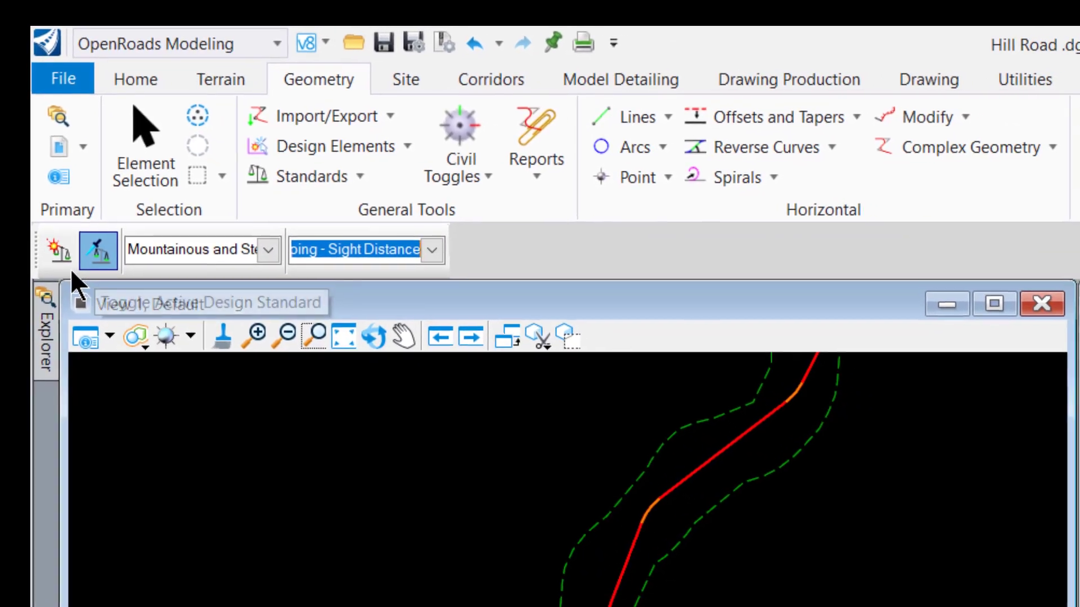
{"action": "left_click", "coordinate": [50, 233]}
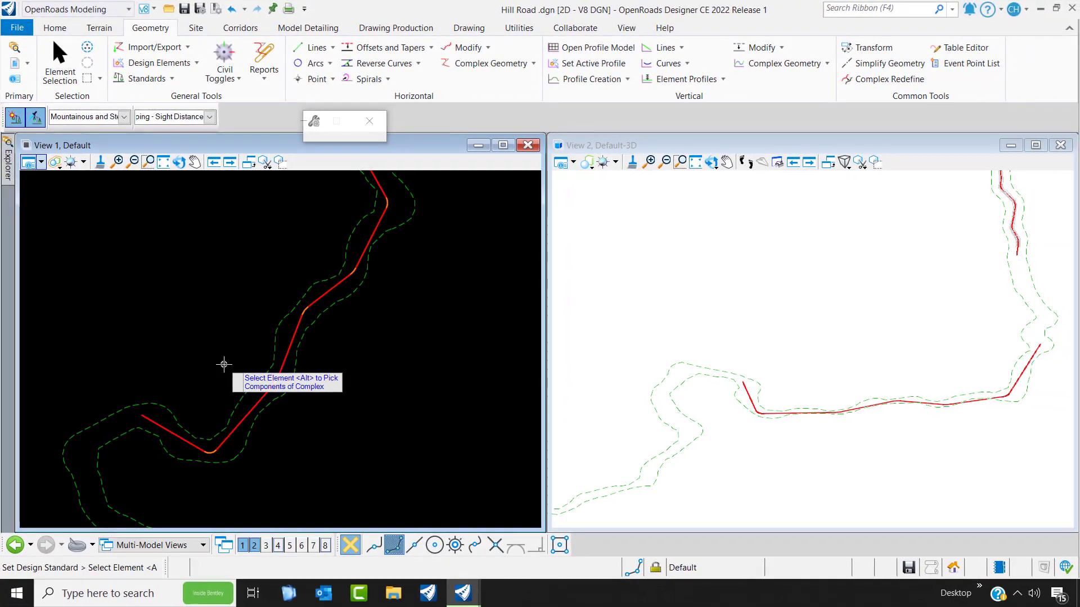
{"action": "scroll", "coordinate": [228, 433], "scroll_direction": "up", "scroll_amount": 3}
{"action": "scroll", "coordinate": [220, 470], "scroll_direction": "up", "scroll_amount": 1}
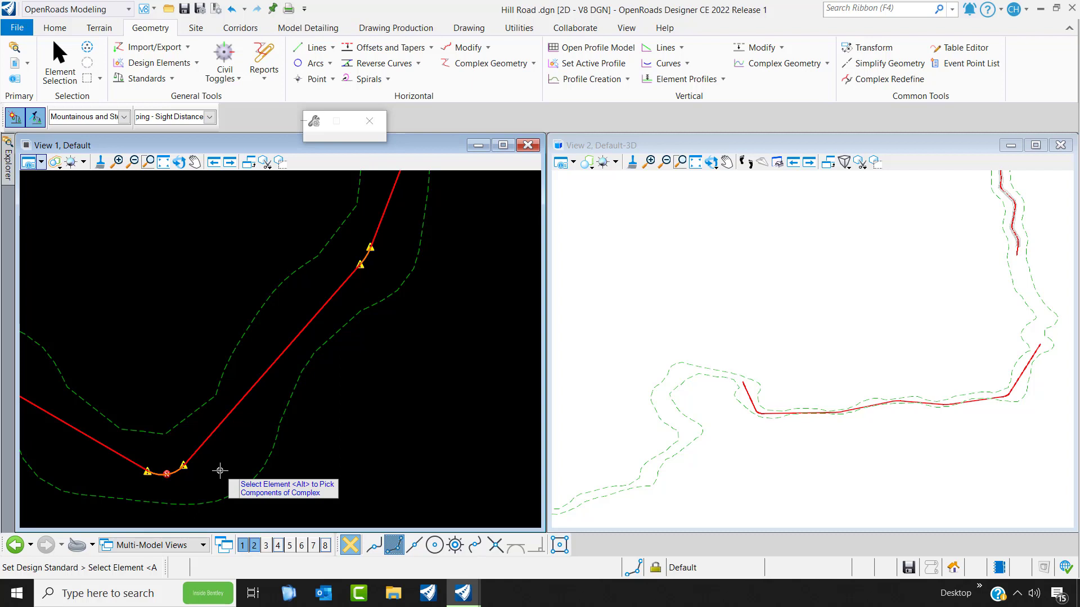
Step: Inspect the design standard violation marker on the alignment's lowest curve in the plan view
{"action": "scroll", "coordinate": [151, 491], "scroll_direction": "up", "scroll_amount": 2}
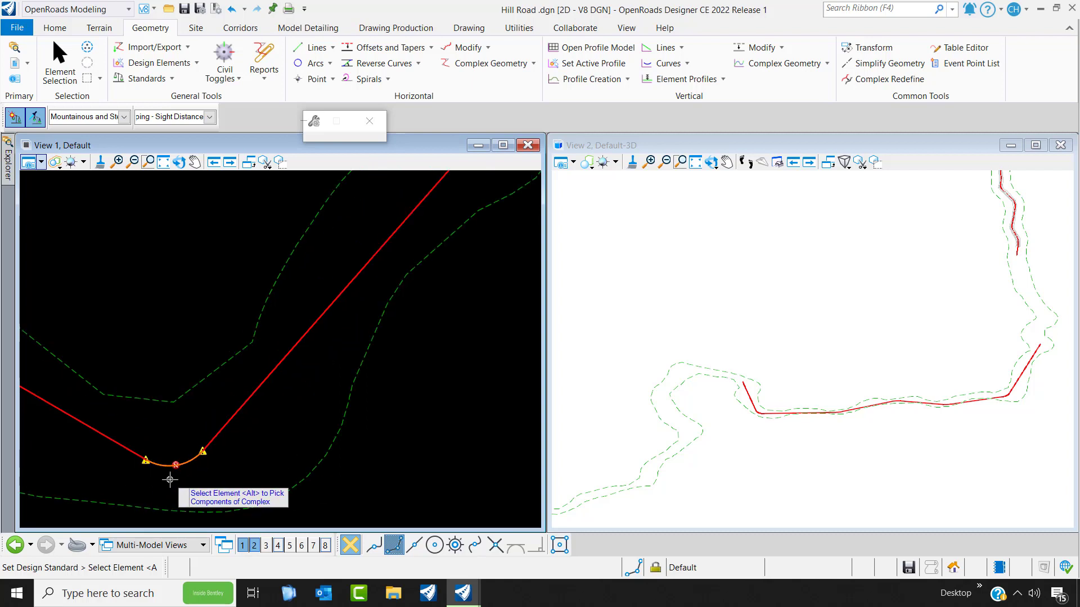
{"action": "scroll", "coordinate": [172, 479], "scroll_direction": "up", "scroll_amount": 2}
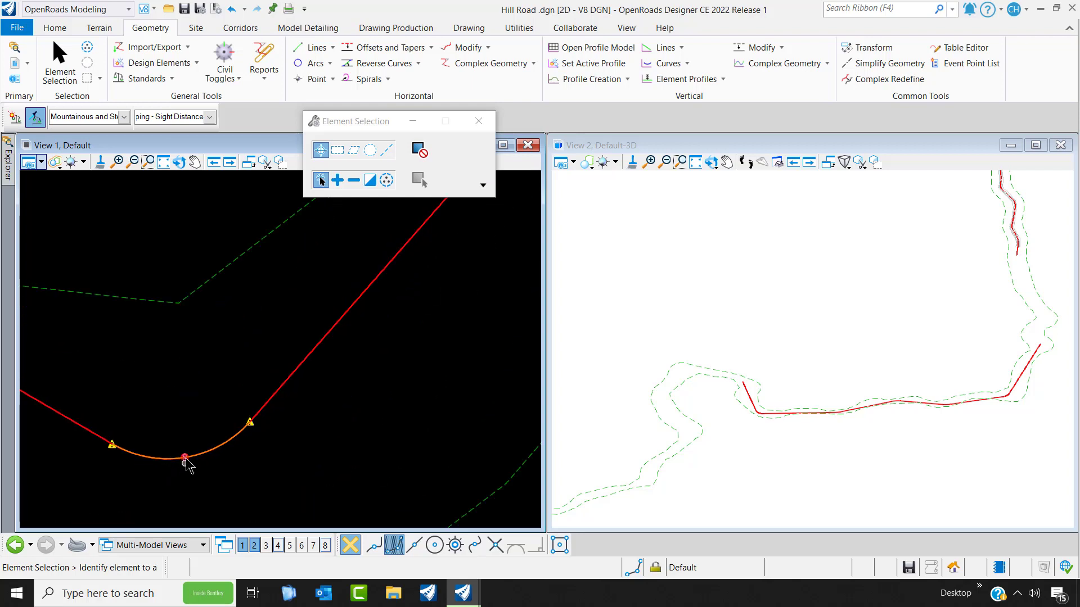
{"action": "mouse_move", "coordinate": [189, 468]}
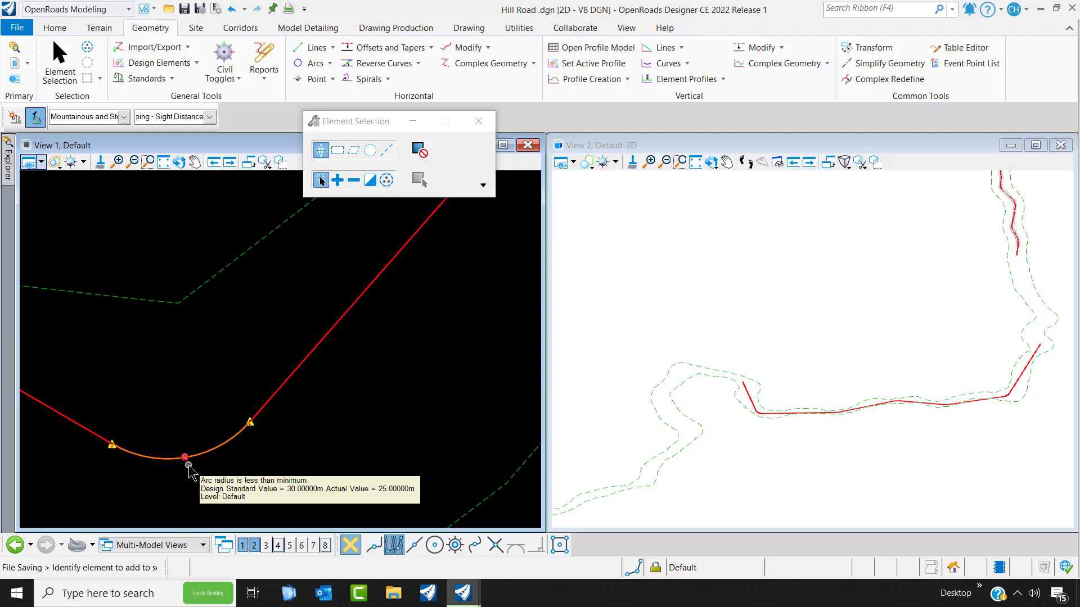
Step: Set the radius of the red alignment's lowest curve in the plan view to 30 m
{"action": "left_click", "coordinate": [212, 453]}
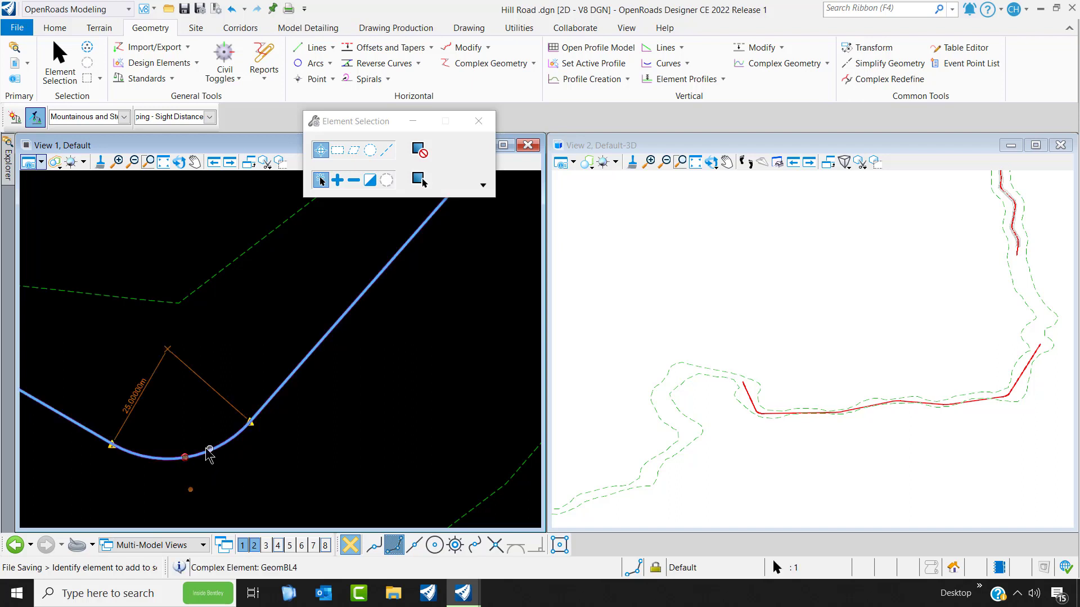
{"action": "left_click", "coordinate": [136, 396]}
{"action": "type", "text": "30"}
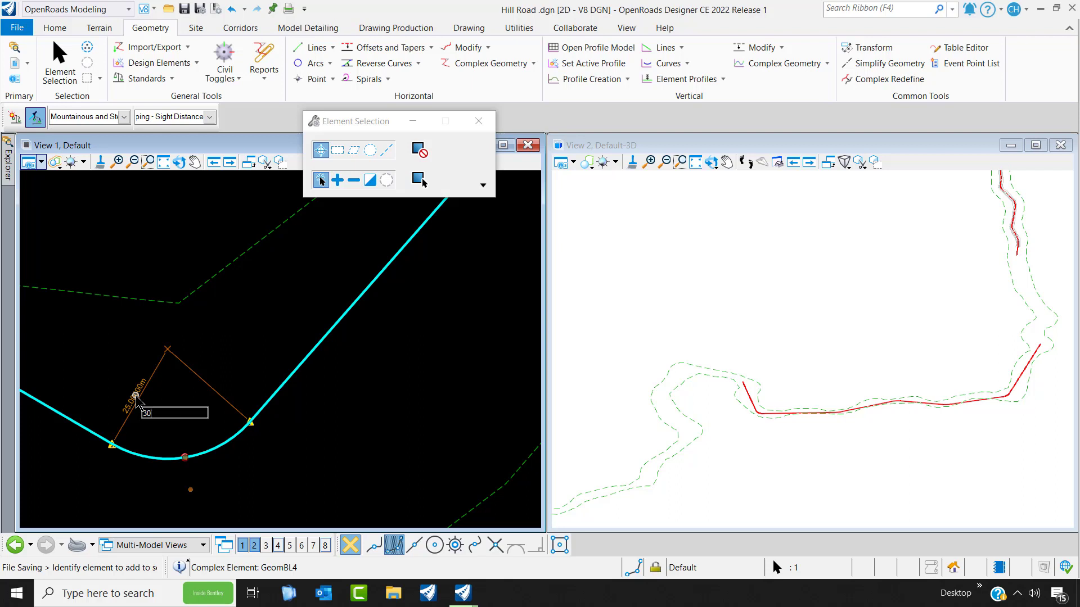
{"action": "key", "text": "Return"}
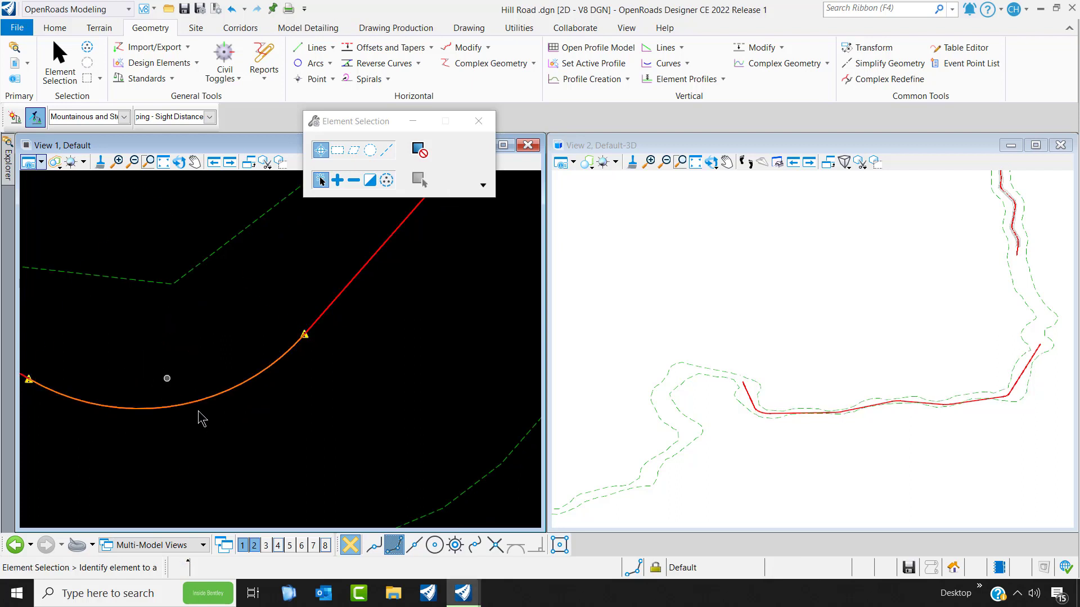
Step: Open the Civil Message Center for the alignment's design checks and widen its Description column to make the messages readable
{"action": "scroll", "coordinate": [204, 416], "scroll_direction": "down", "scroll_amount": 2}
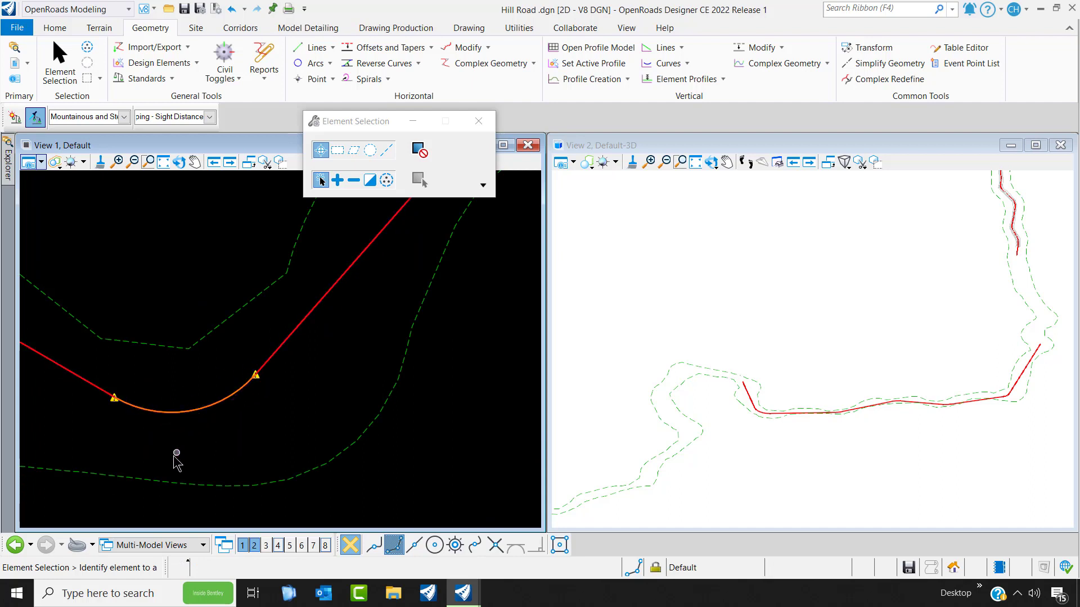
{"action": "scroll", "coordinate": [180, 460], "scroll_direction": "down", "scroll_amount": 3}
{"action": "scroll", "coordinate": [194, 458], "scroll_direction": "down", "scroll_amount": 2}
{"action": "scroll", "coordinate": [231, 328], "scroll_direction": "up", "scroll_amount": 6}
{"action": "scroll", "coordinate": [313, 388], "scroll_direction": "down", "scroll_amount": 3}
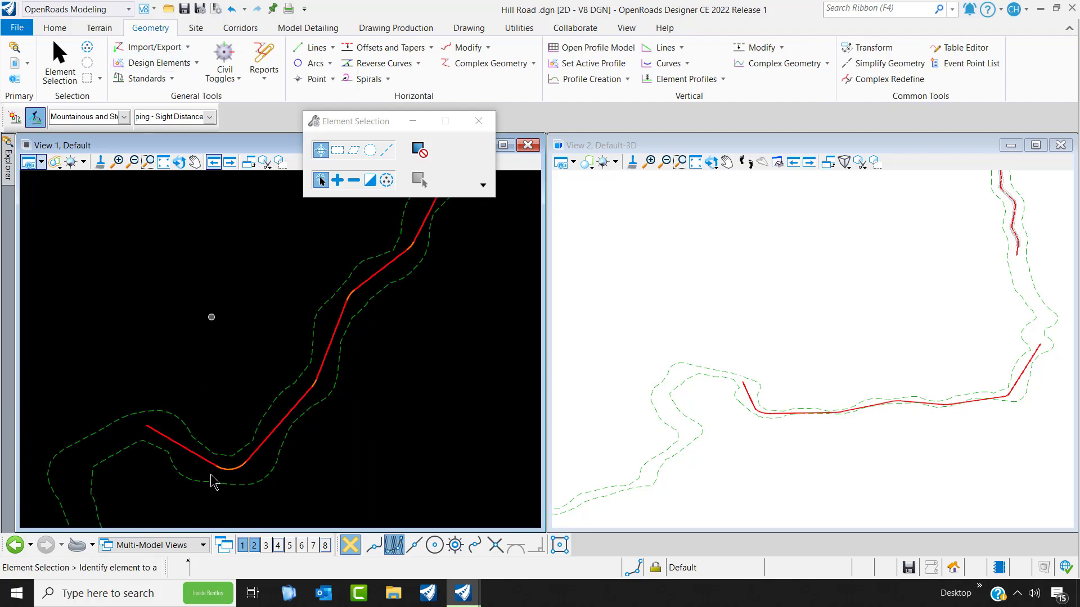
{"action": "left_click", "coordinate": [168, 79]}
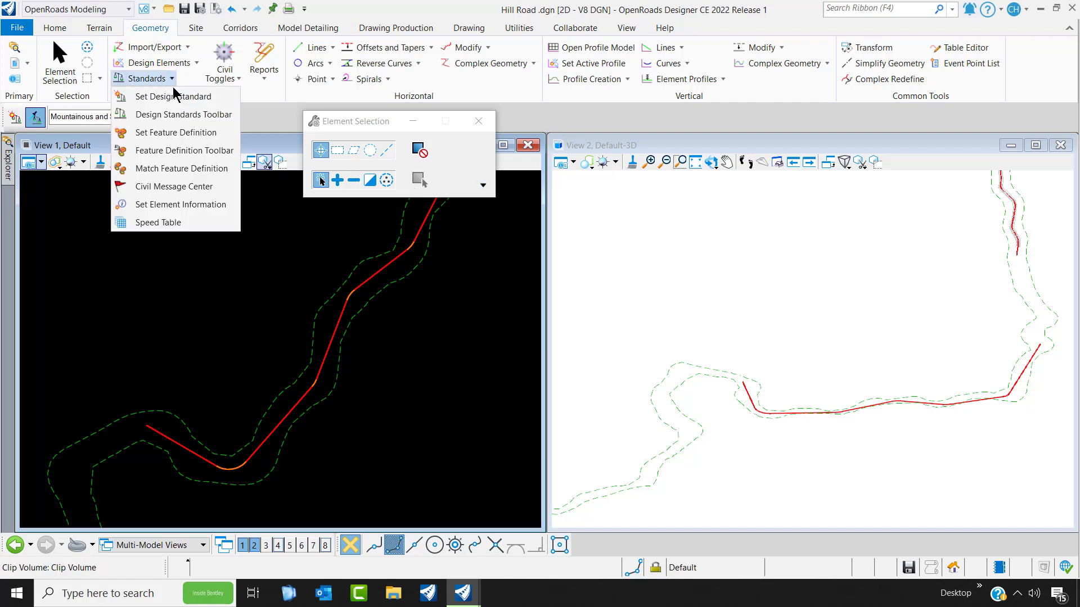
{"action": "left_click", "coordinate": [189, 182]}
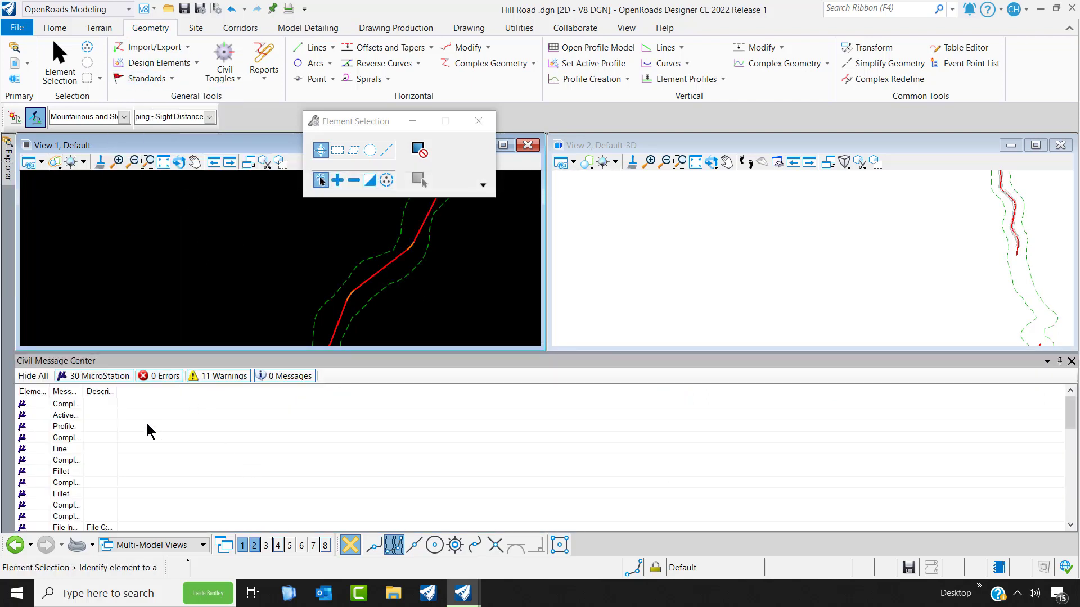
{"action": "scroll", "coordinate": [148, 428], "scroll_direction": "down", "scroll_amount": 6}
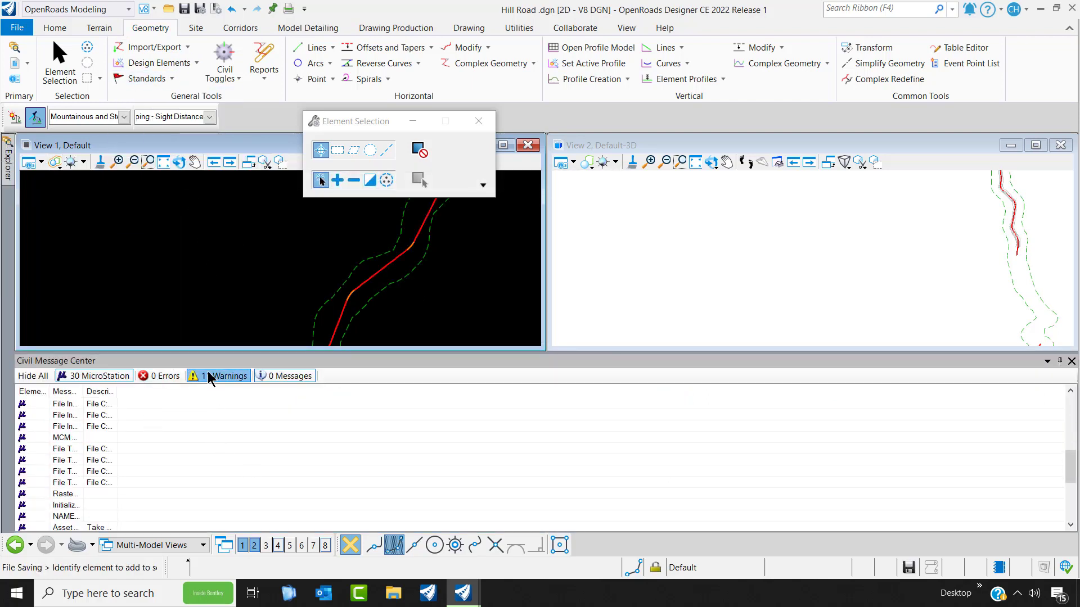
{"action": "scroll", "coordinate": [140, 444], "scroll_direction": "up", "scroll_amount": 3}
{"action": "left_click_drag", "start_coordinate": [117, 392], "coordinate": [393, 436]}
{"action": "scroll", "coordinate": [78, 416], "scroll_direction": "down", "scroll_amount": 3}
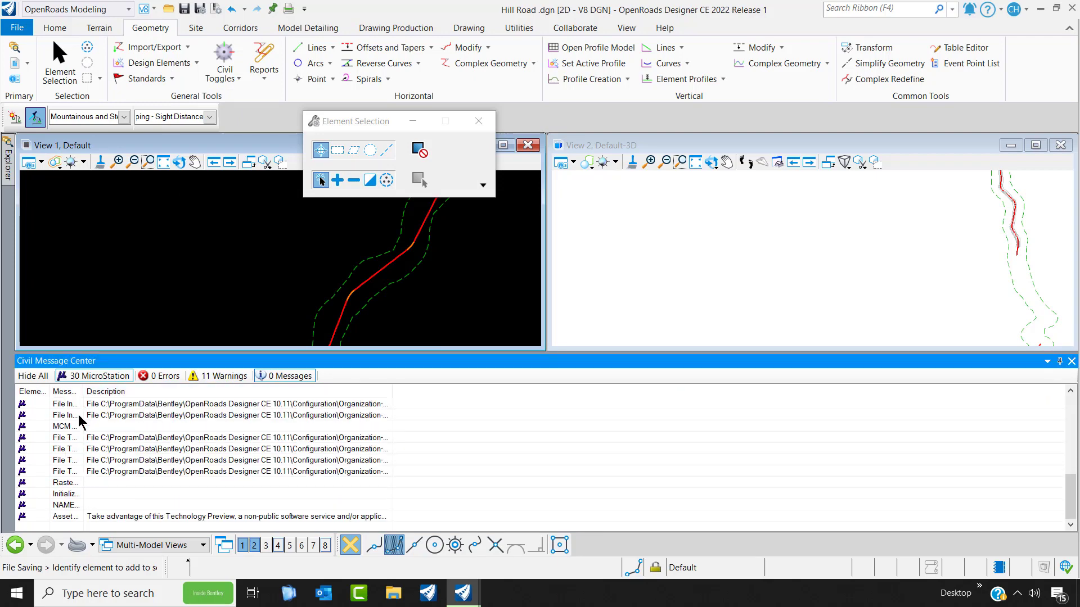
{"action": "left_click", "coordinate": [176, 438]}
{"action": "right_click", "coordinate": [174, 442]}
{"action": "left_click", "coordinate": [241, 448]}
{"action": "left_click", "coordinate": [64, 427]}
{"action": "right_click", "coordinate": [64, 429]}
{"action": "left_click", "coordinate": [116, 400]}
{"action": "left_click", "coordinate": [116, 402]}
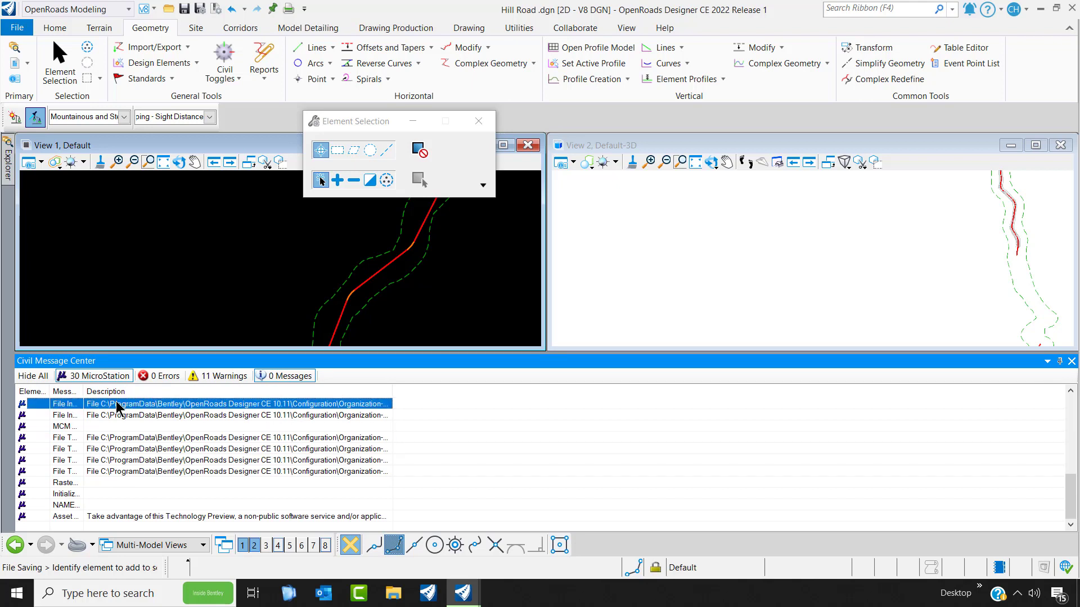
Step: Locate a "Missing transition between arc and line" warning on the alignment from the Civil Message Center, then close the open tool windows
{"action": "left_click", "coordinate": [219, 376]}
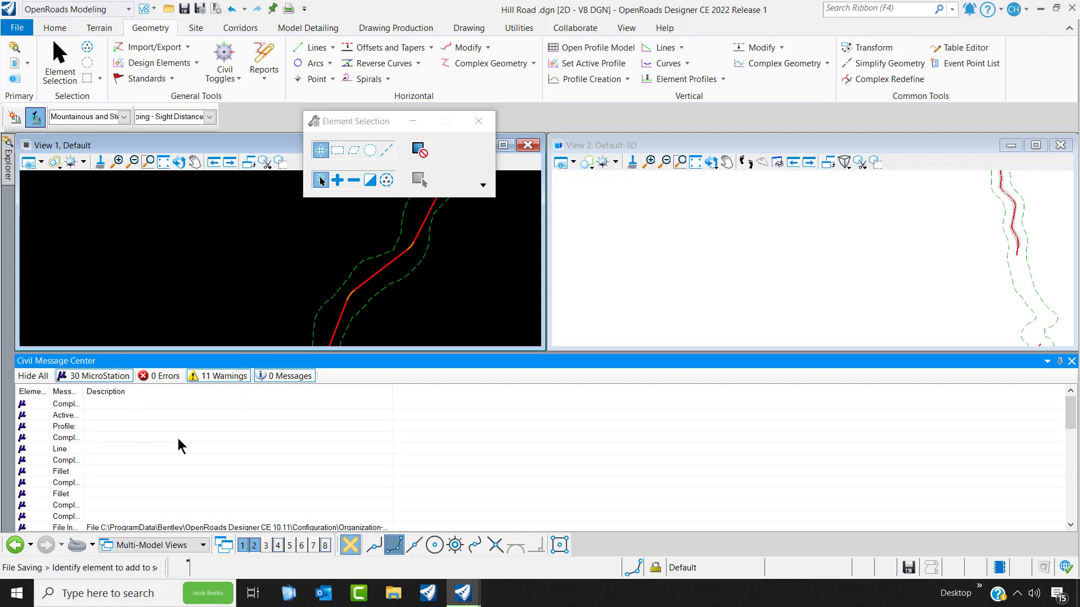
{"action": "left_click", "coordinate": [127, 482]}
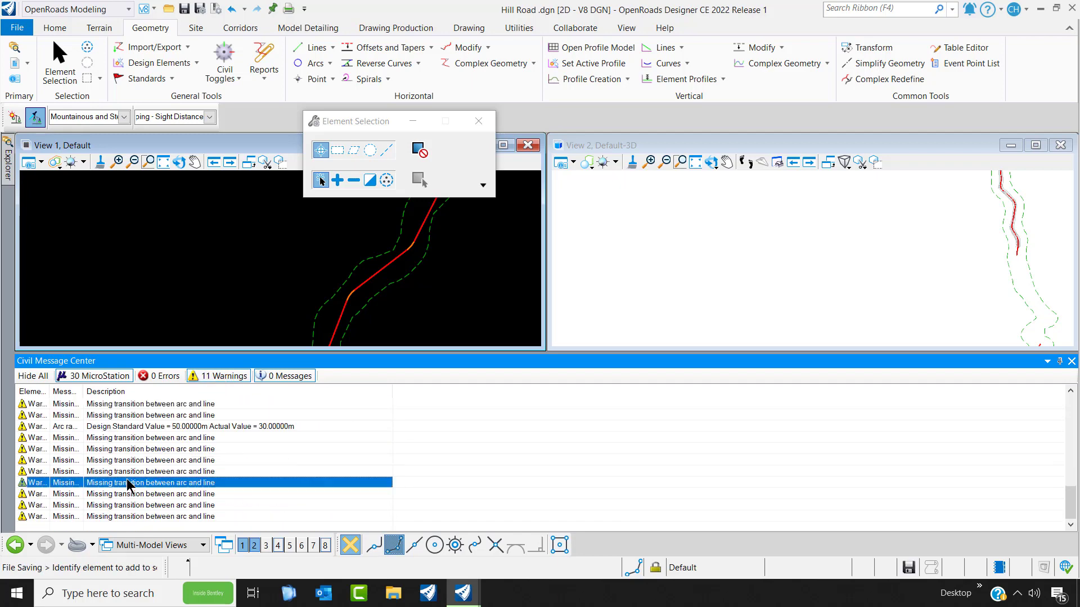
{"action": "double_click", "coordinate": [163, 485]}
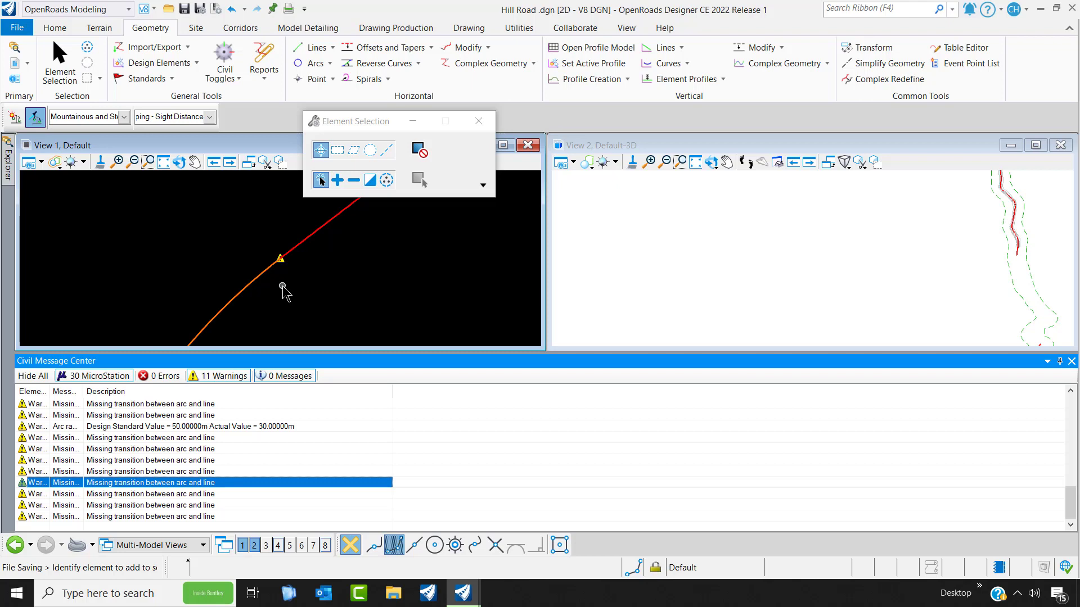
{"action": "left_click", "coordinate": [1071, 361]}
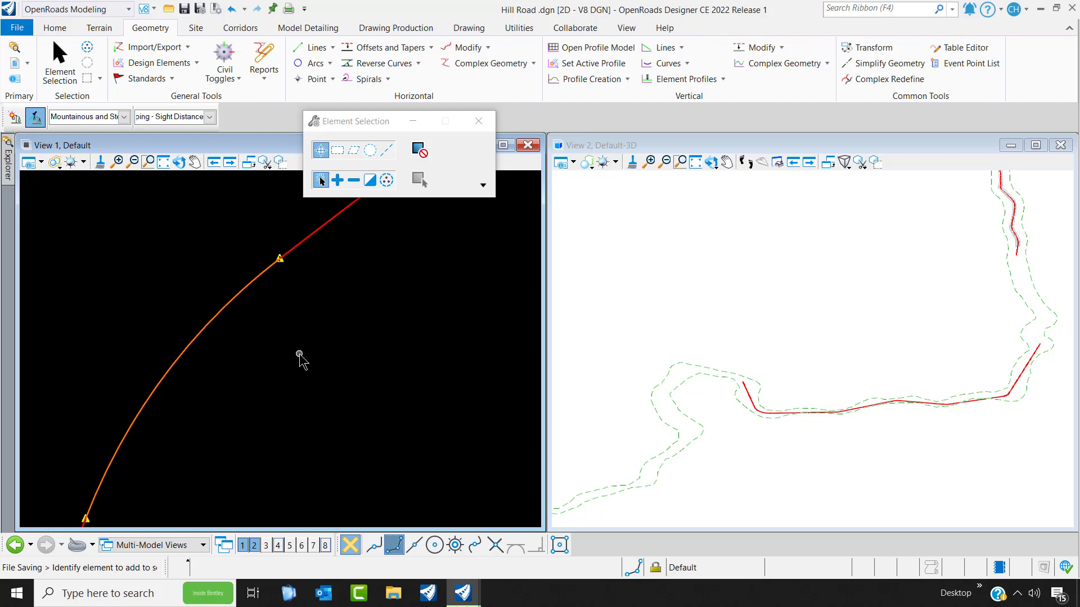
{"action": "left_click", "coordinate": [479, 121]}
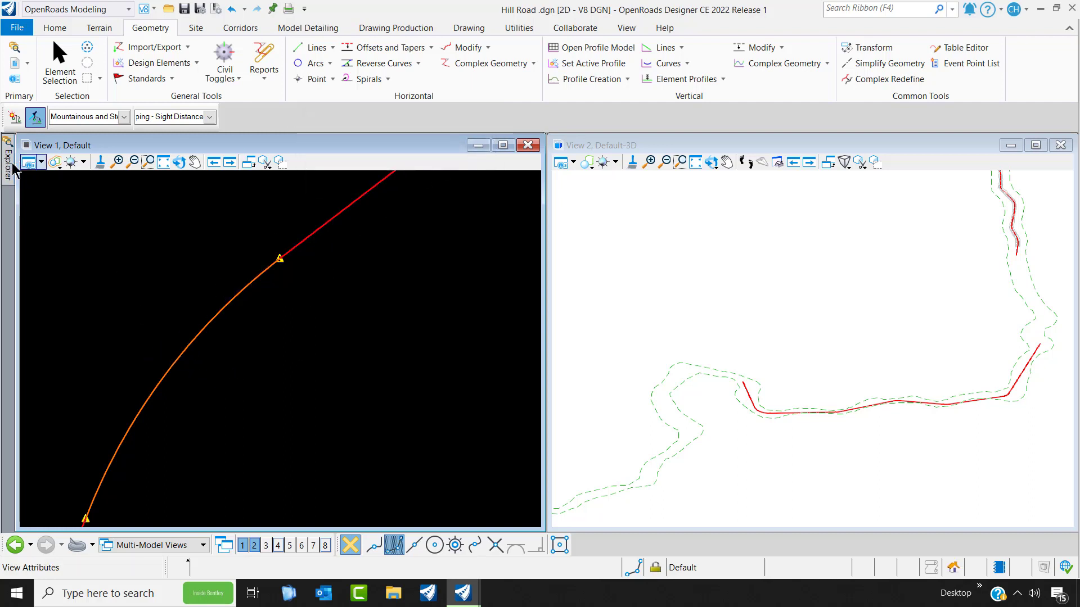
Step: Expand the Hill Road .dgn design standards in OpenRoads Standards down to the horizontal Mountainous and Steep Terrain | IRC 52-2019 speeds
{"action": "mouse_move", "coordinate": [12, 166]}
{"action": "left_click", "coordinate": [29, 311]}
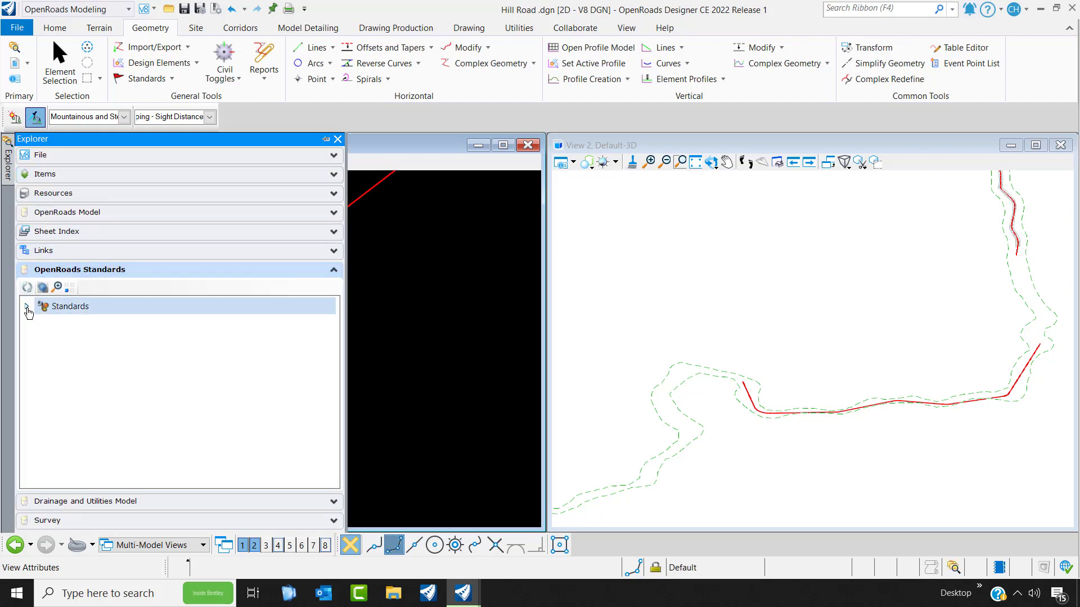
{"action": "left_click", "coordinate": [27, 307]}
{"action": "left_click", "coordinate": [42, 340]}
{"action": "left_click", "coordinate": [41, 340]}
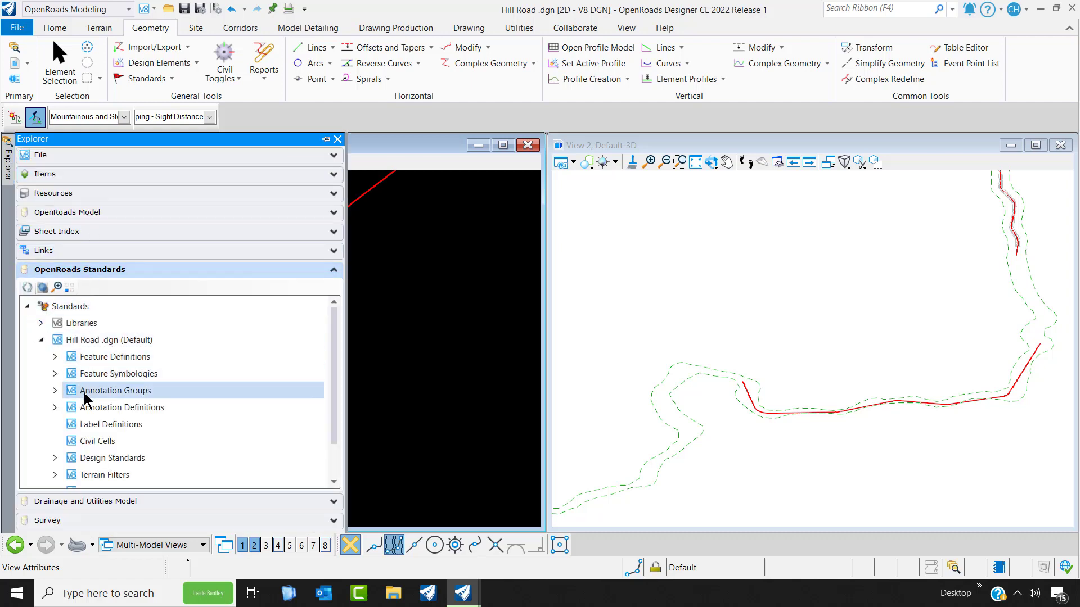
{"action": "scroll", "coordinate": [95, 460], "scroll_direction": "down", "scroll_amount": 1}
{"action": "left_click", "coordinate": [54, 413]}
{"action": "left_click", "coordinate": [69, 397]}
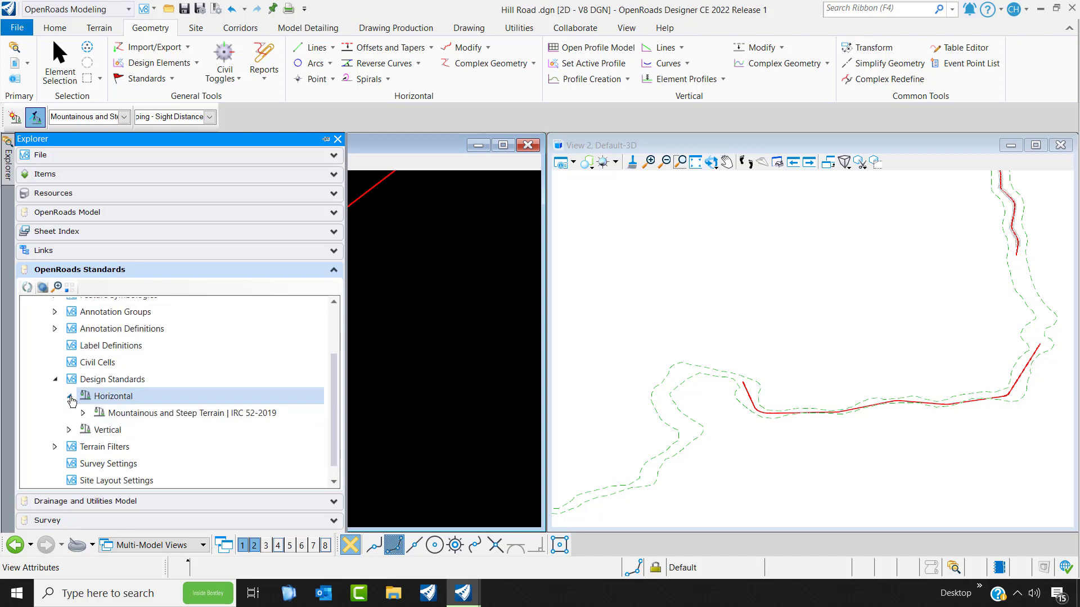
{"action": "left_click", "coordinate": [110, 413]}
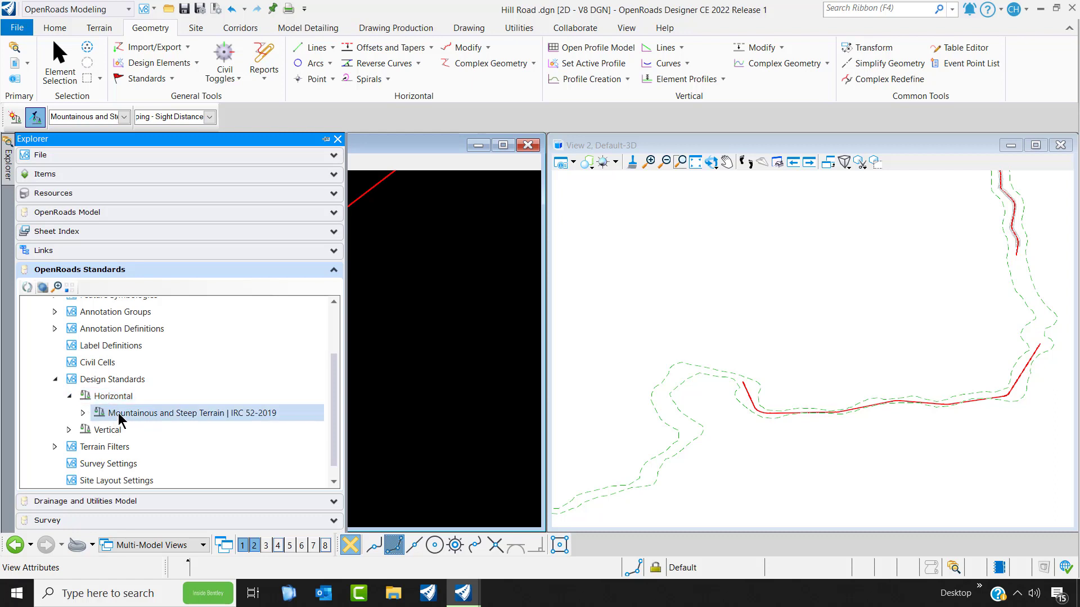
{"action": "left_click", "coordinate": [83, 413]}
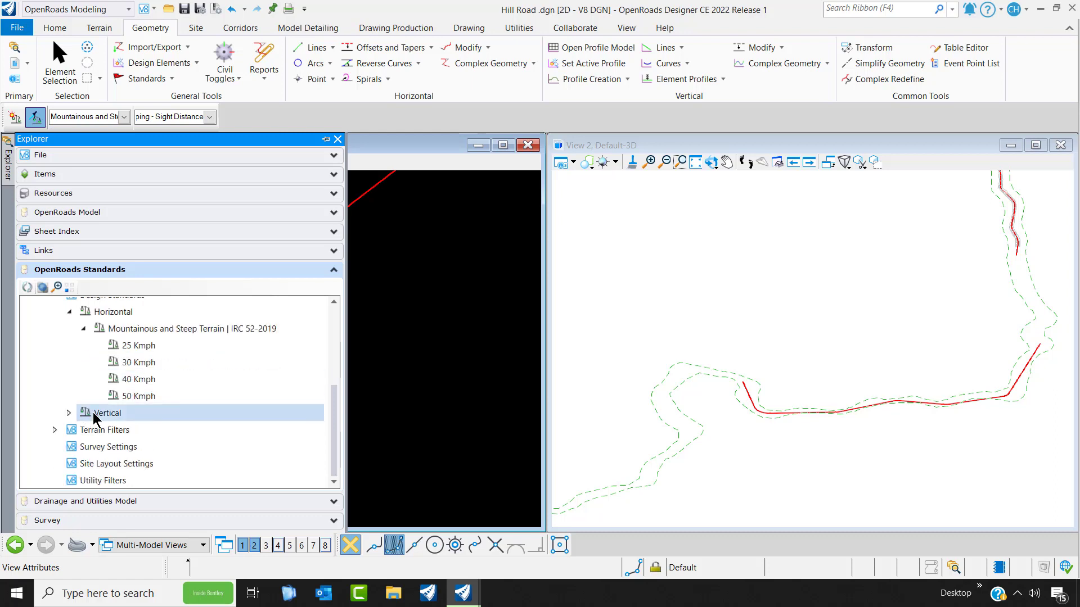
Step: Review the properties of the 40 Kmph horizontal design standard, including its design values, arcs, tangents and vertical standard
{"action": "left_click", "coordinate": [142, 387]}
{"action": "right_click", "coordinate": [142, 387]}
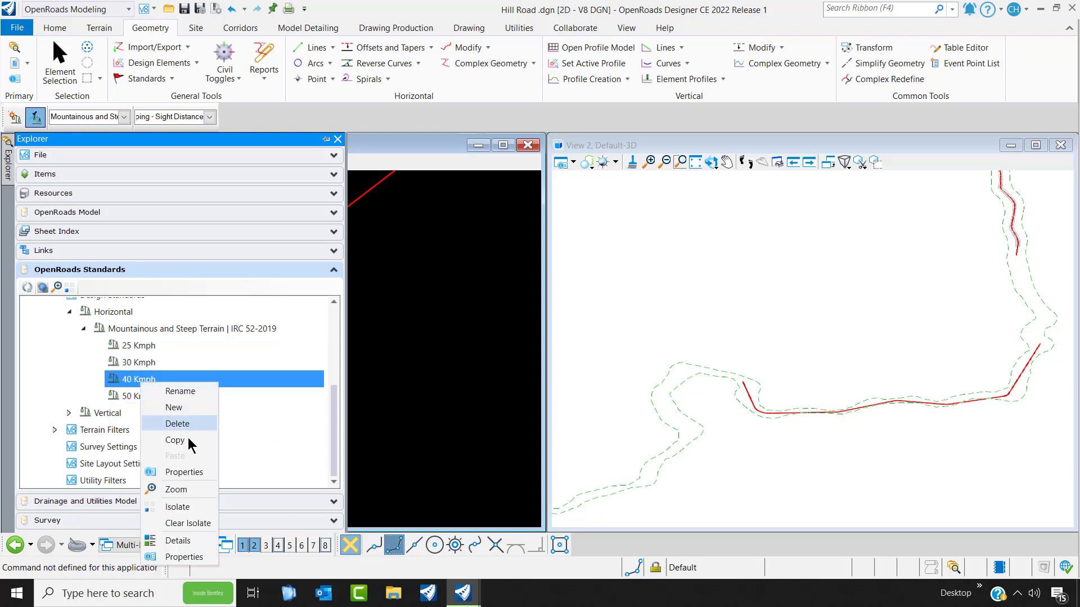
{"action": "left_click", "coordinate": [184, 472]}
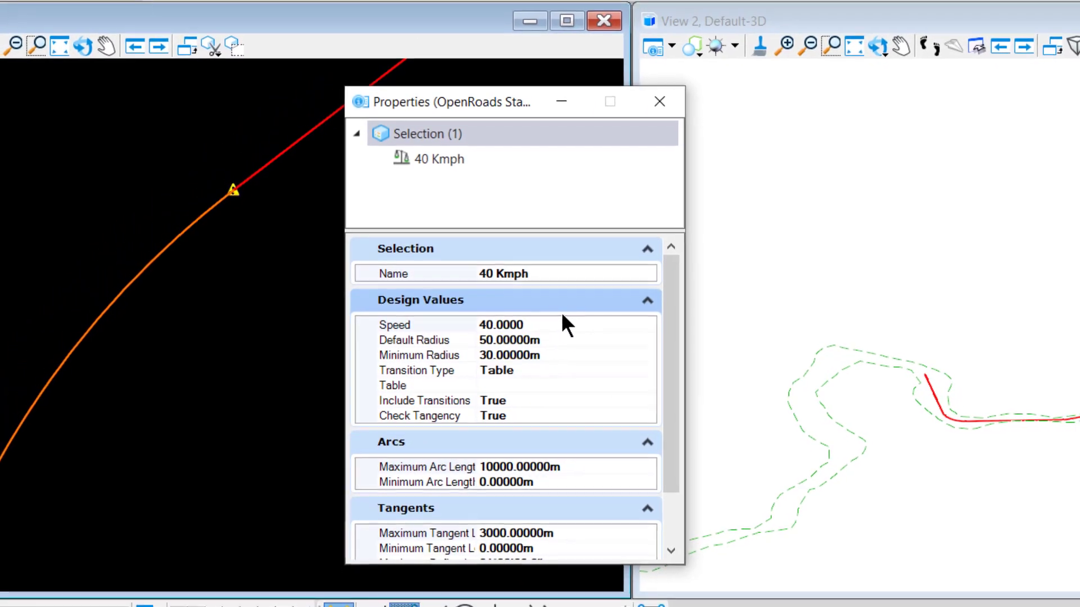
{"action": "scroll", "coordinate": [579, 416], "scroll_direction": "down", "scroll_amount": 2}
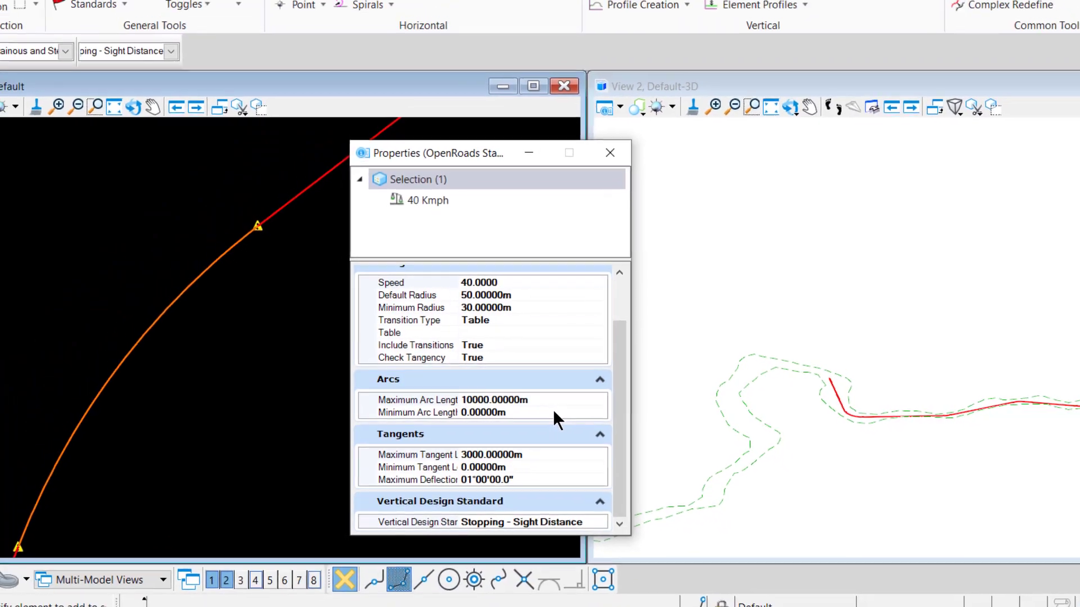
{"action": "left_click", "coordinate": [601, 163]}
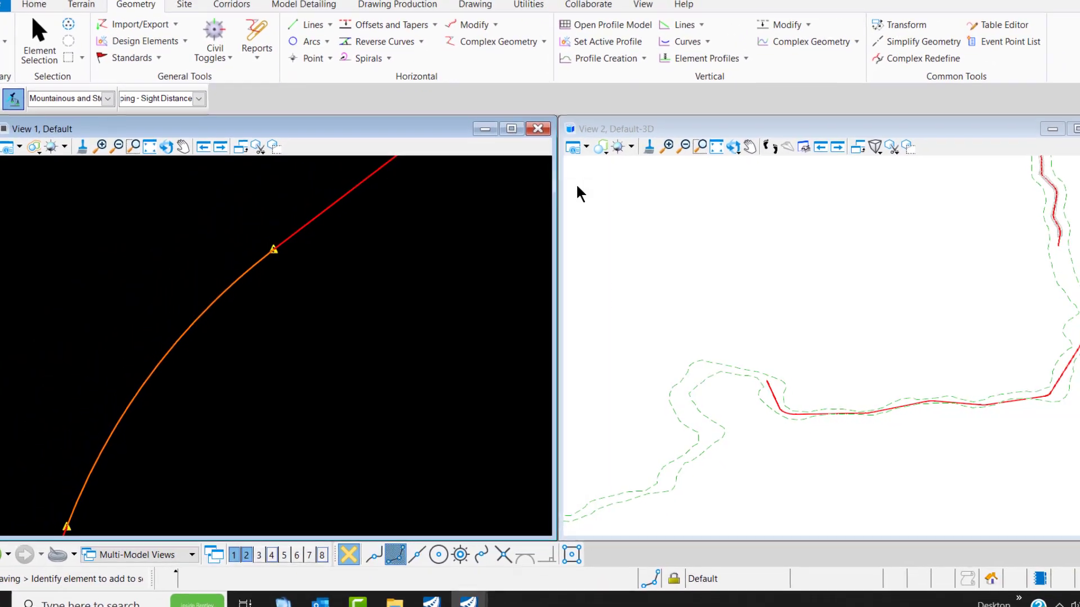
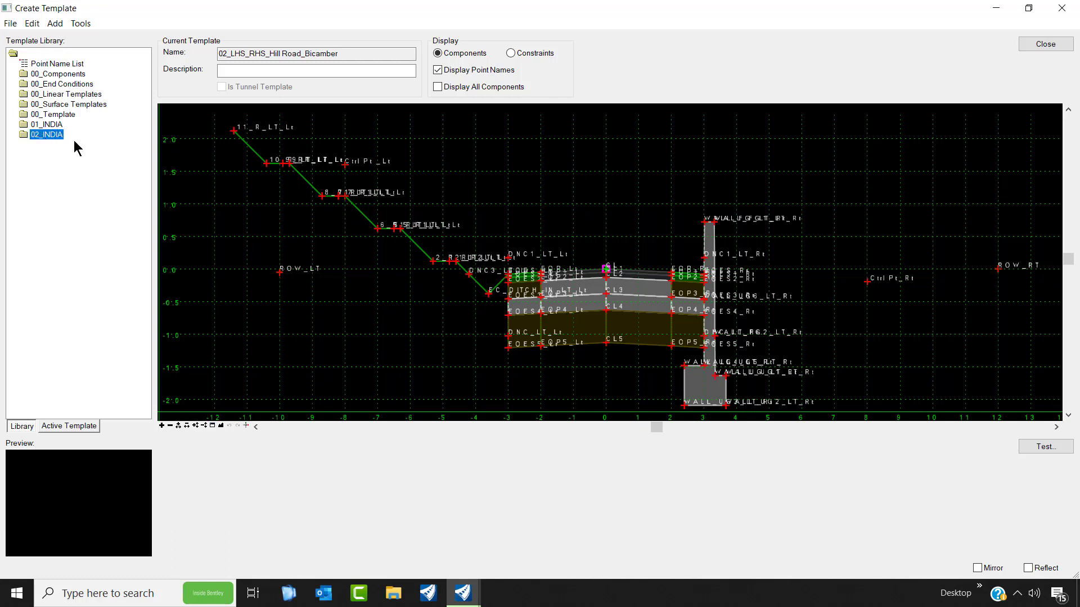
Step: Browse the 01_INDIA and 02_INDIA template folders and select the 02_LHS_RHS_Hill Road_Bicamber template under IND_TEMPLATES | Hill Road
{"action": "double_click", "coordinate": [25, 137]}
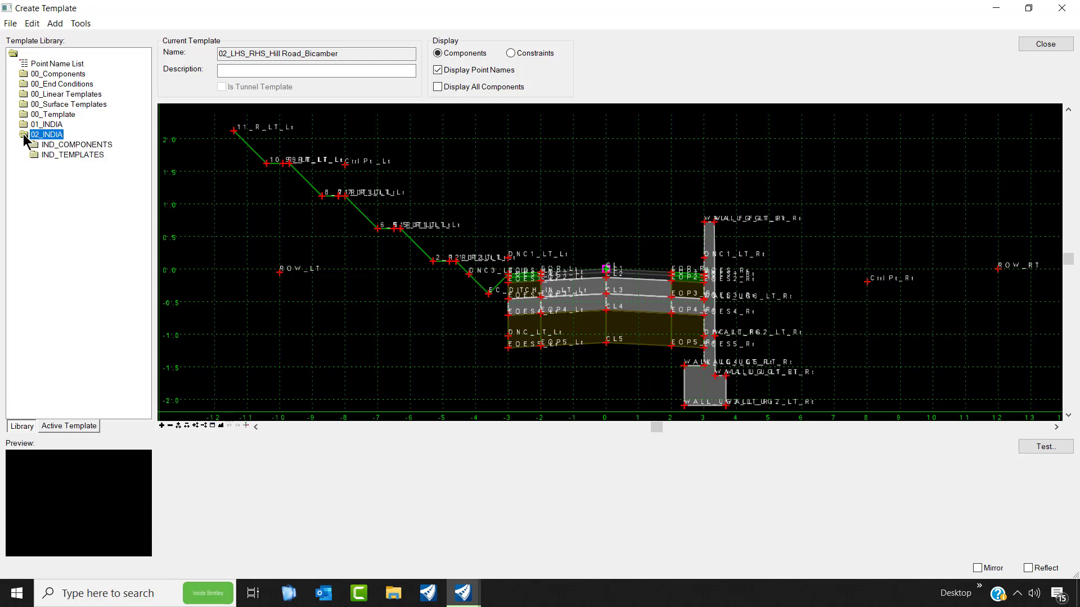
{"action": "double_click", "coordinate": [24, 127]}
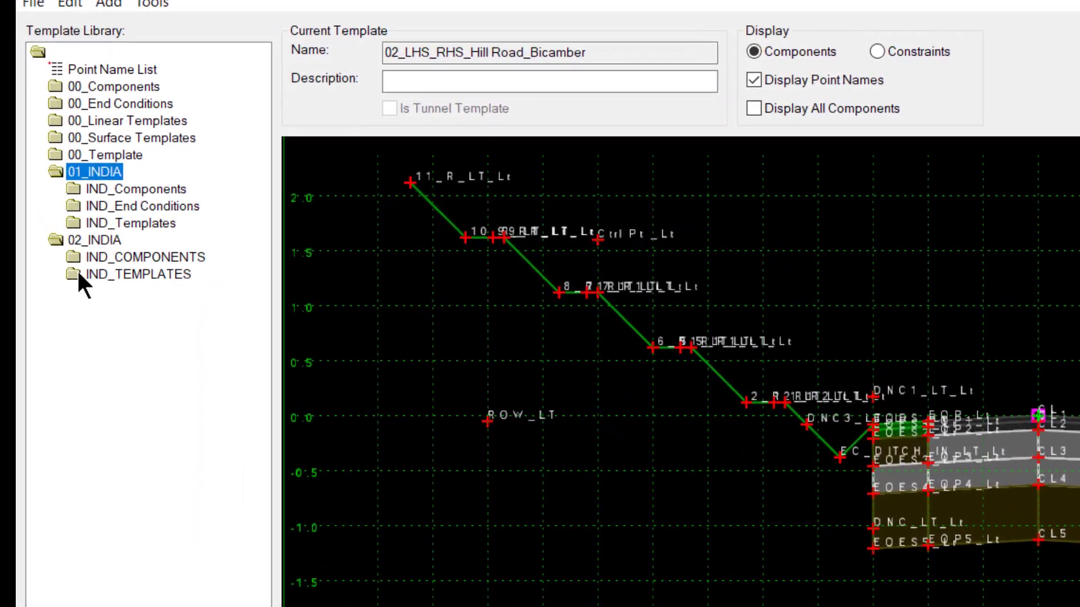
{"action": "double_click", "coordinate": [78, 275]}
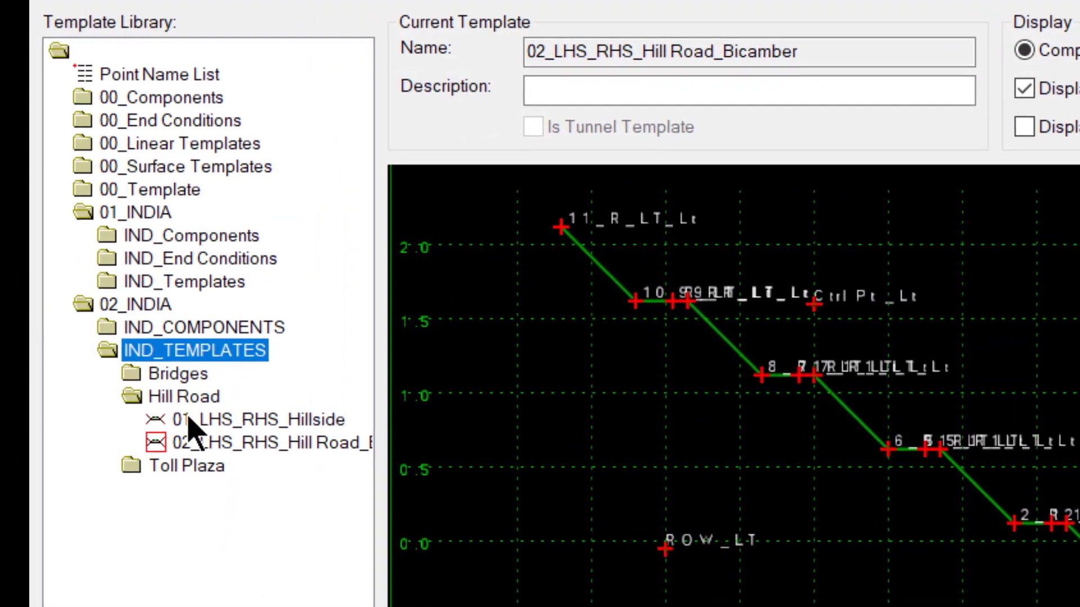
{"action": "double_click", "coordinate": [135, 396]}
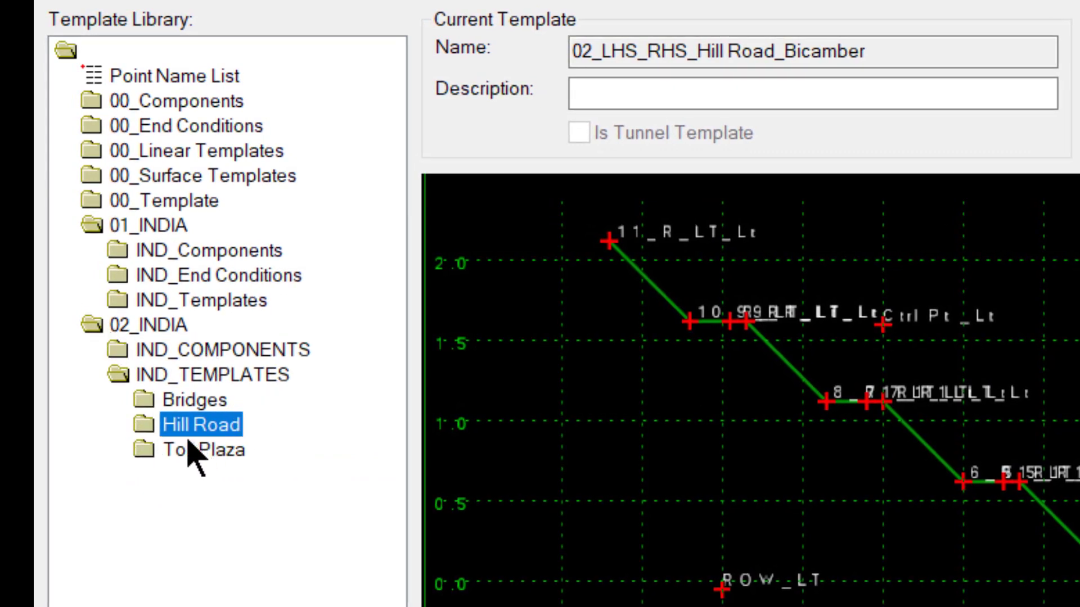
{"action": "double_click", "coordinate": [142, 427]}
{"action": "left_click", "coordinate": [219, 476]}
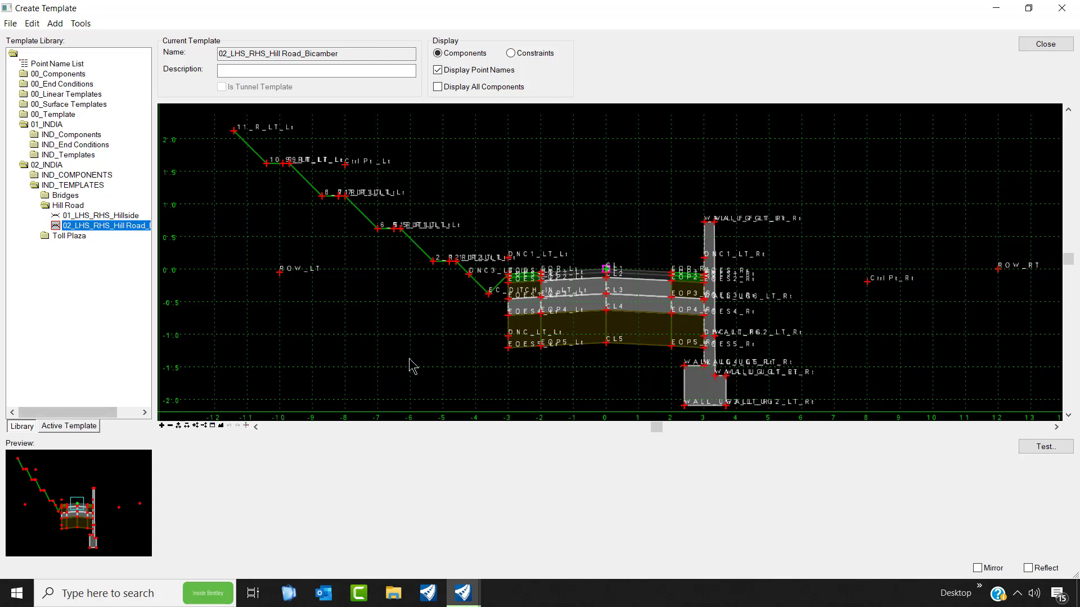
Step: Inspect the pavement component and the point properties of CL and EOP_Lt in the bicamber hill road template
{"action": "mouse_move", "coordinate": [612, 278]}
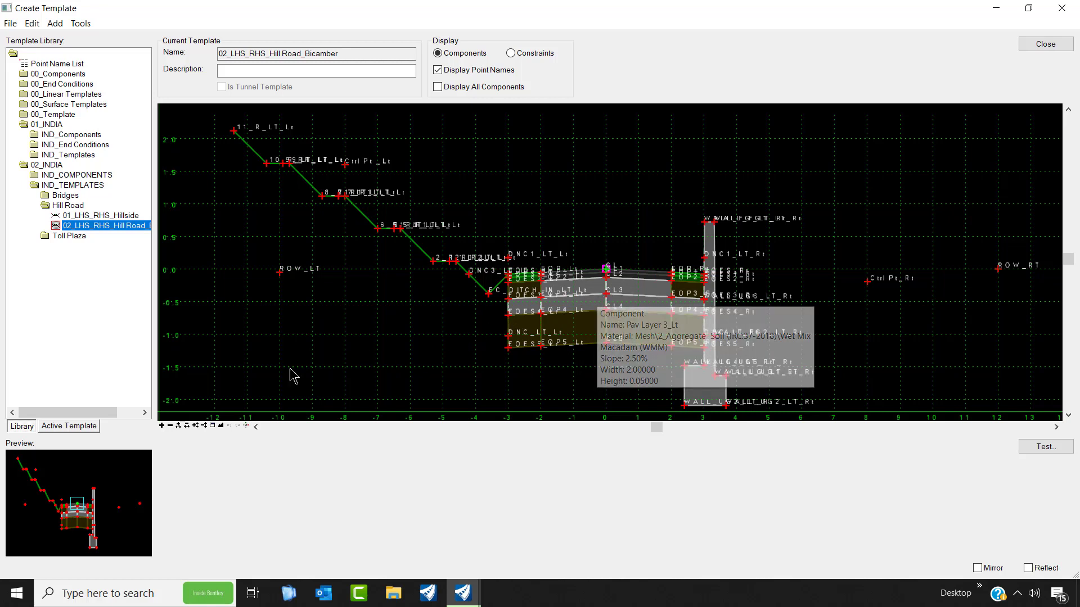
{"action": "double_click", "coordinate": [607, 271]}
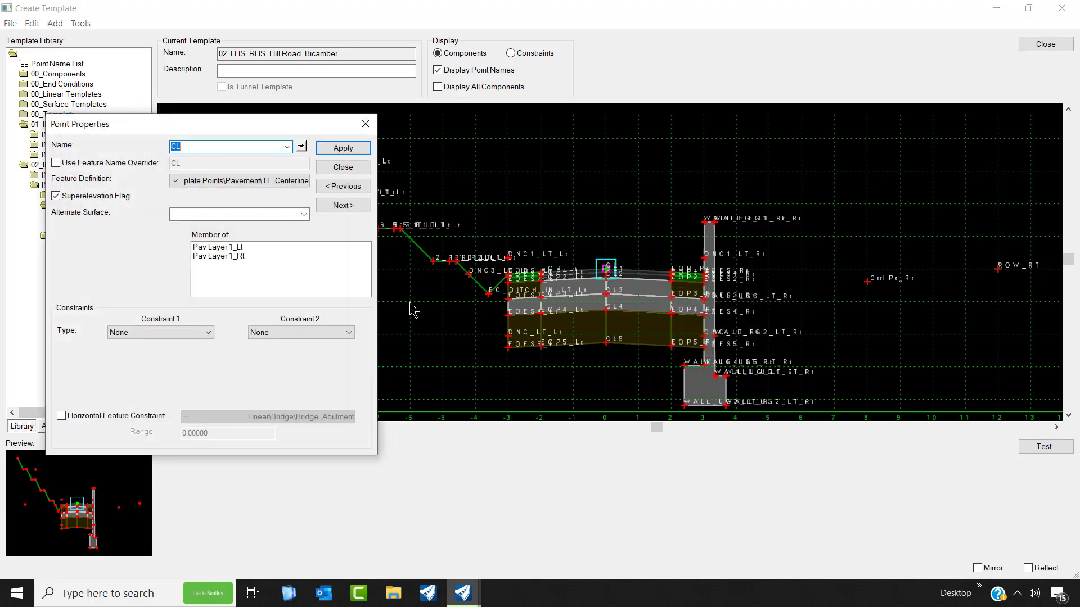
{"action": "left_click", "coordinate": [369, 120]}
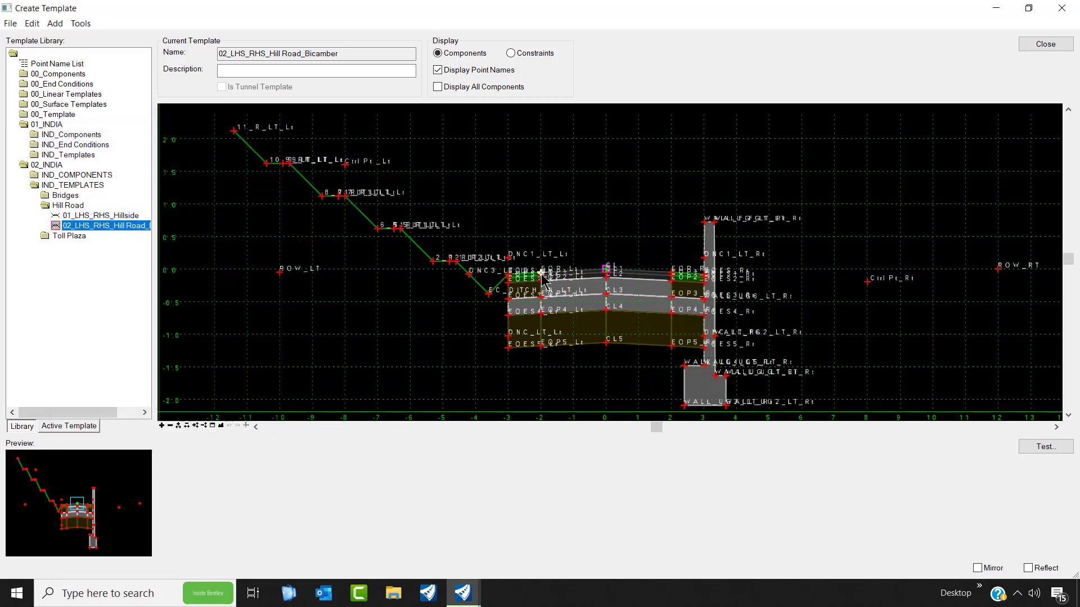
{"action": "double_click", "coordinate": [542, 276]}
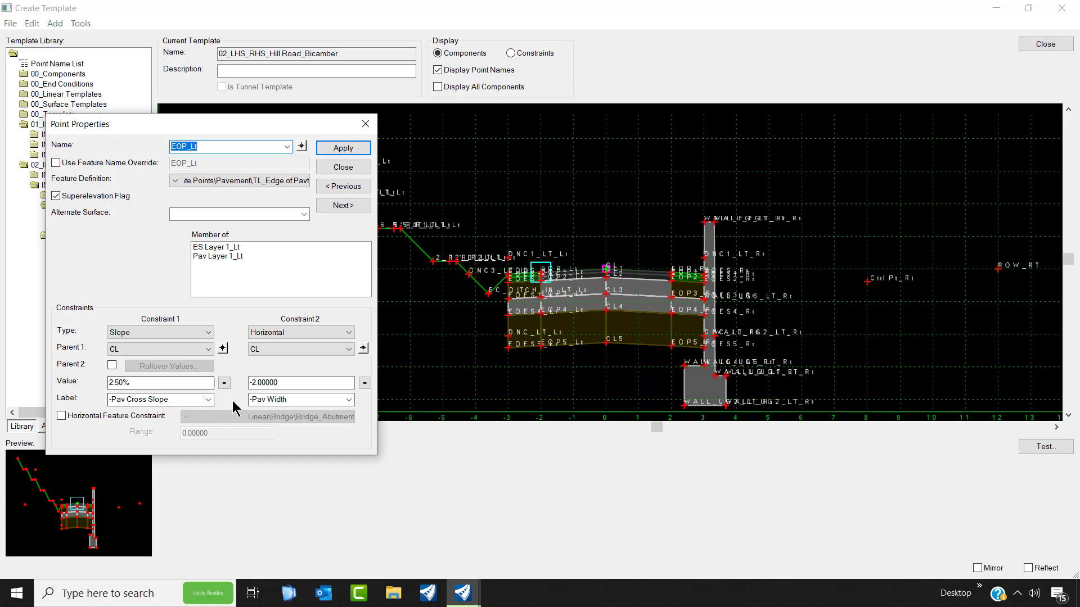
{"action": "left_click", "coordinate": [366, 124]}
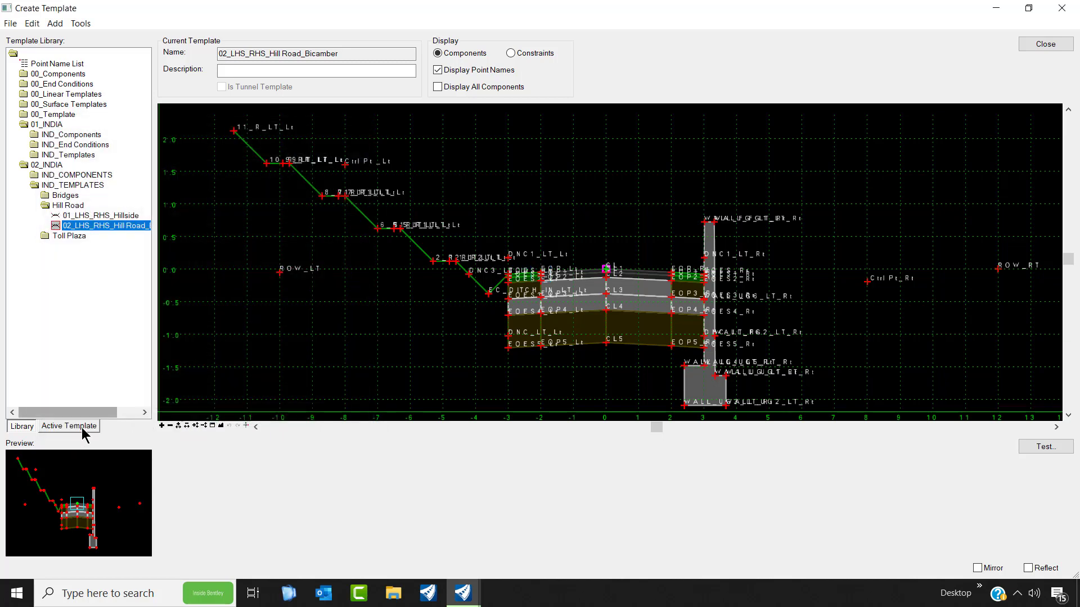
Step: Inspect the Points and Parametric Constraints of the active bicamber hill road template, and return to the template library
{"action": "left_click", "coordinate": [82, 429]}
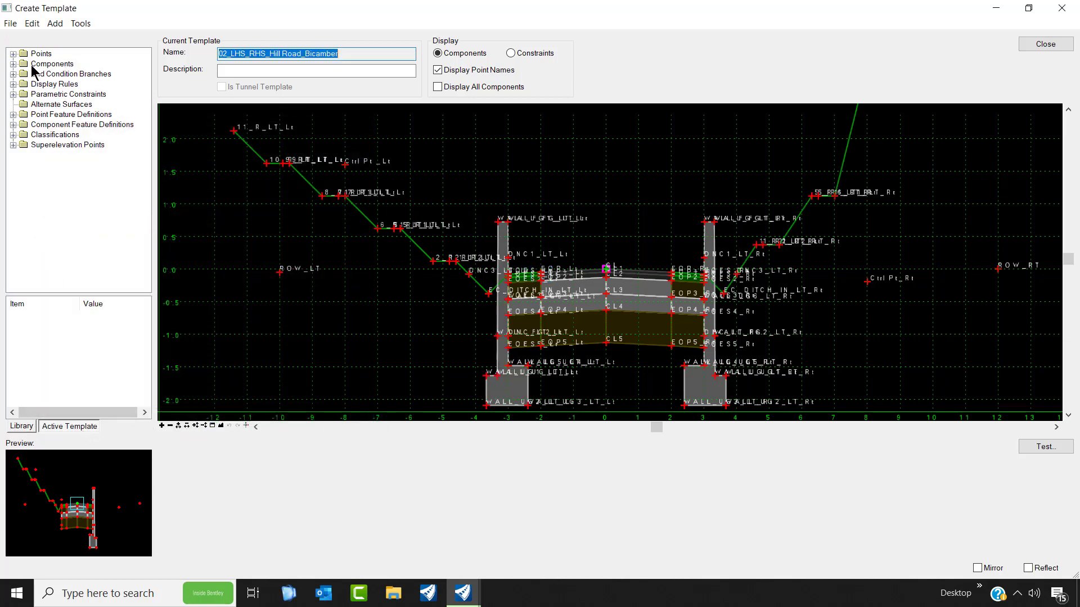
{"action": "left_click", "coordinate": [13, 56]}
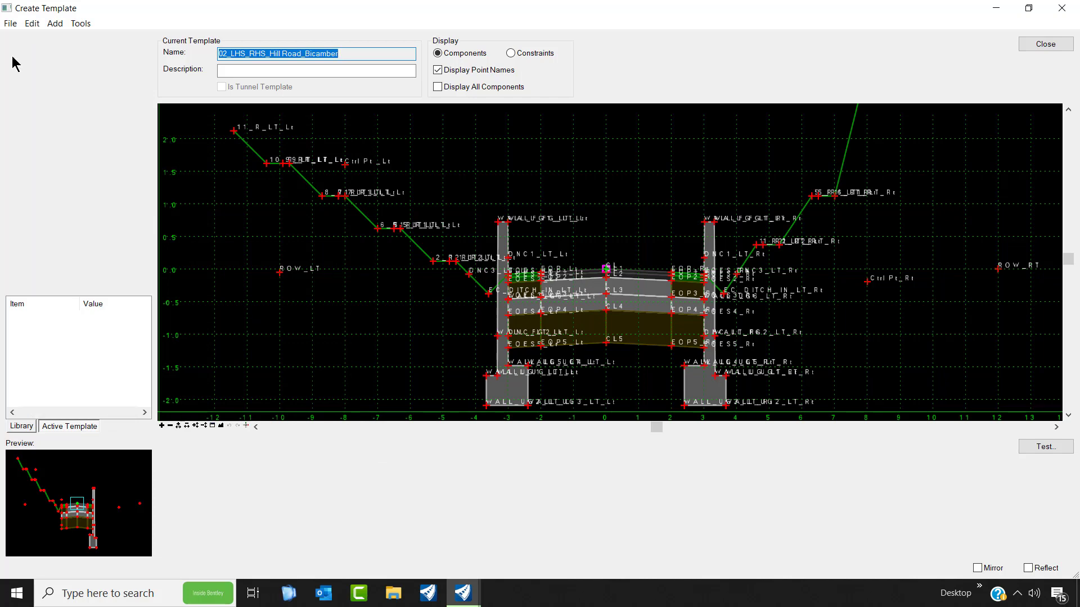
{"action": "left_click", "coordinate": [13, 54]}
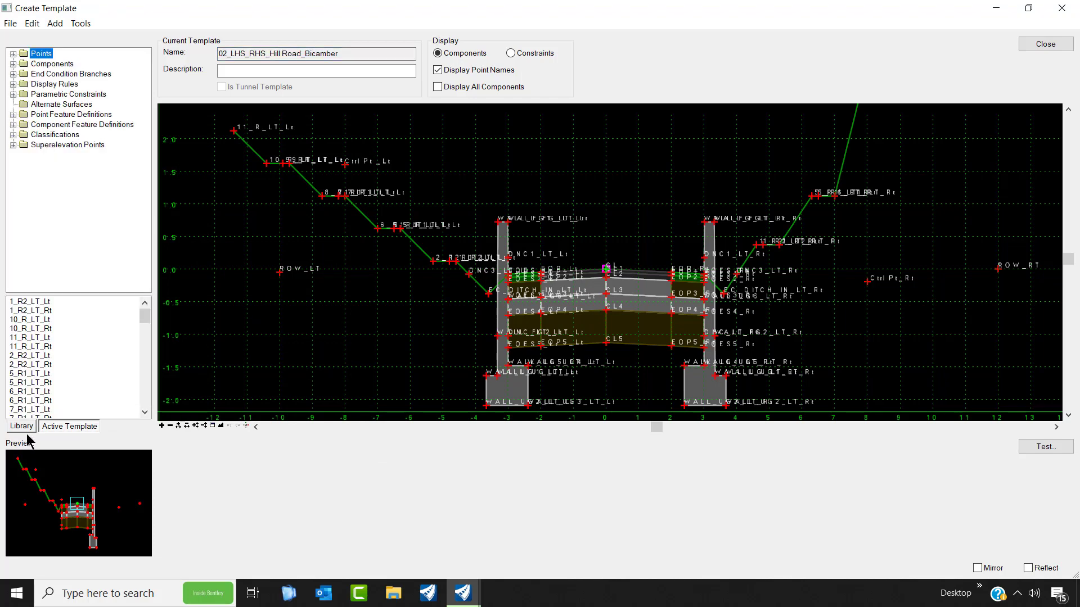
{"action": "left_click", "coordinate": [13, 95]}
{"action": "left_click", "coordinate": [14, 95]}
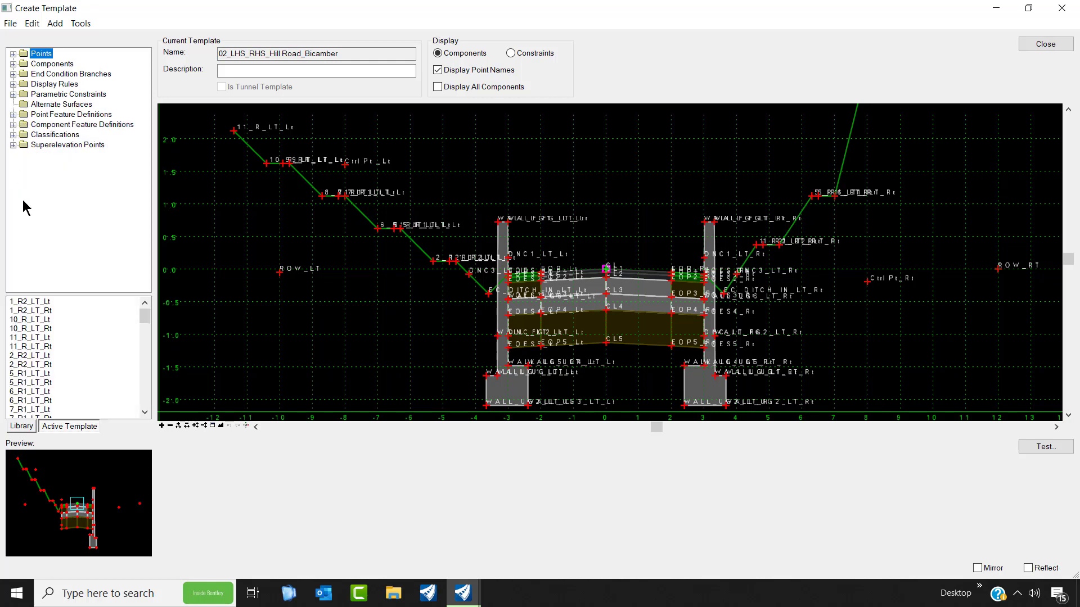
{"action": "left_click", "coordinate": [22, 427]}
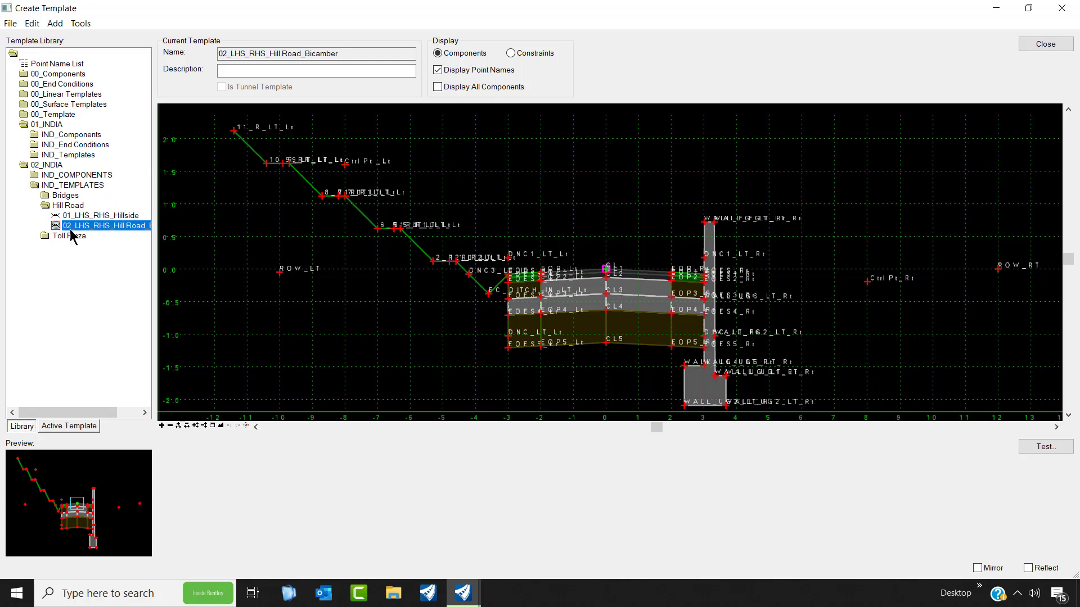
Step: Check the IND_COMPONENTS folder under 02_INDIA and close the template editor
{"action": "double_click", "coordinate": [69, 177]}
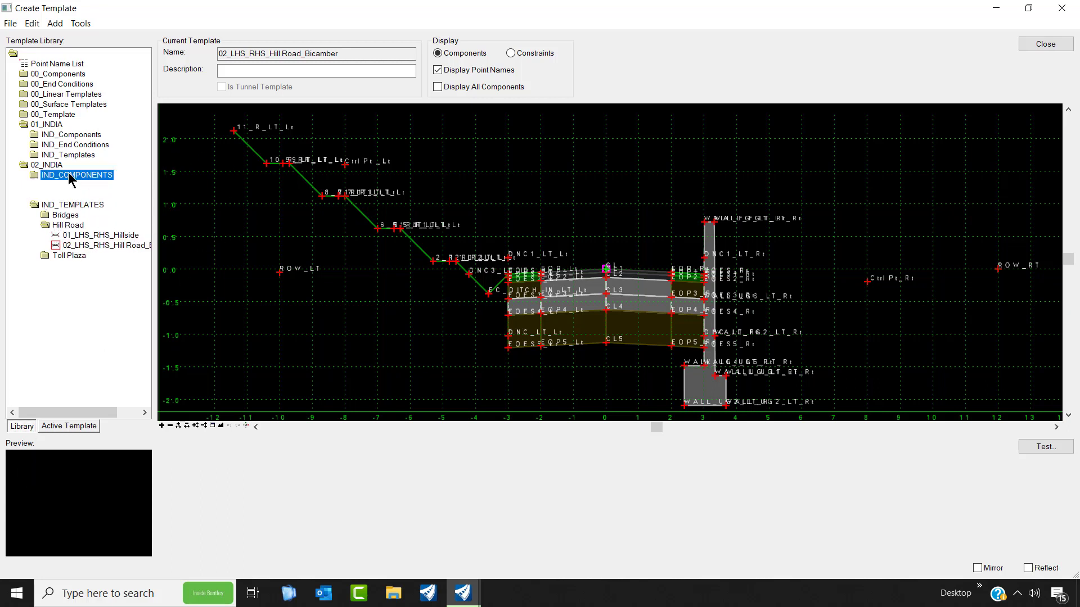
{"action": "double_click", "coordinate": [69, 176]}
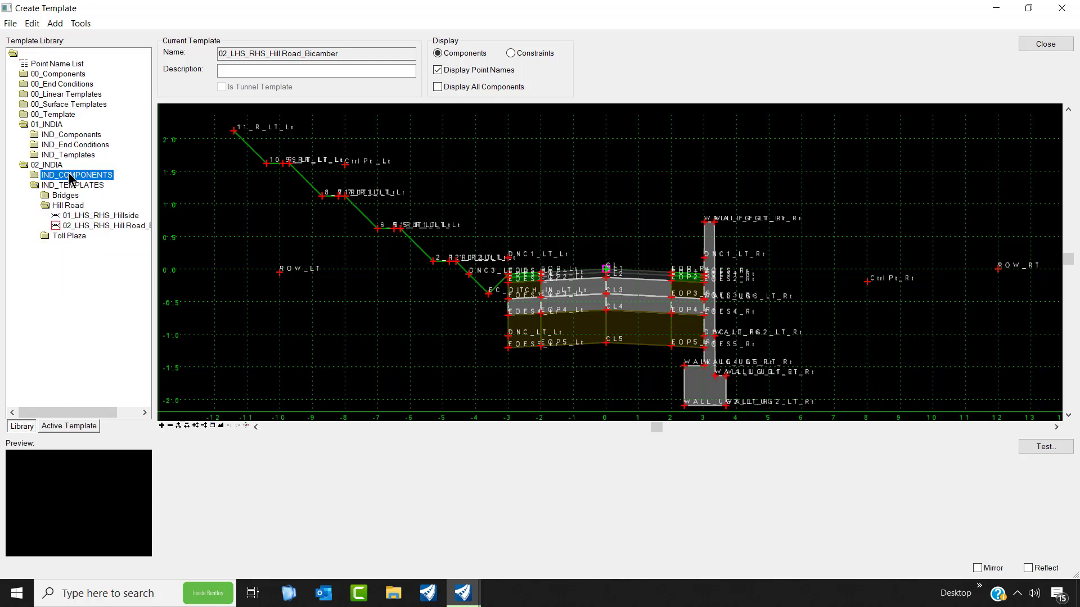
{"action": "left_click", "coordinate": [1057, 45]}
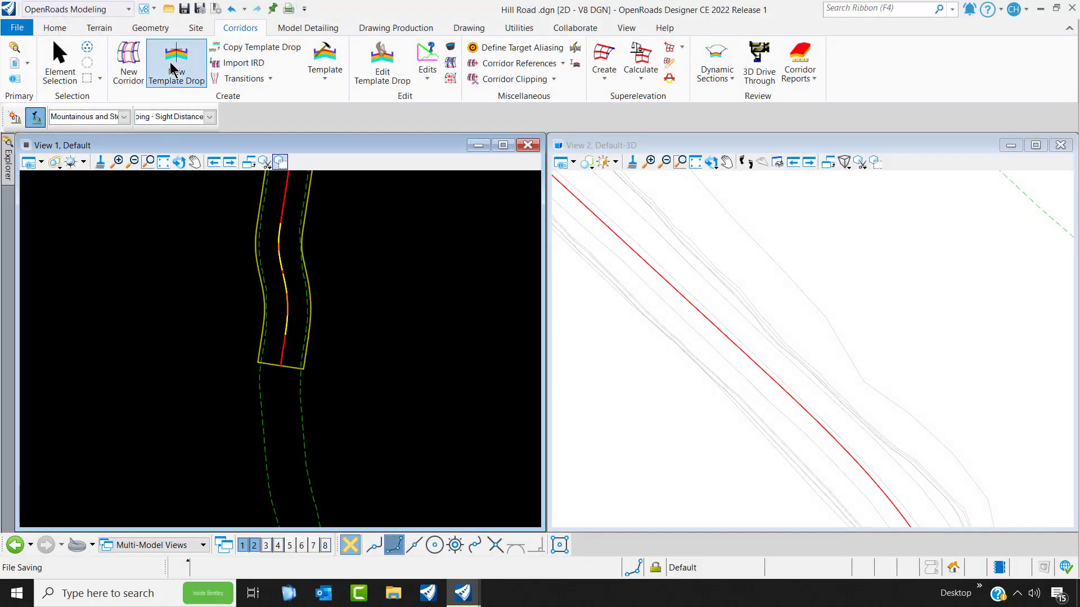
Step: Drop the 02_LHS_RHS_Hill Road_Bicamber template on the hill road corridor from 0+000.000, locked to the end, at a 50 m interval
{"action": "left_click", "coordinate": [200, 66]}
{"action": "scroll", "coordinate": [302, 369], "scroll_direction": "up", "scroll_amount": 2}
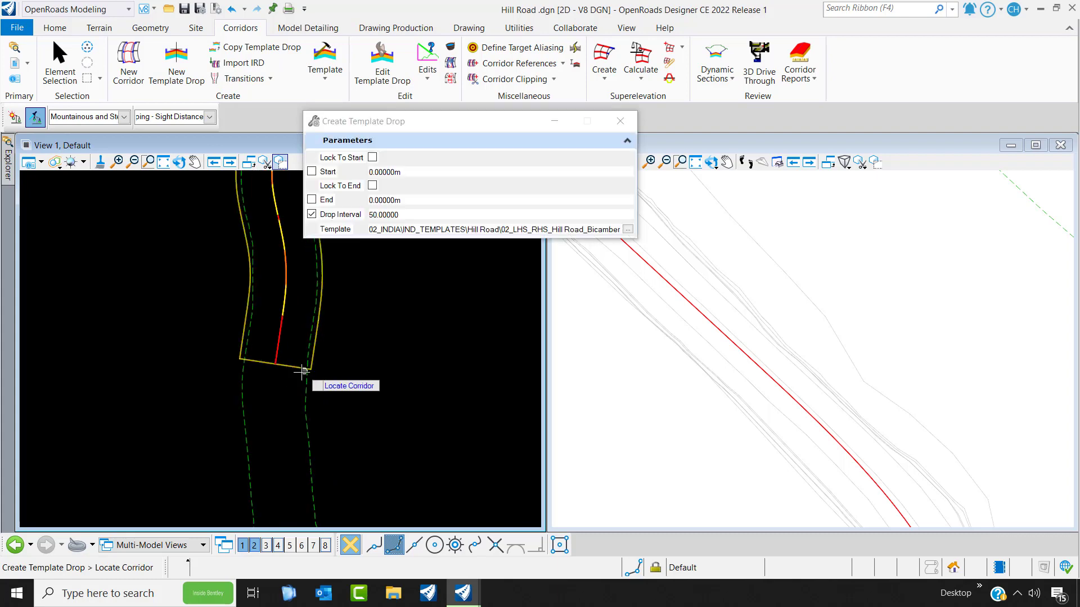
{"action": "left_click", "coordinate": [302, 371]}
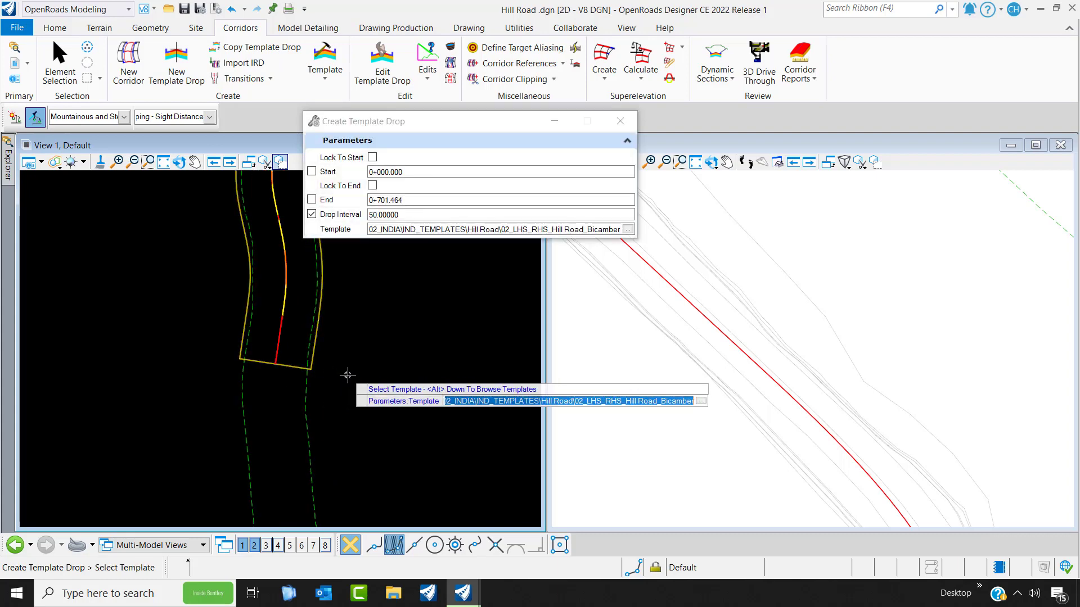
{"action": "key", "text": "alt+Down"}
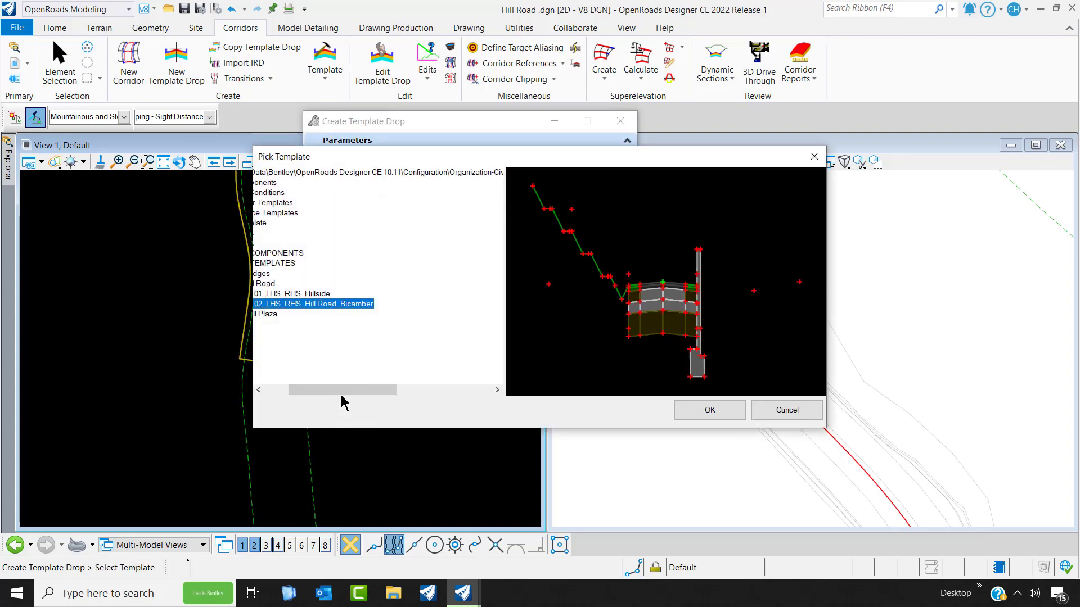
{"action": "left_click_drag", "start_coordinate": [356, 391], "coordinate": [333, 391]}
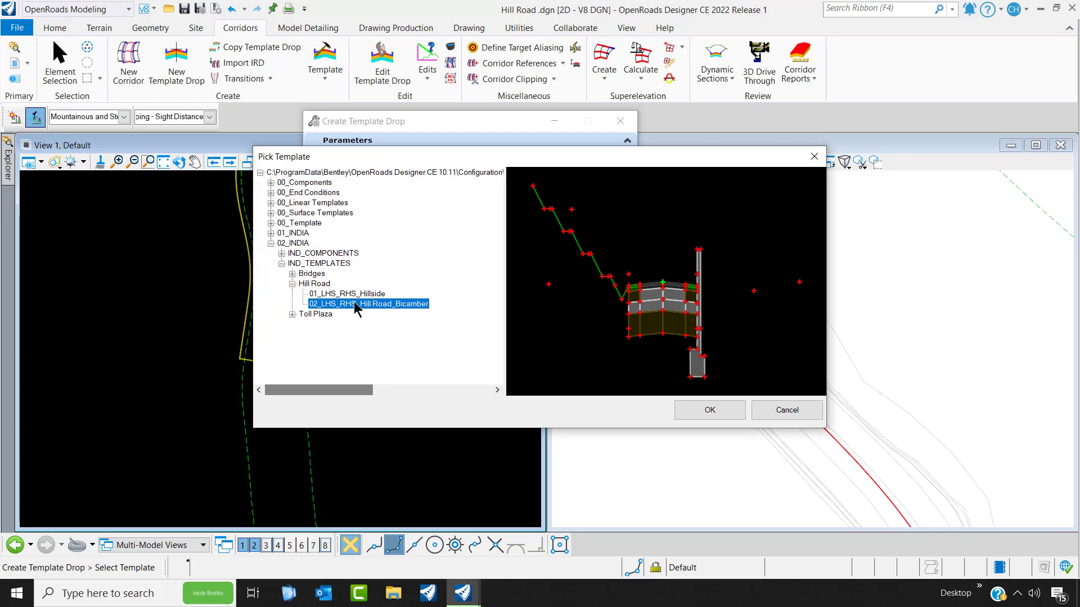
{"action": "left_click", "coordinate": [710, 410]}
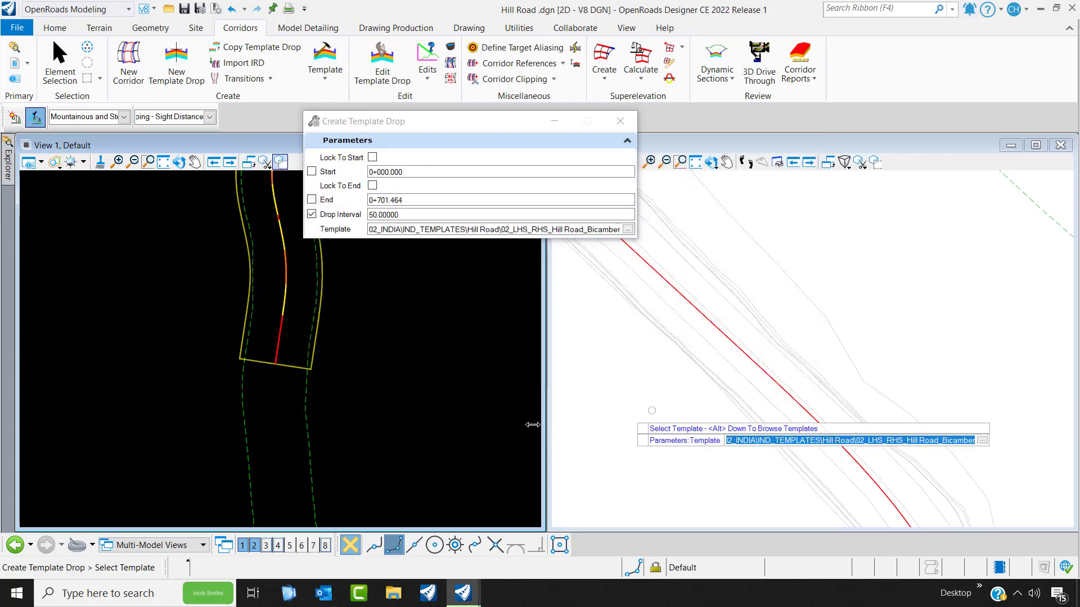
{"action": "left_click", "coordinate": [362, 392]}
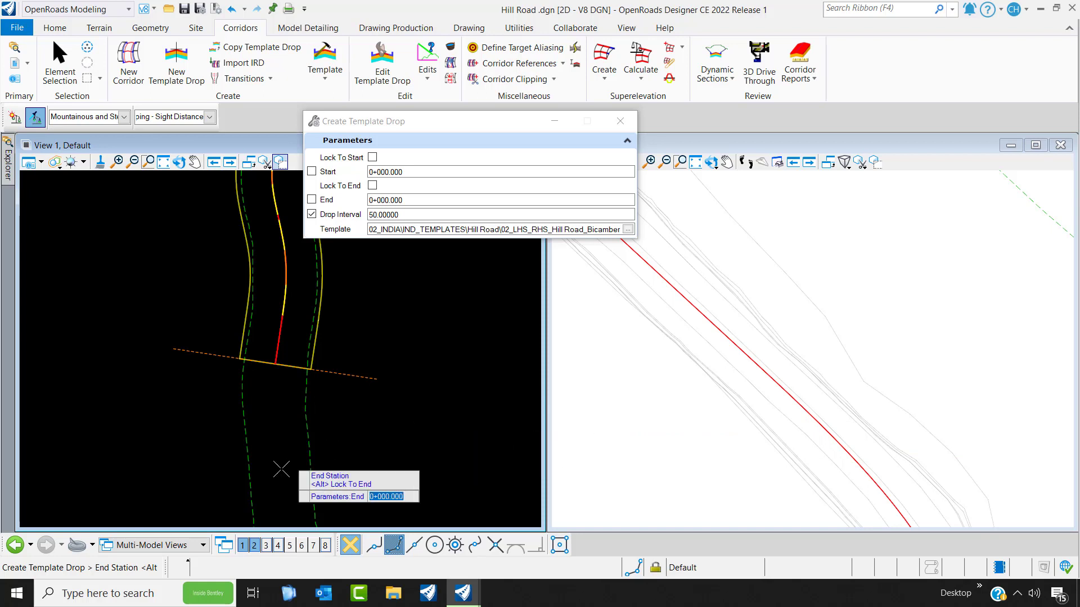
{"action": "key", "text": "alt"}
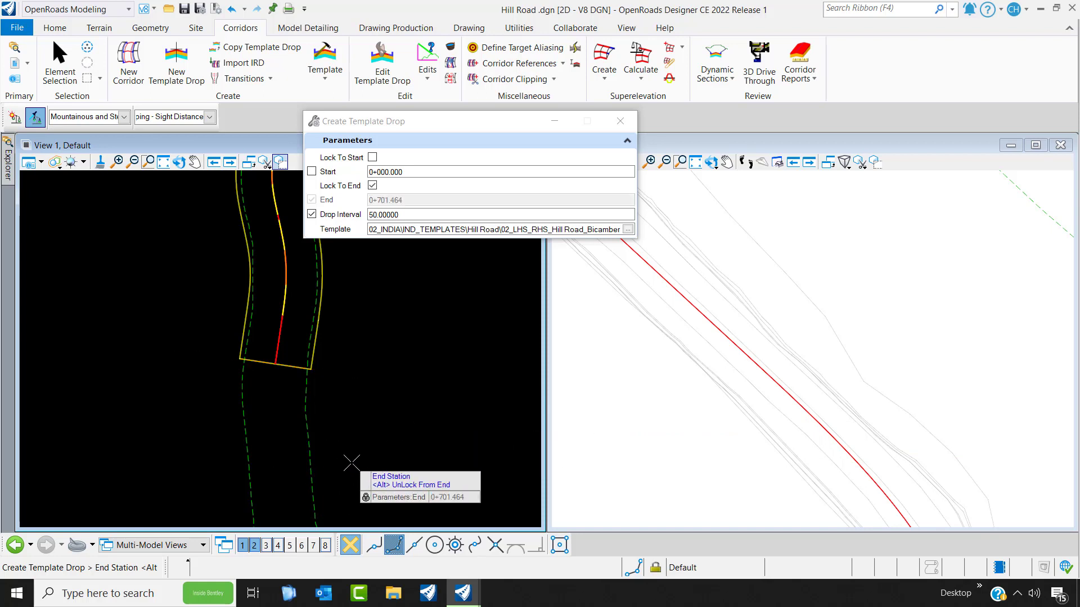
{"action": "left_click", "coordinate": [352, 463]}
{"action": "left_click", "coordinate": [352, 463]}
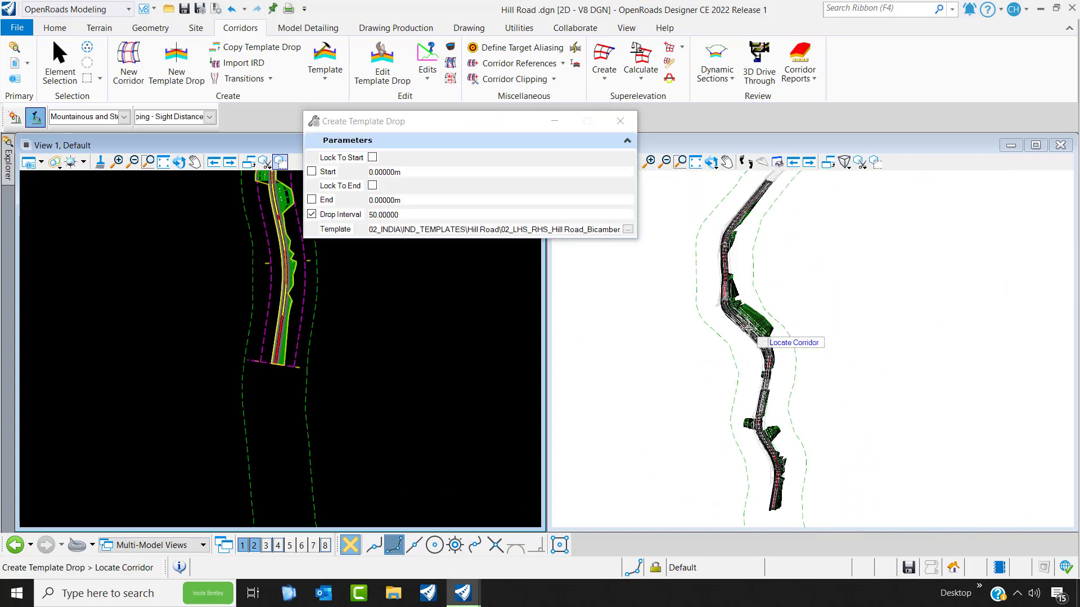
Step: Examine the corridor in 3D, show its cross section at the first station in View 4, and save the file
{"action": "scroll", "coordinate": [750, 399], "scroll_direction": "down", "scroll_amount": 2}
{"action": "scroll", "coordinate": [777, 472], "scroll_direction": "up", "scroll_amount": 6}
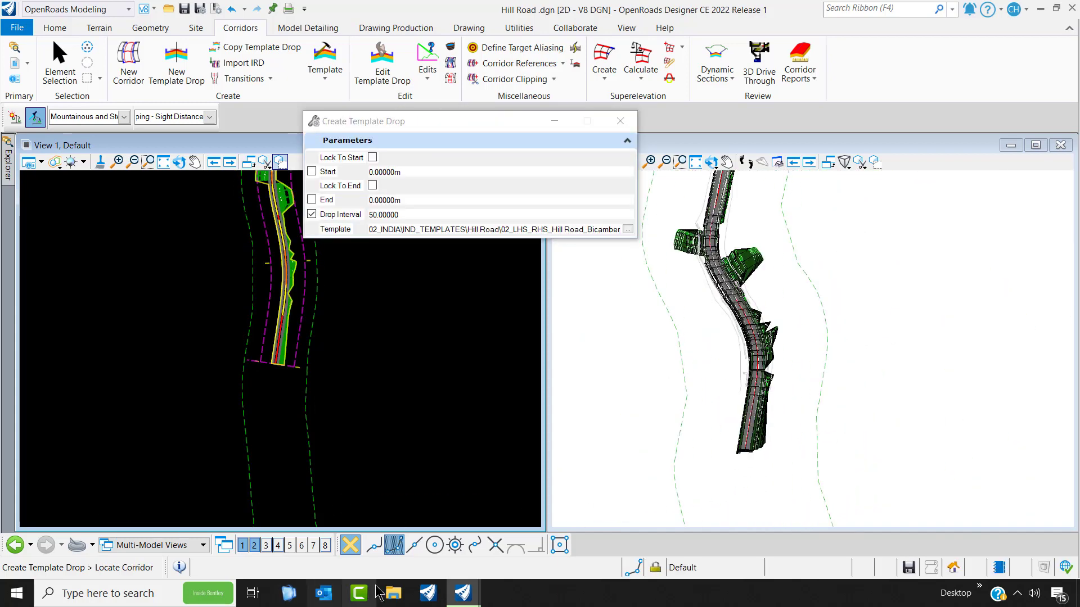
{"action": "left_click", "coordinate": [278, 546]}
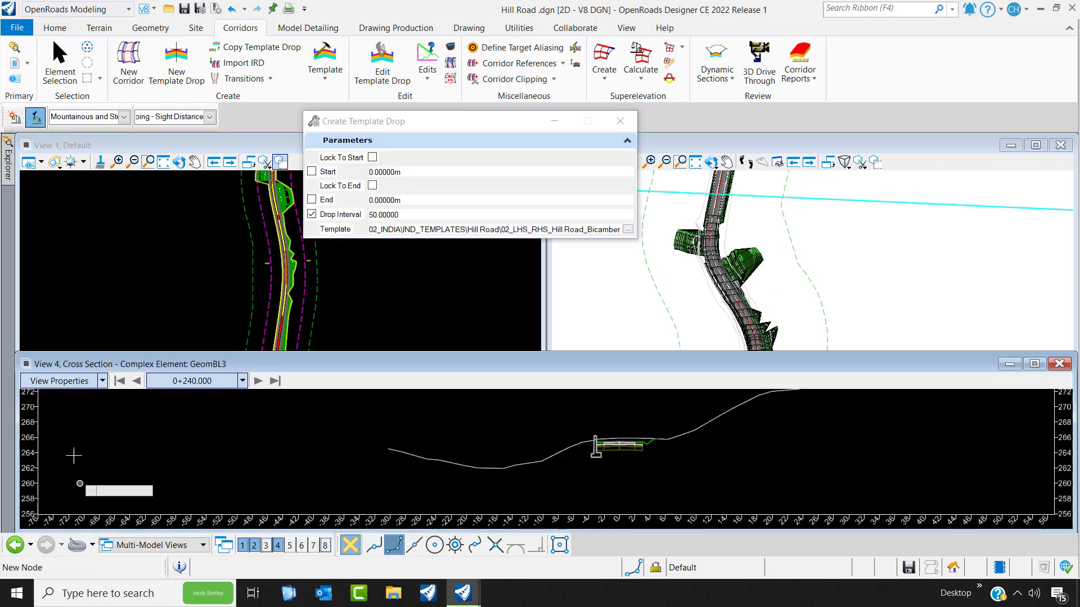
{"action": "left_click", "coordinate": [119, 380]}
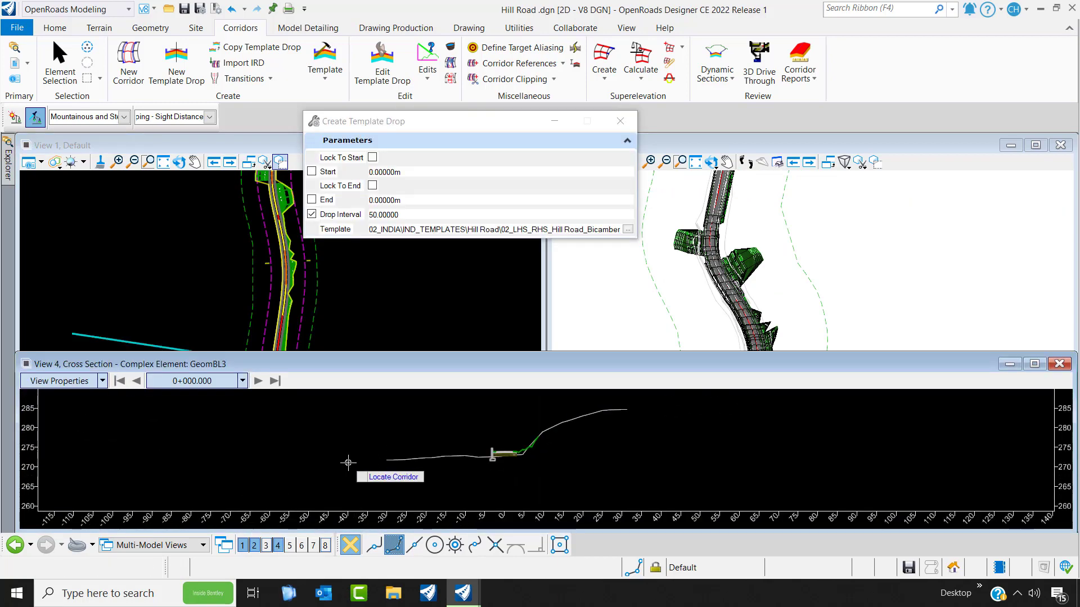
{"action": "scroll", "coordinate": [518, 474], "scroll_direction": "up", "scroll_amount": 5}
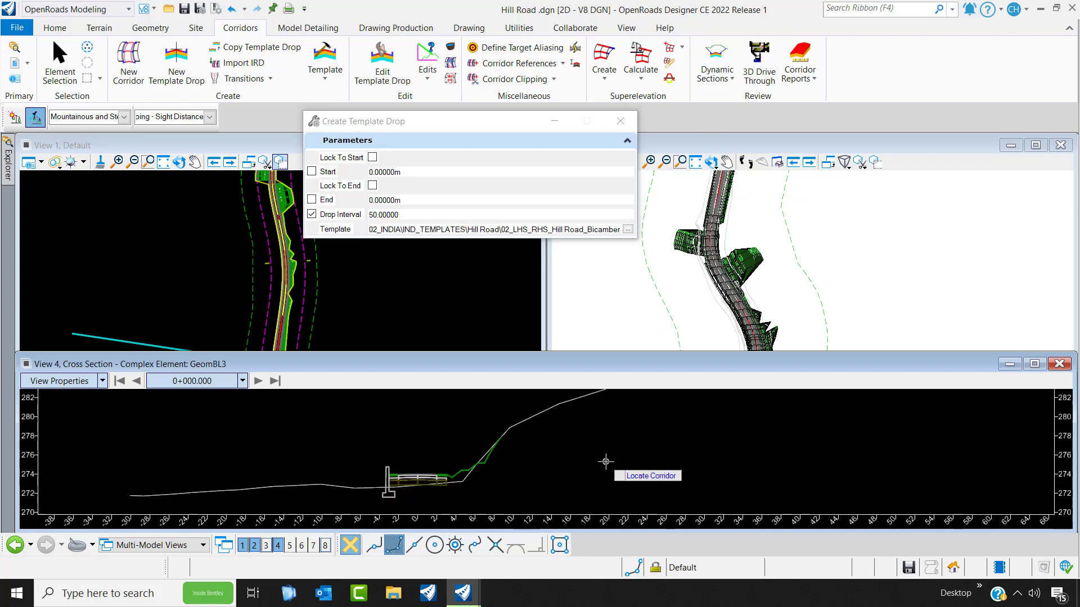
{"action": "key", "text": "ctrl+s"}
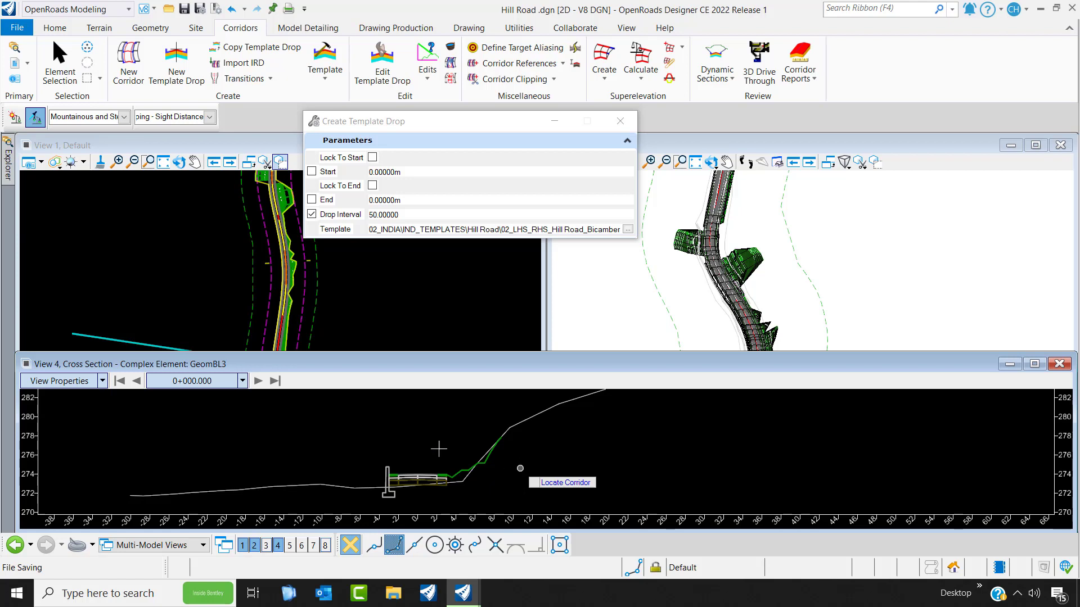
Step: Step through the corridor cross sections from station 0+000.000 to 0+160.000 to examine the wall and hillside cut benches
{"action": "left_click", "coordinate": [257, 381]}
{"action": "left_click", "coordinate": [257, 381]}
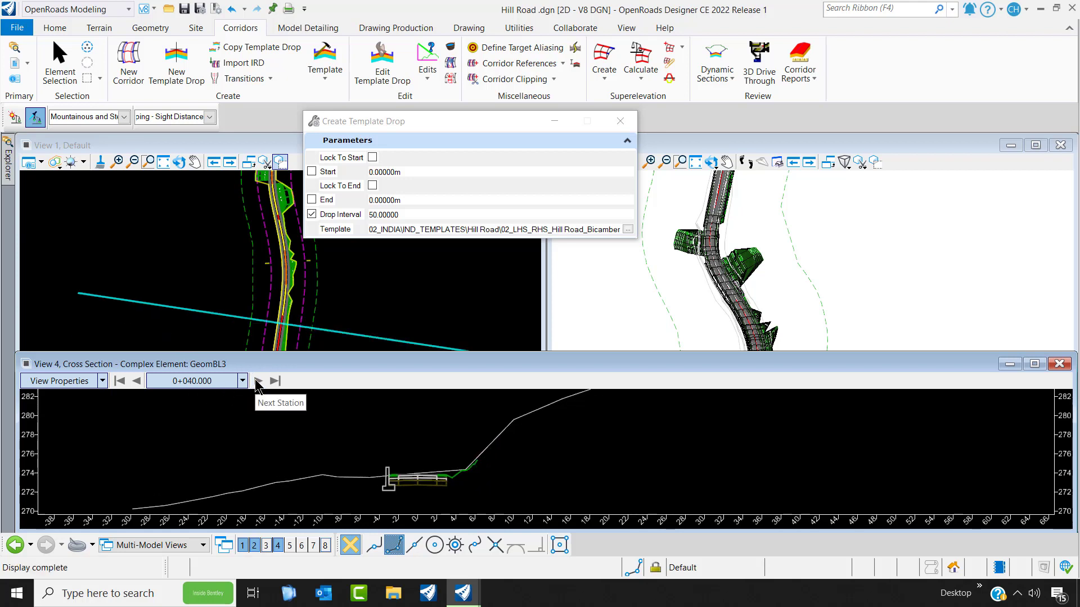
{"action": "left_click", "coordinate": [258, 381]}
{"action": "left_click", "coordinate": [258, 382]}
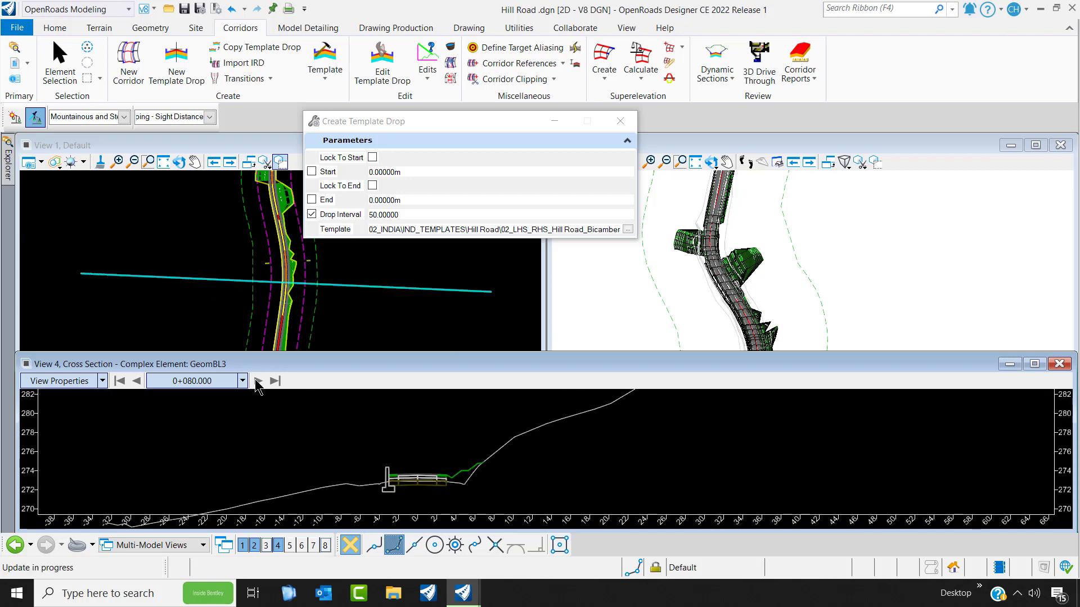
{"action": "left_click", "coordinate": [257, 382]}
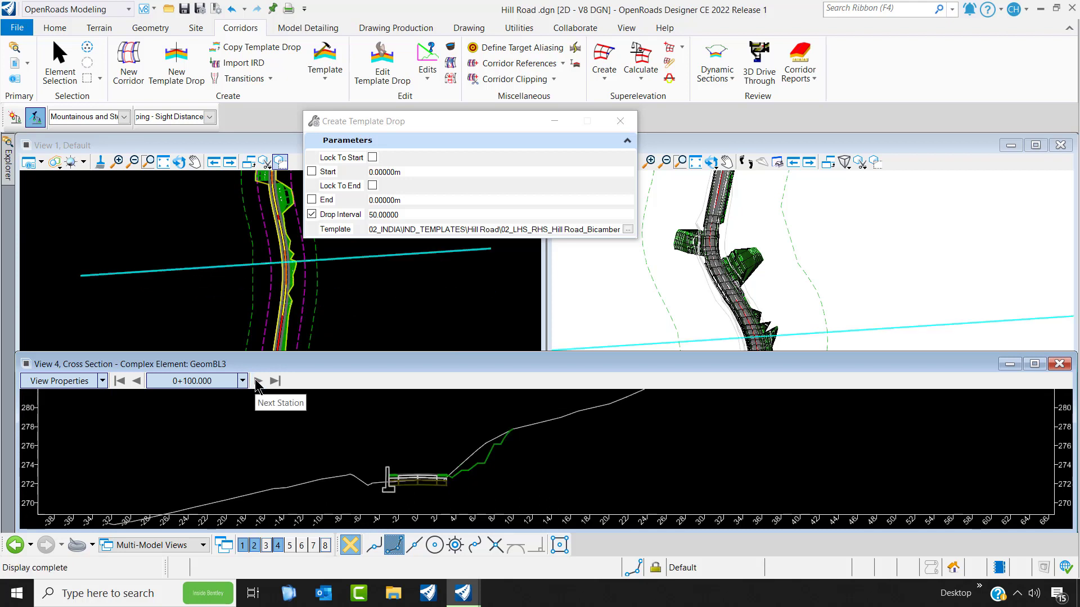
{"action": "left_click", "coordinate": [257, 382]}
{"action": "left_click", "coordinate": [258, 382]}
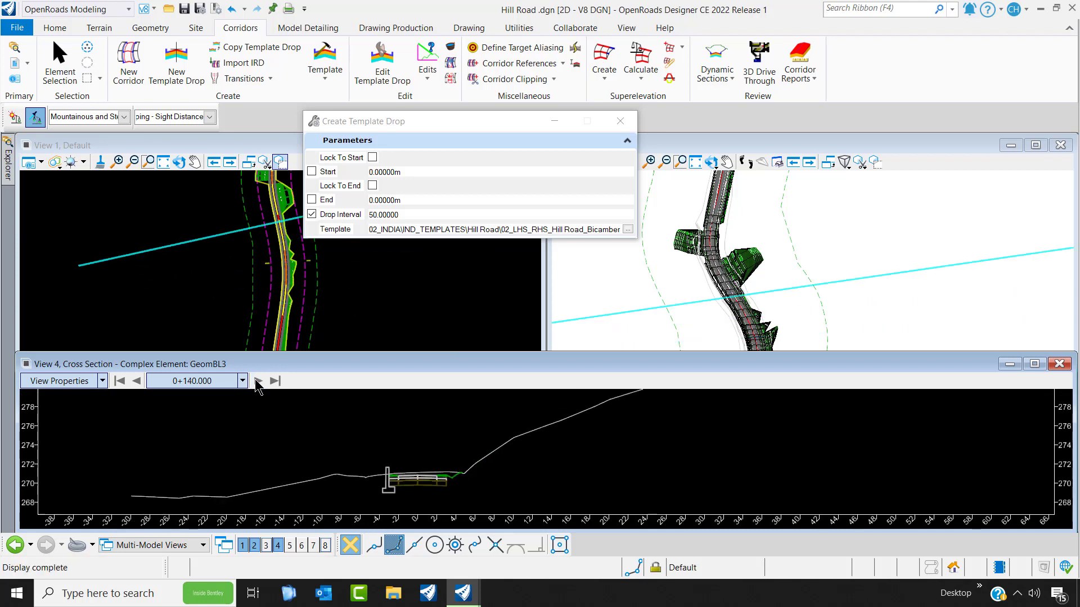
{"action": "left_click", "coordinate": [258, 382]}
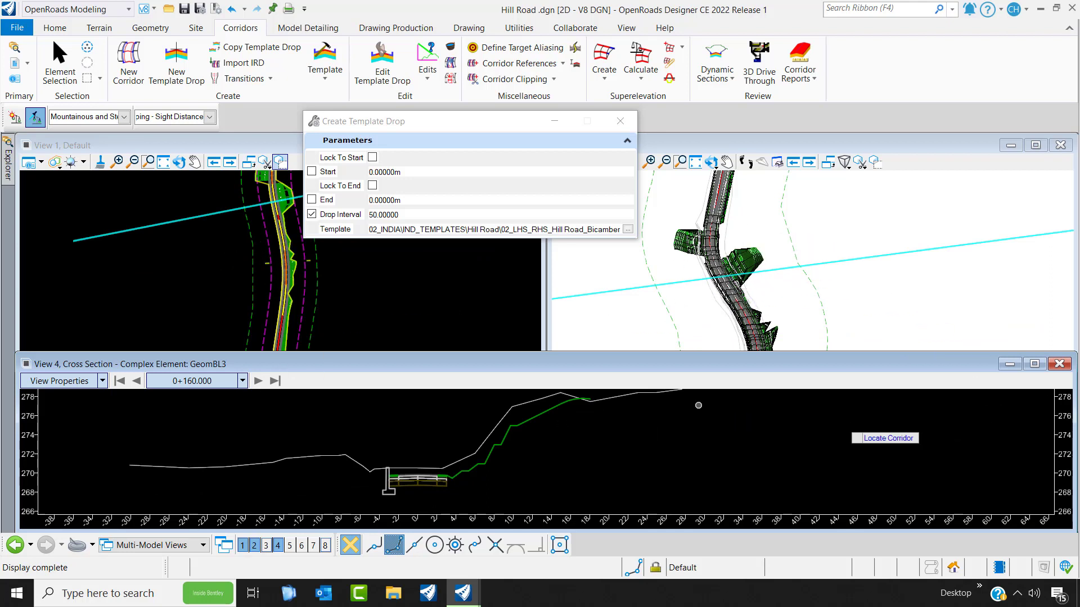
Step: Move the template drop dialog clear of the views and examine the cross sections from 0+180.000 to 0+320.000, rechecking 0+300.000
{"action": "left_click_drag", "start_coordinate": [419, 115], "coordinate": [416, 22]}
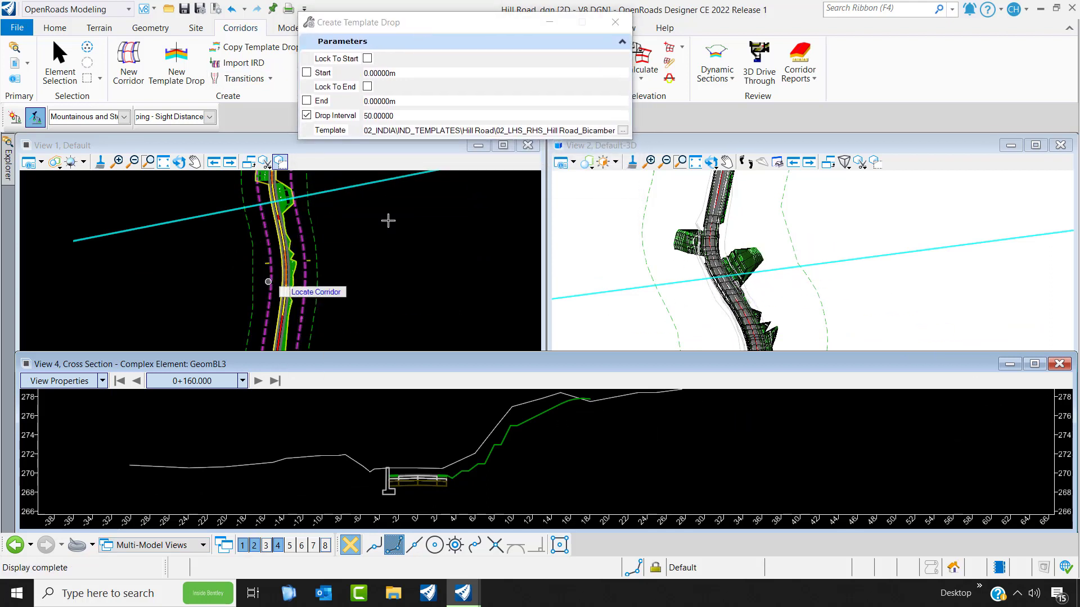
{"action": "left_click", "coordinate": [258, 381]}
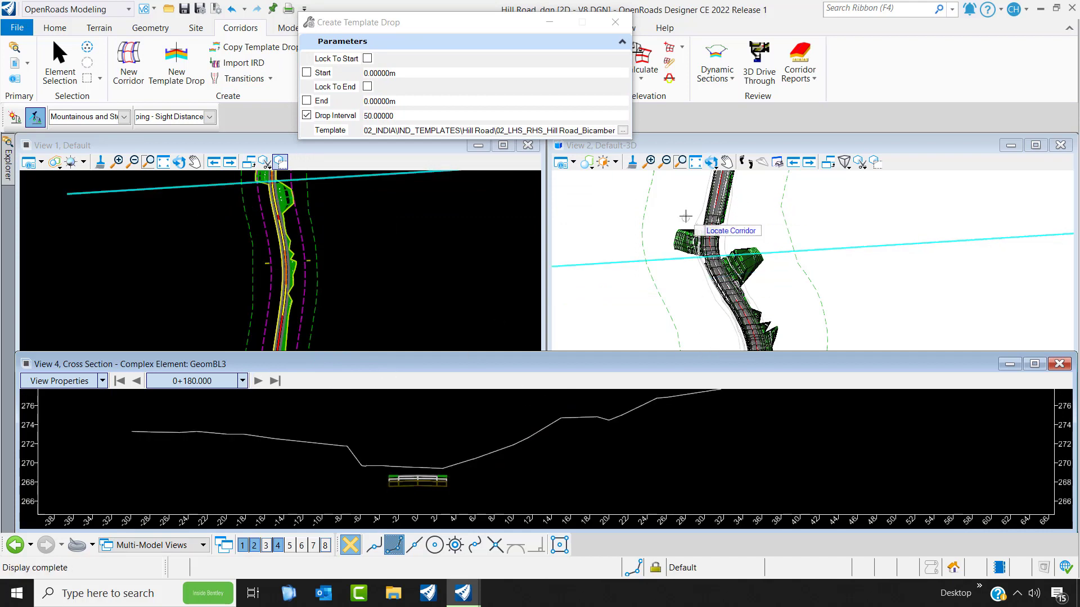
{"action": "left_click", "coordinate": [258, 381]}
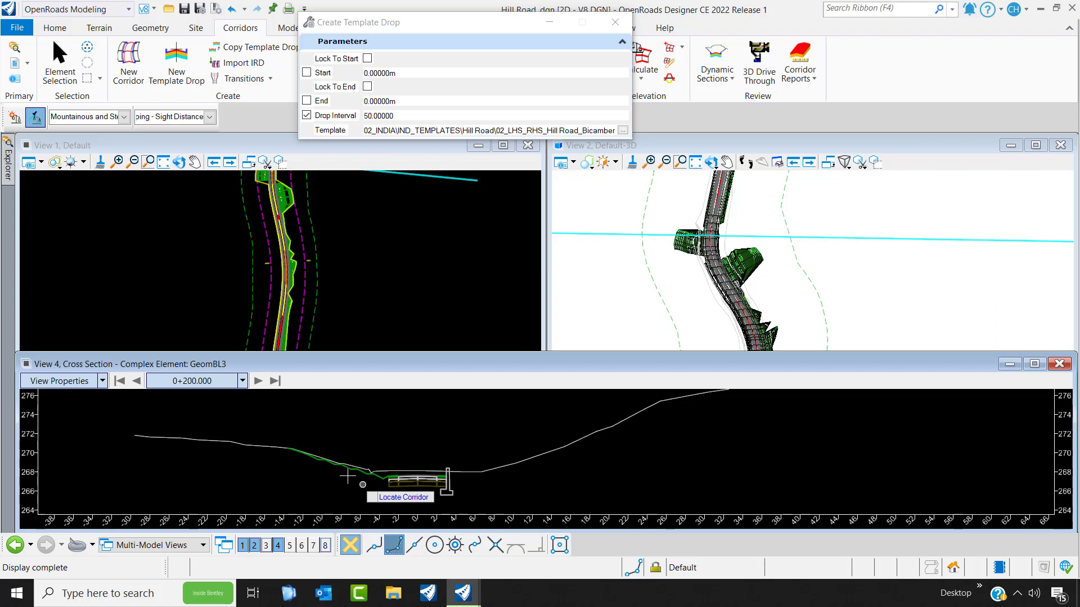
{"action": "left_click", "coordinate": [259, 381]}
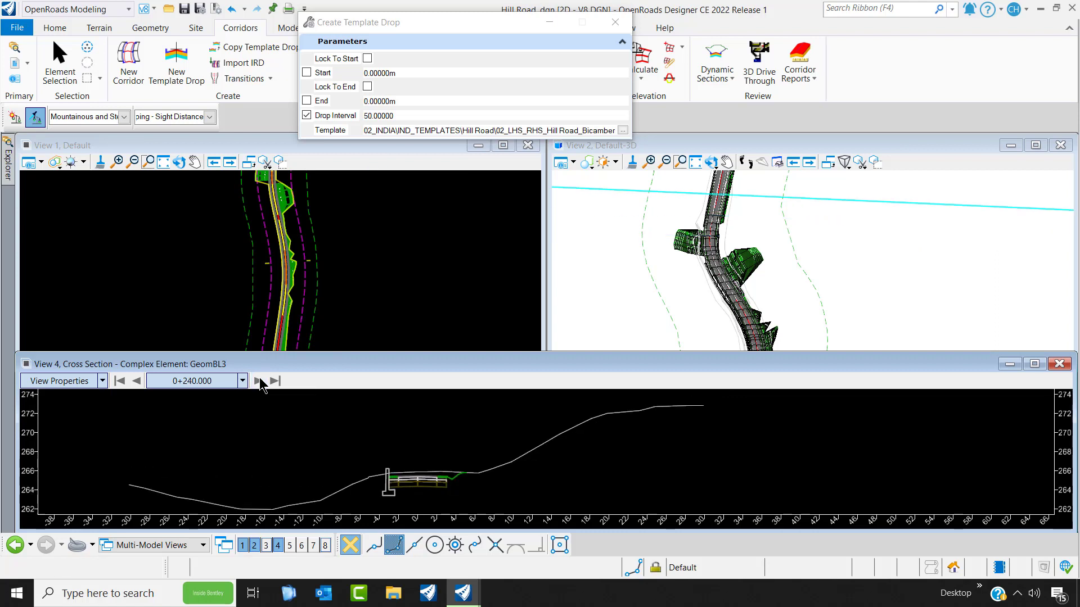
{"action": "left_click", "coordinate": [259, 381]}
{"action": "left_click", "coordinate": [259, 381]}
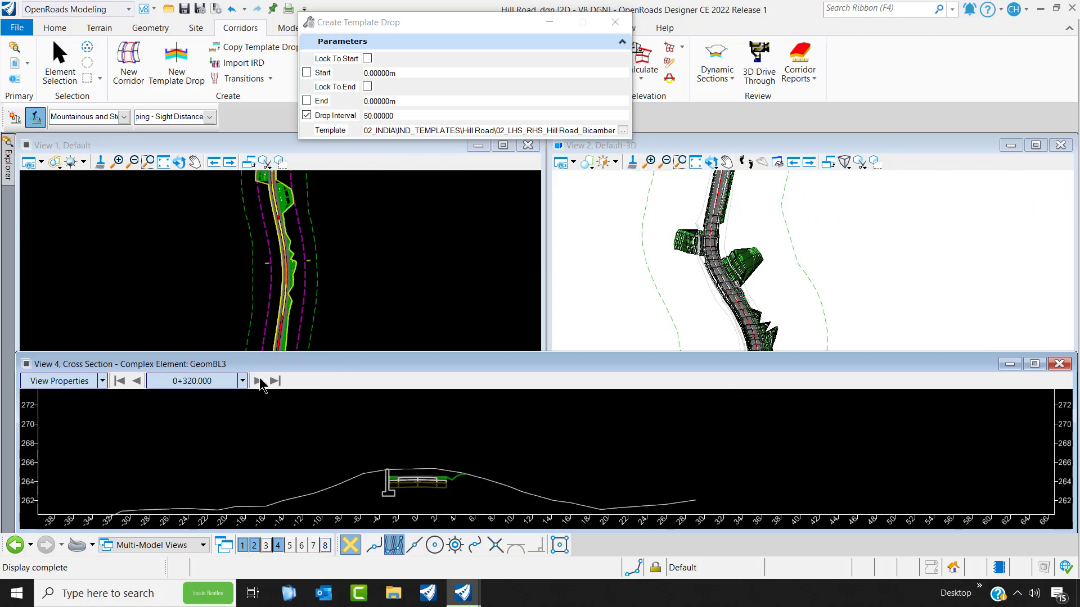
{"action": "left_click", "coordinate": [137, 382]}
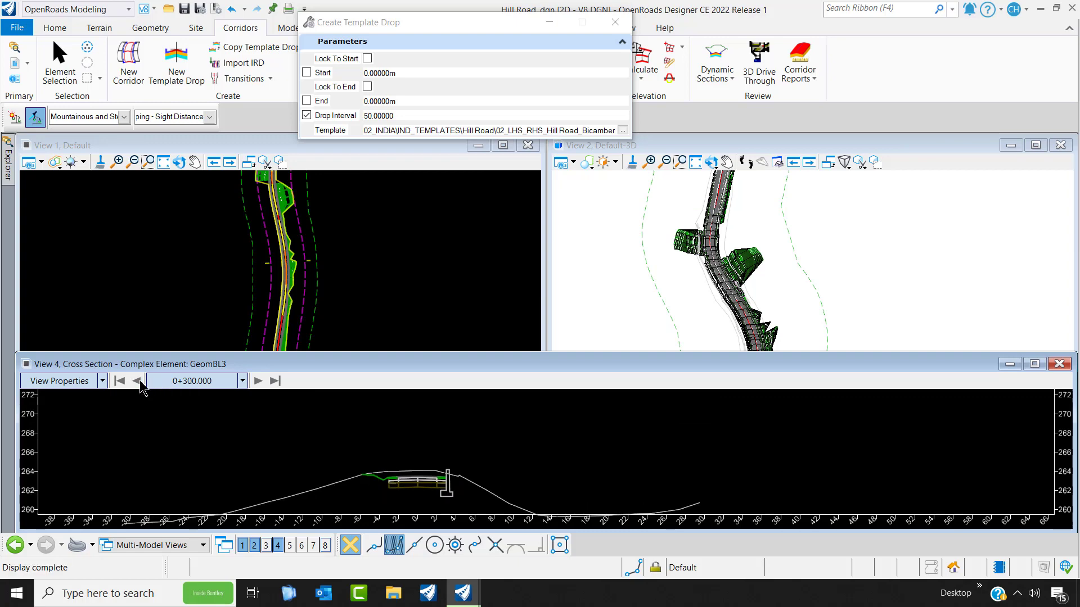
{"action": "left_click", "coordinate": [258, 381]}
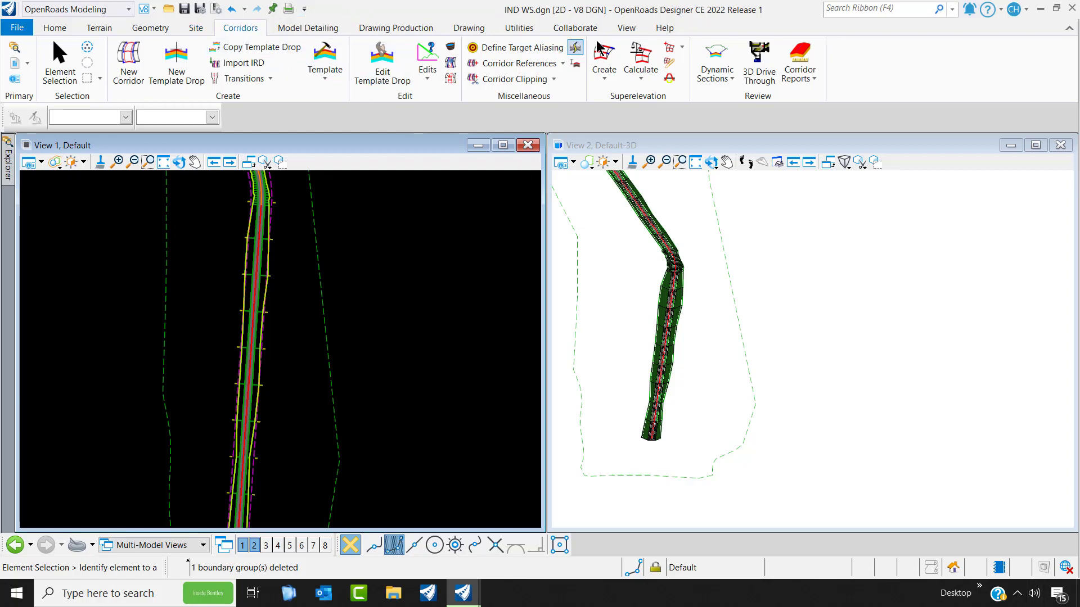
{"action": "left_click", "coordinate": [641, 72]}
{"action": "left_click", "coordinate": [655, 100]}
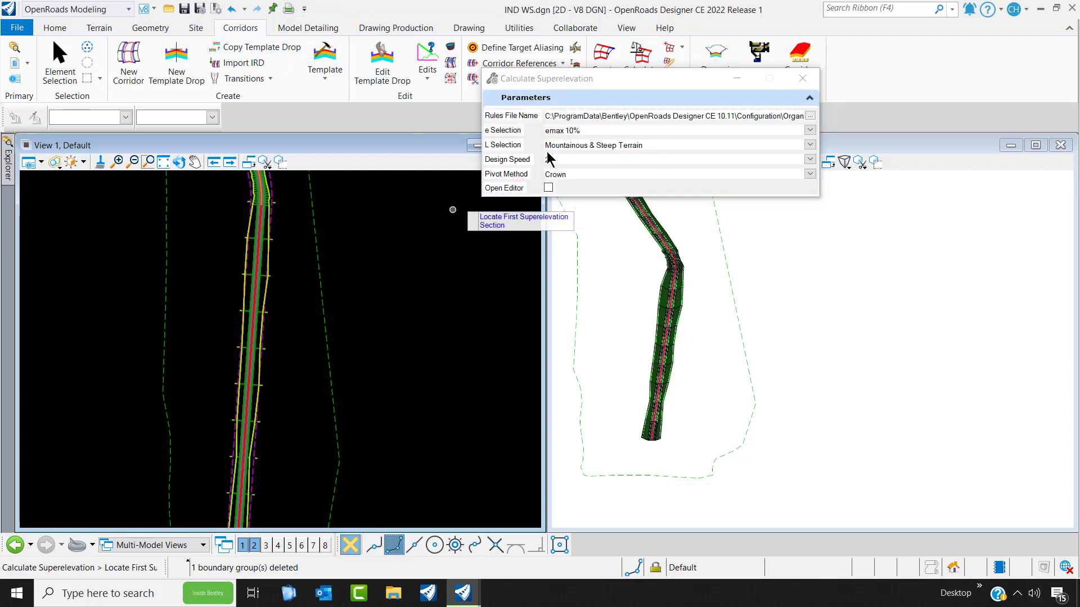
{"action": "left_click", "coordinate": [803, 78]}
Step: Open India_Metric.xml from the India Standards Superelevation folder in the superelevation rules file editor
{"action": "left_click", "coordinate": [643, 72]}
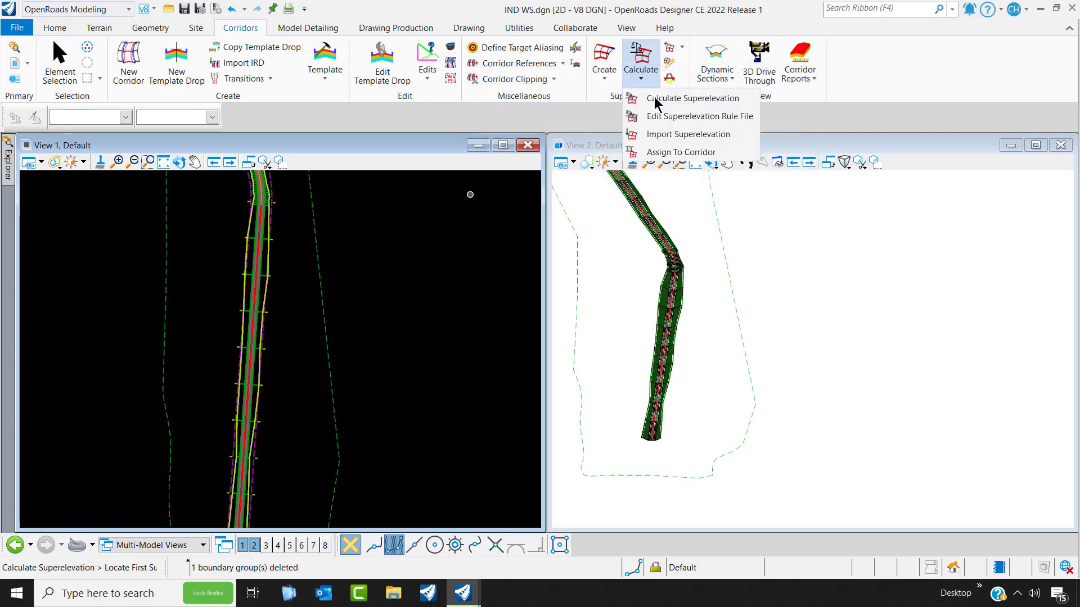
{"action": "left_click", "coordinate": [680, 116]}
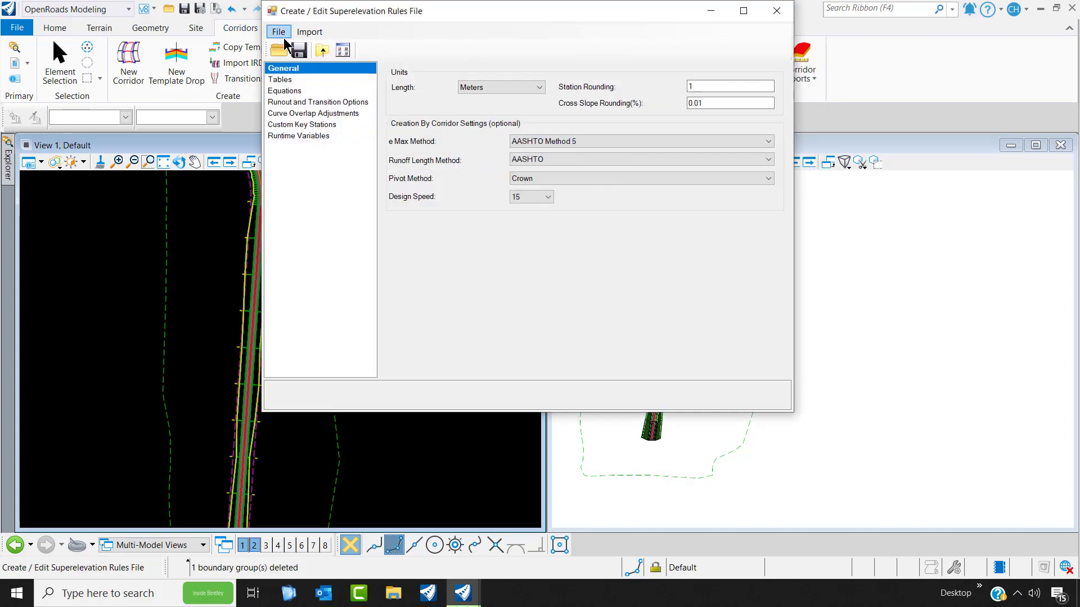
{"action": "left_click", "coordinate": [285, 52]}
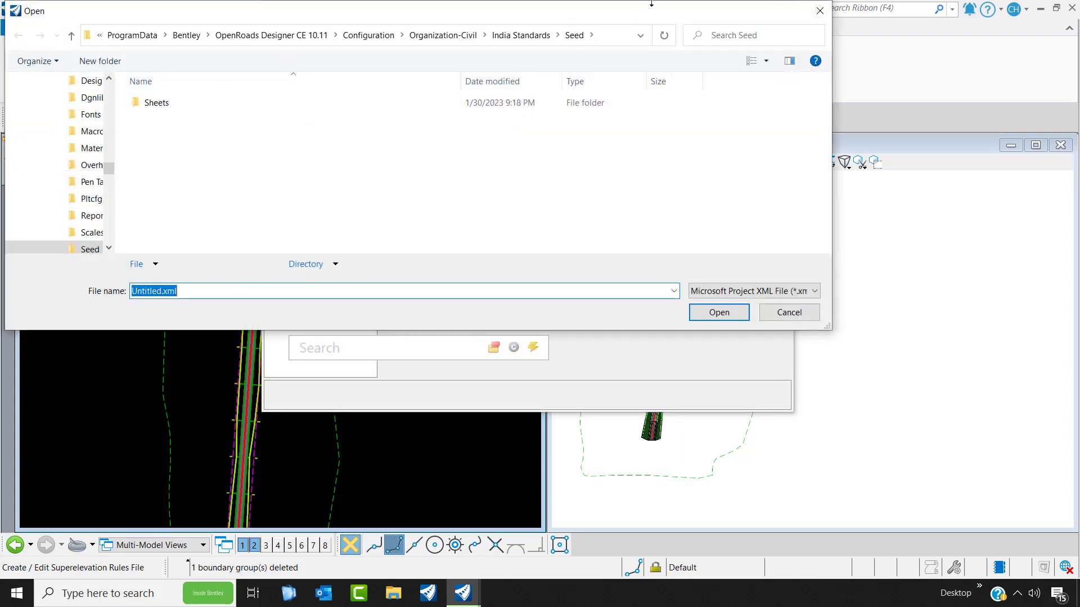
{"action": "left_click", "coordinate": [532, 37]}
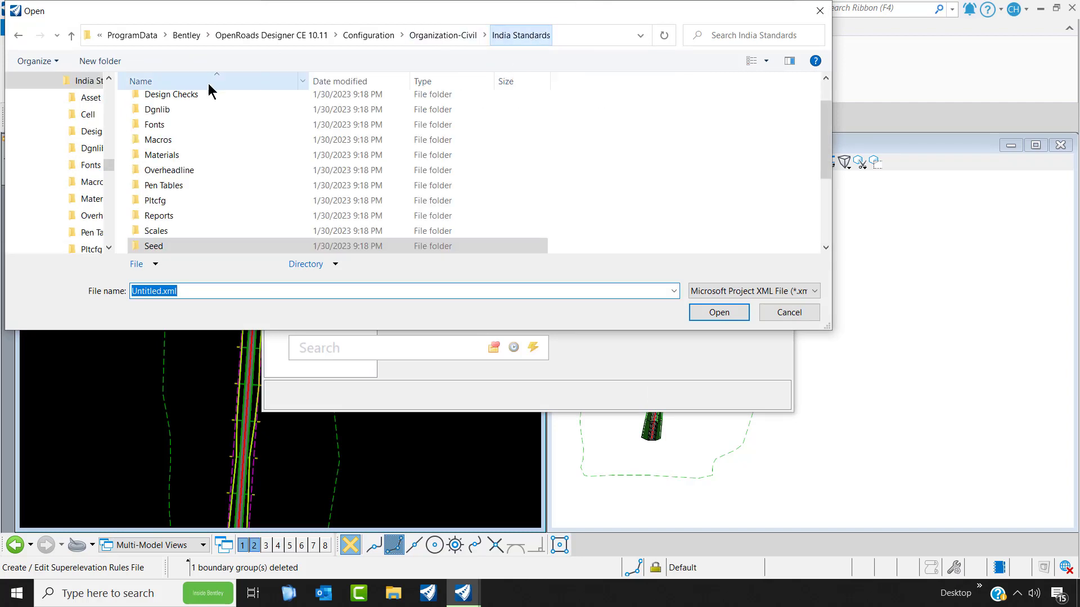
{"action": "scroll", "coordinate": [189, 225], "scroll_direction": "down", "scroll_amount": 2}
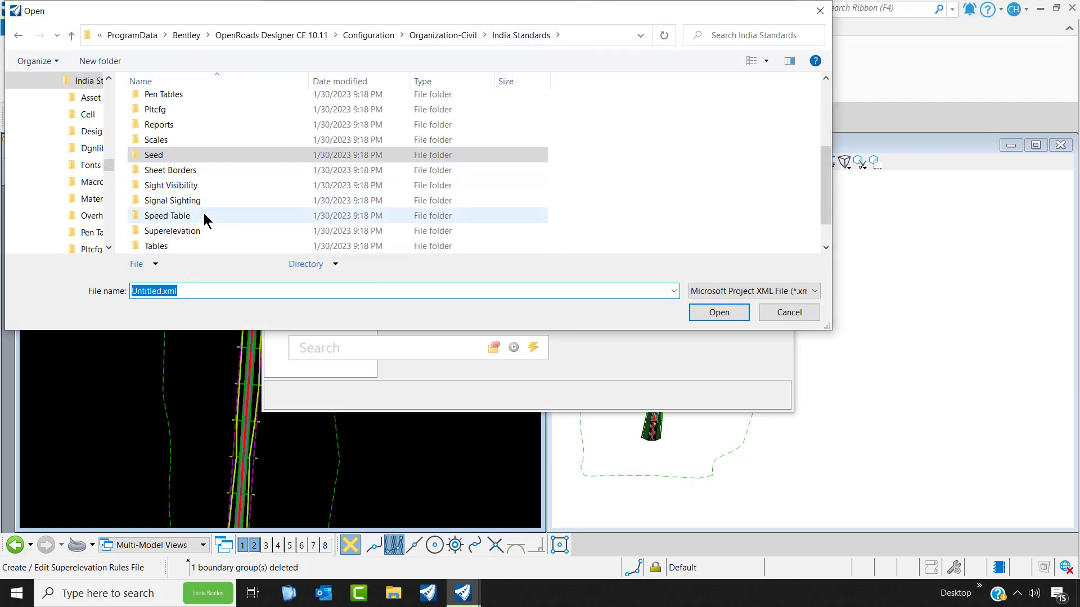
{"action": "left_click", "coordinate": [198, 234]}
{"action": "double_click", "coordinate": [198, 232]}
{"action": "left_click", "coordinate": [191, 117]}
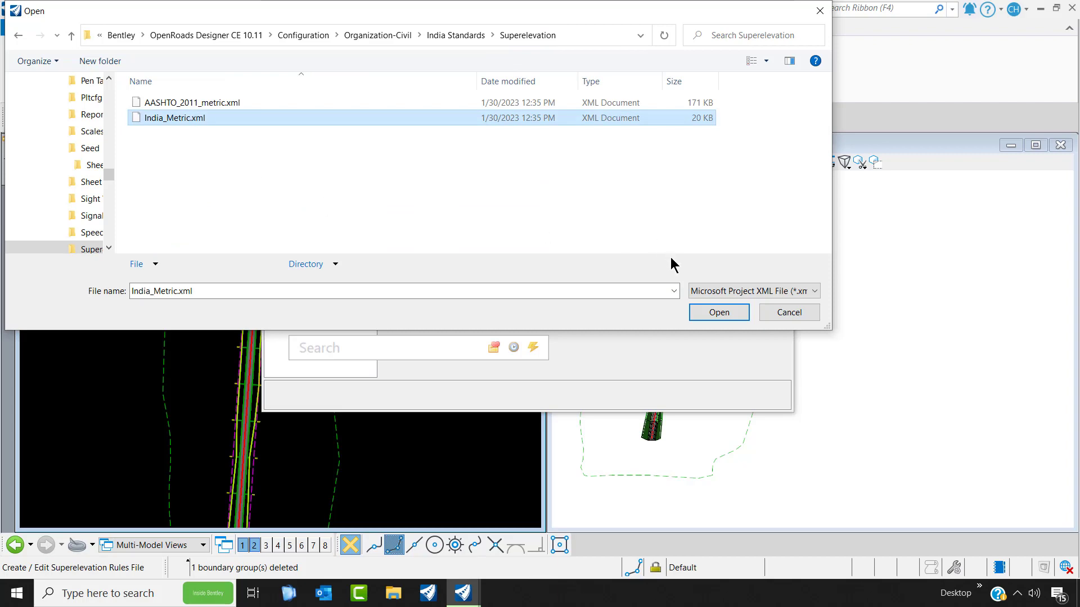
{"action": "left_click", "coordinate": [729, 315]}
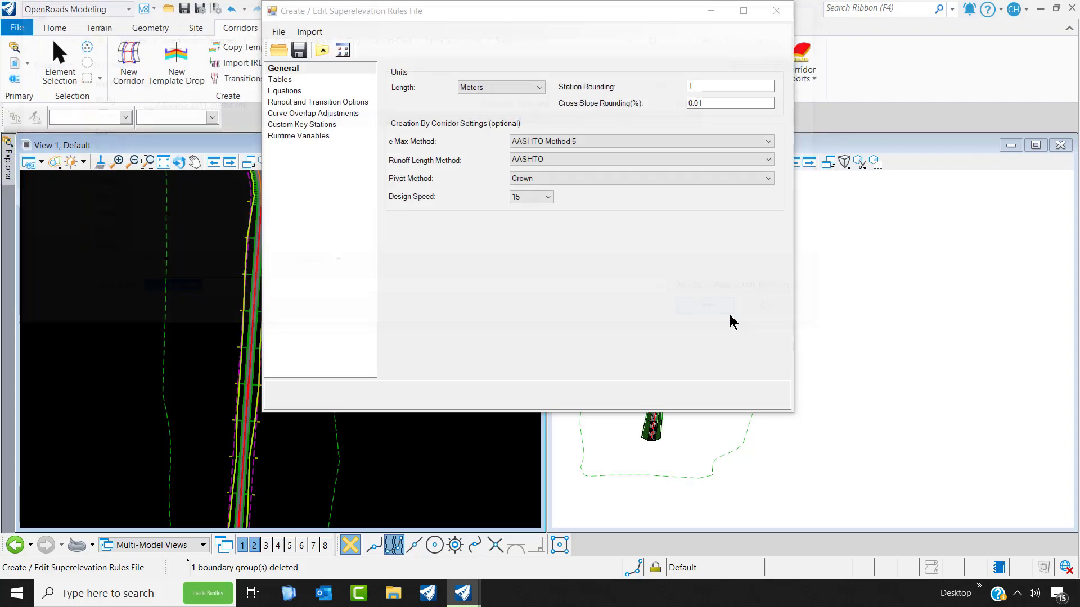
Step: Review the available rate tables and design speeds, and examine the radius and eRate values of emax 7% at design speed 20
{"action": "left_click", "coordinate": [292, 82]}
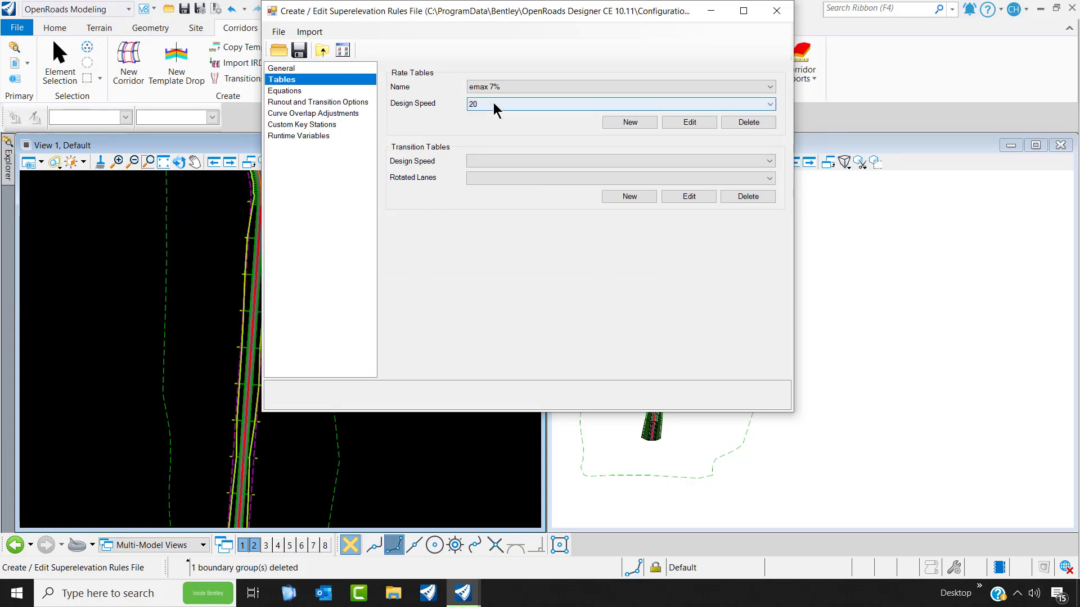
{"action": "left_click", "coordinate": [521, 89]}
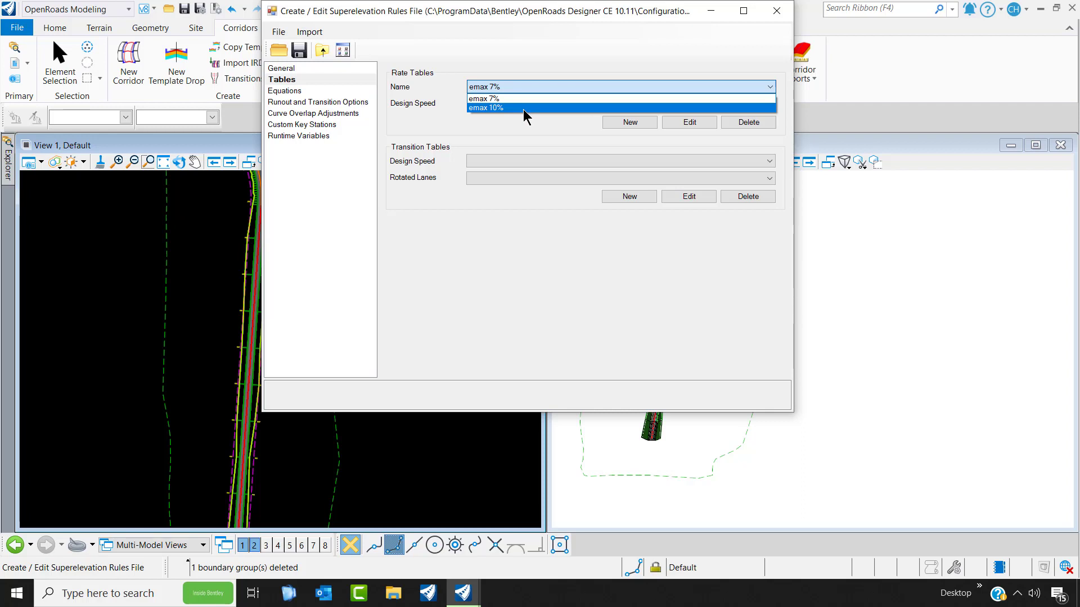
{"action": "left_click", "coordinate": [476, 133]}
{"action": "left_click", "coordinate": [504, 103]}
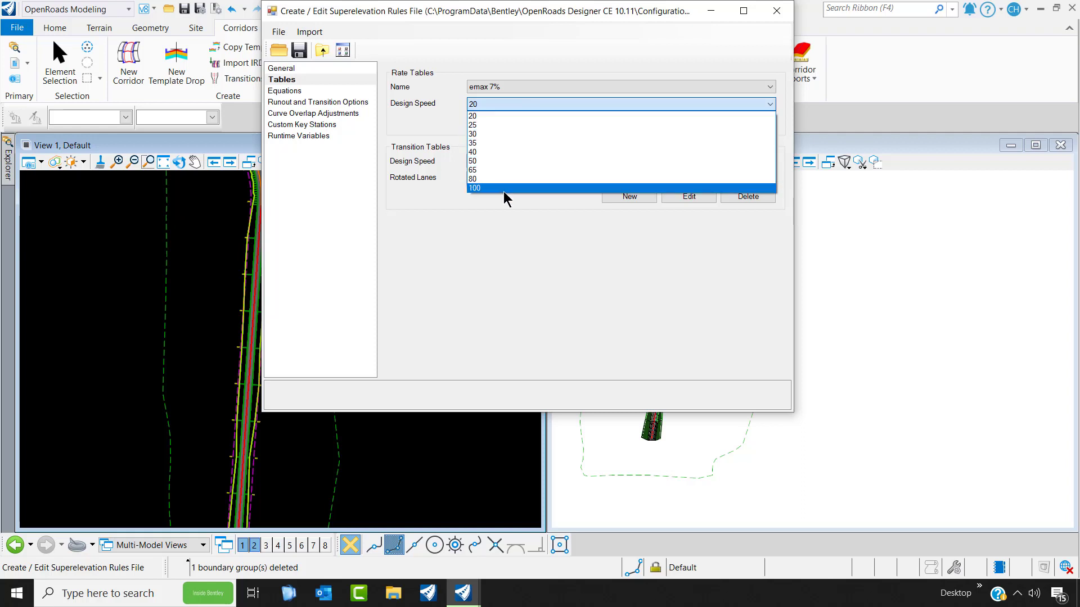
{"action": "left_click", "coordinate": [505, 208]}
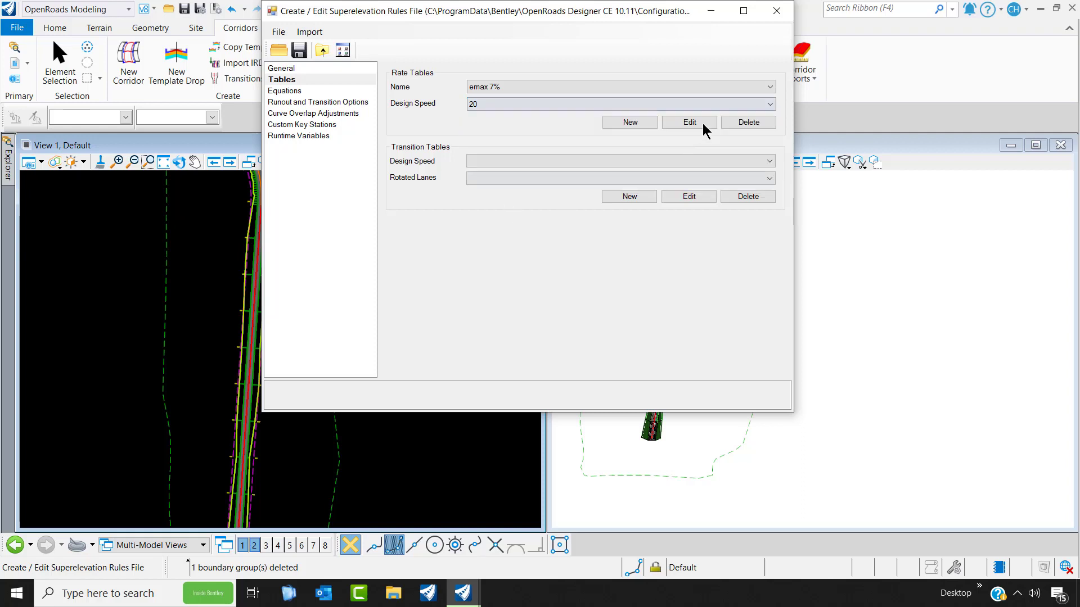
{"action": "left_click", "coordinate": [697, 122]}
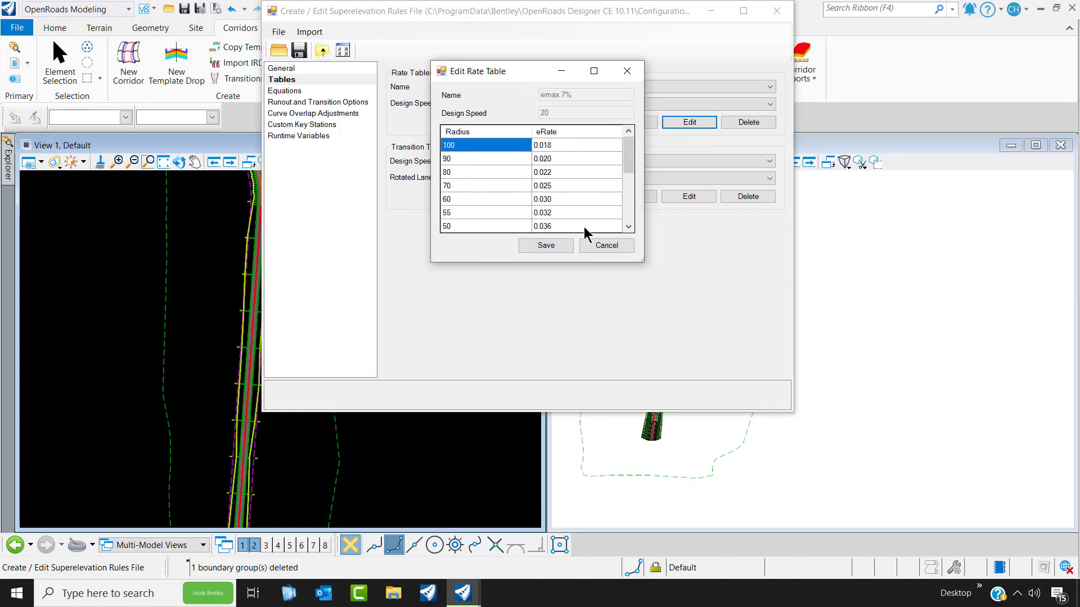
{"action": "left_click", "coordinate": [597, 247]}
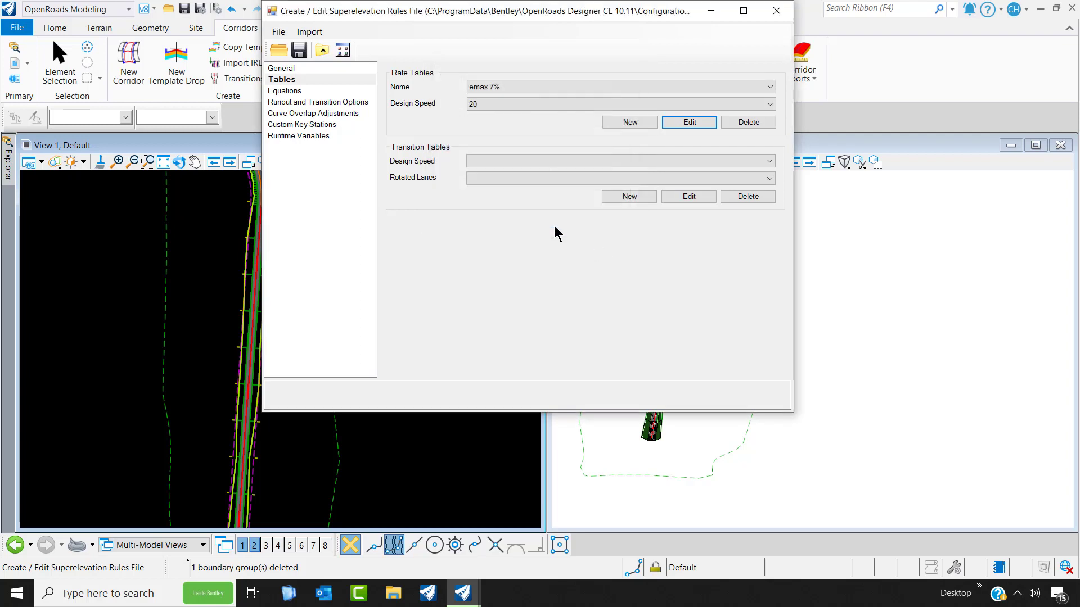
Step: Examine the emax 10% rate table at design speed 30, and close the rules file without saving
{"action": "left_click", "coordinate": [494, 89]}
{"action": "left_click", "coordinate": [497, 108]}
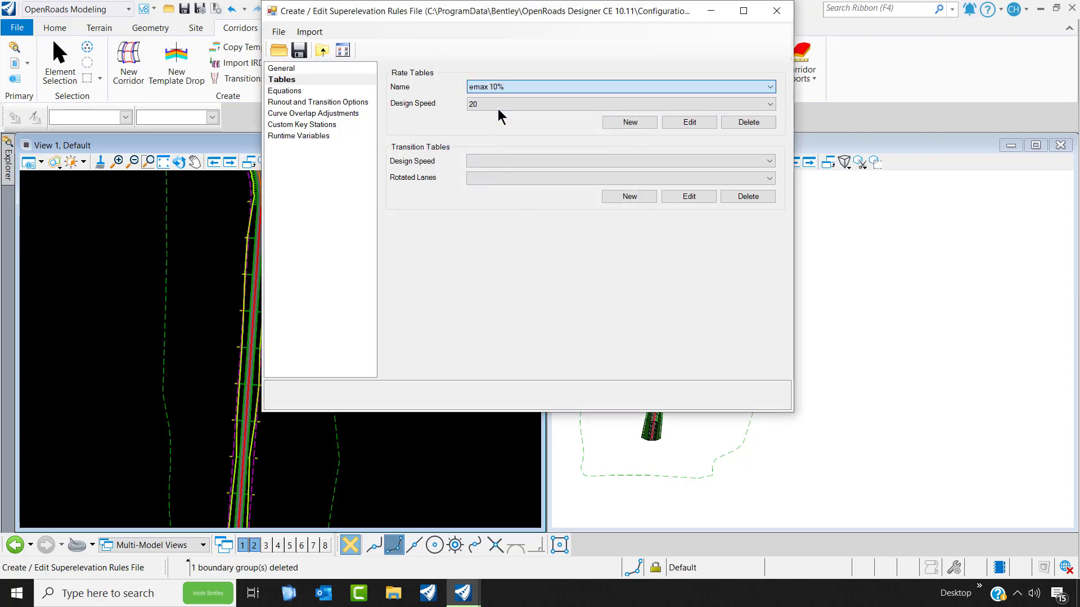
{"action": "left_click", "coordinate": [501, 104]}
{"action": "left_click", "coordinate": [501, 138]}
{"action": "left_click", "coordinate": [683, 124]}
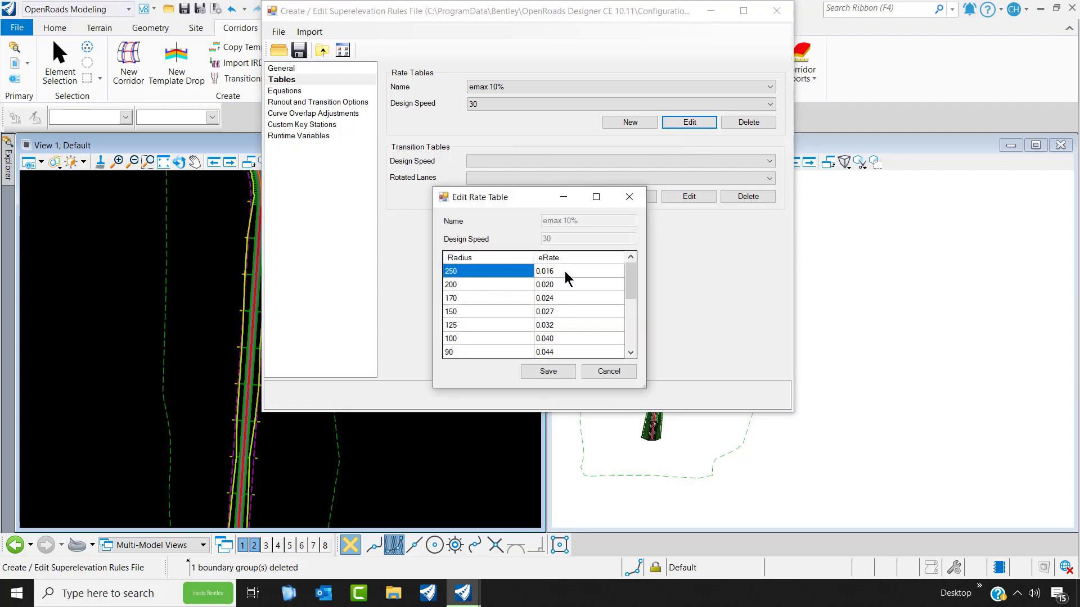
{"action": "left_click", "coordinate": [608, 372]}
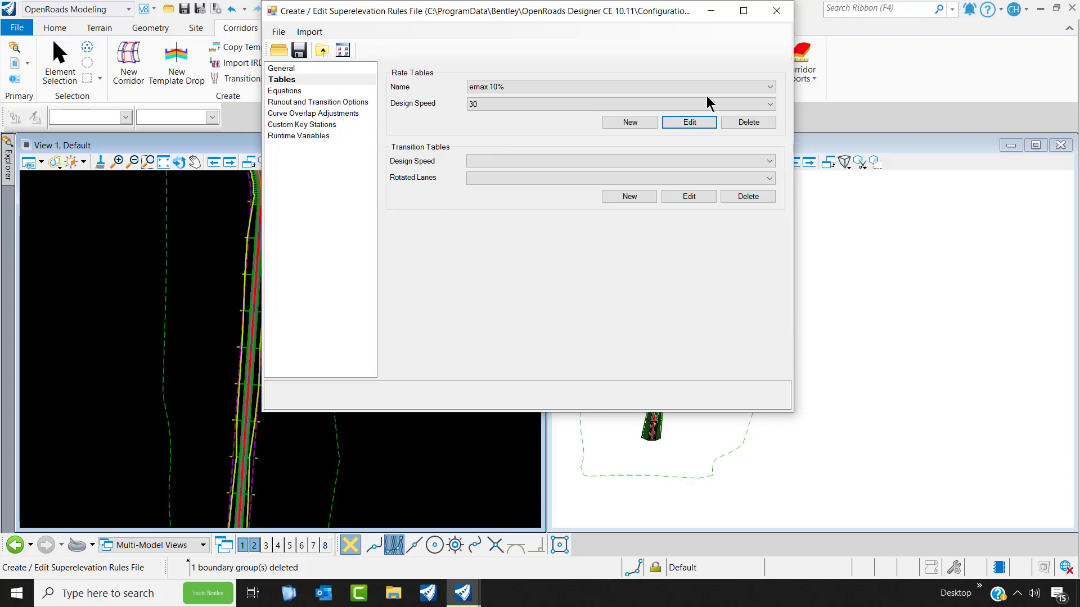
{"action": "left_click", "coordinate": [785, 10]}
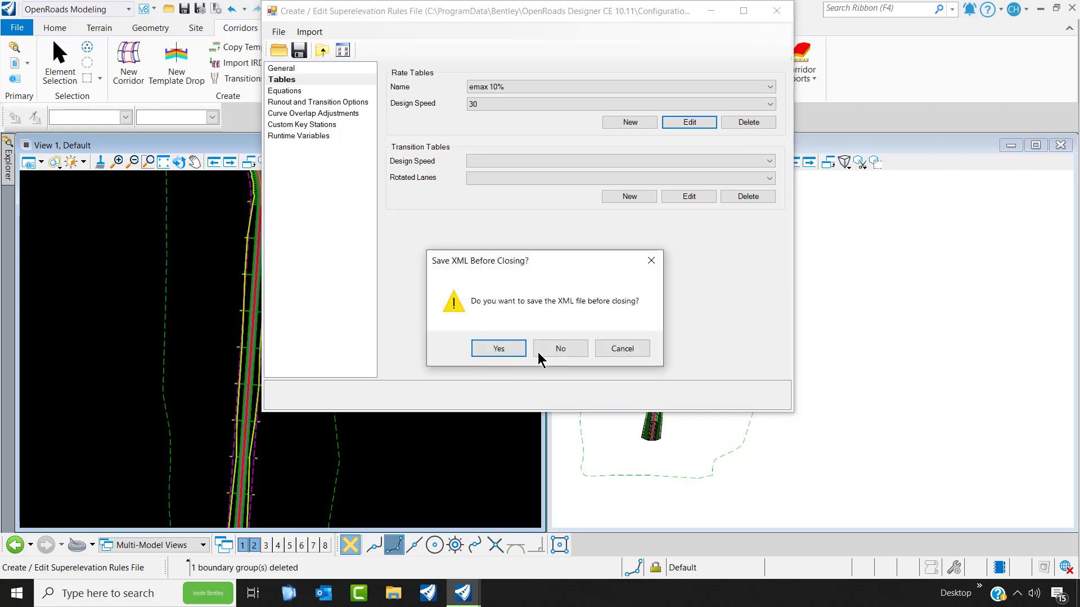
{"action": "left_click", "coordinate": [540, 349]}
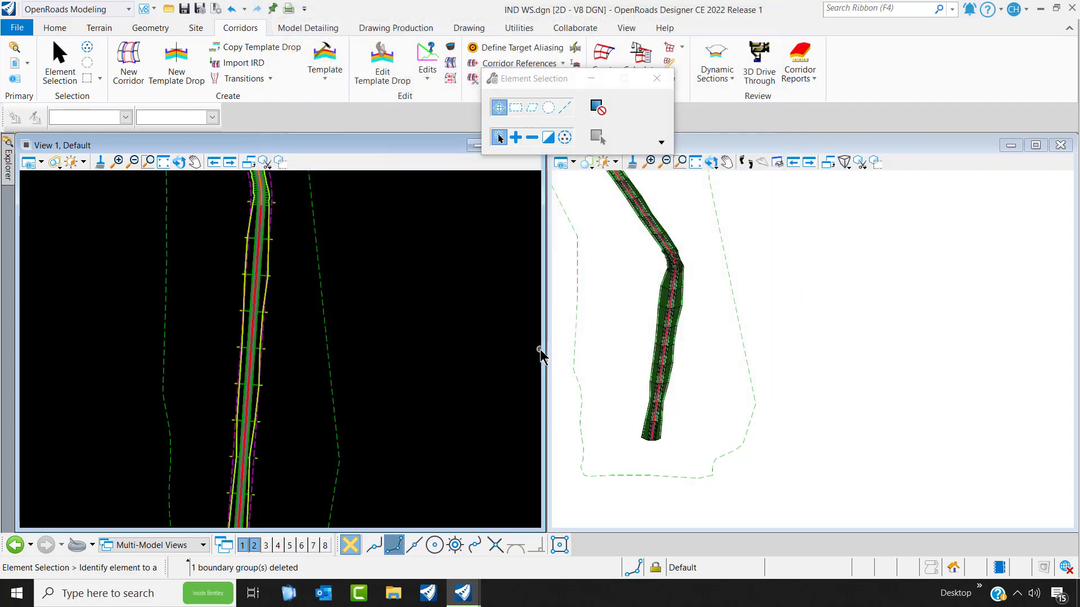
Step: Create superelevation sections on the hill road corridor using India_Metric.xml with emax 7%, Mountainous & Steep Terrain, design speed 35, Crown pivot and 1000 minimum tangent length
{"action": "left_click", "coordinate": [610, 82]}
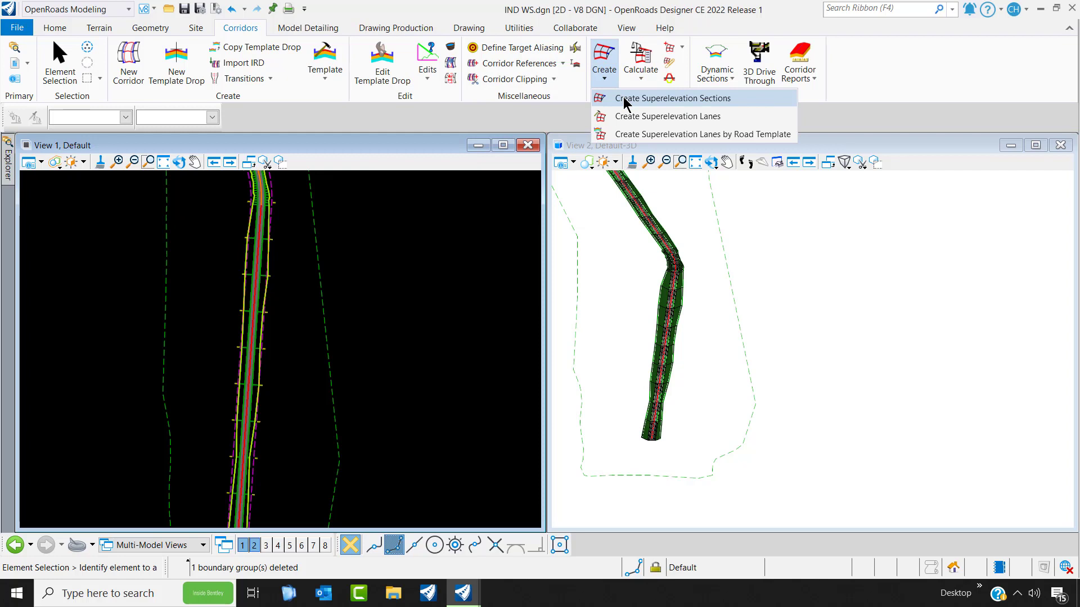
{"action": "left_click", "coordinate": [624, 99]}
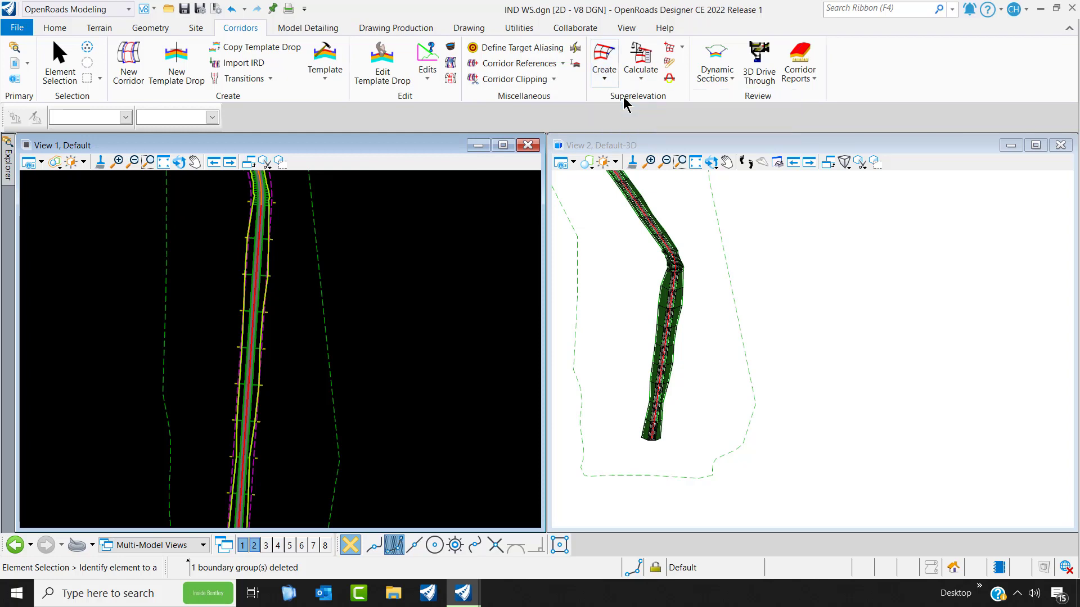
{"action": "left_click", "coordinate": [275, 299]}
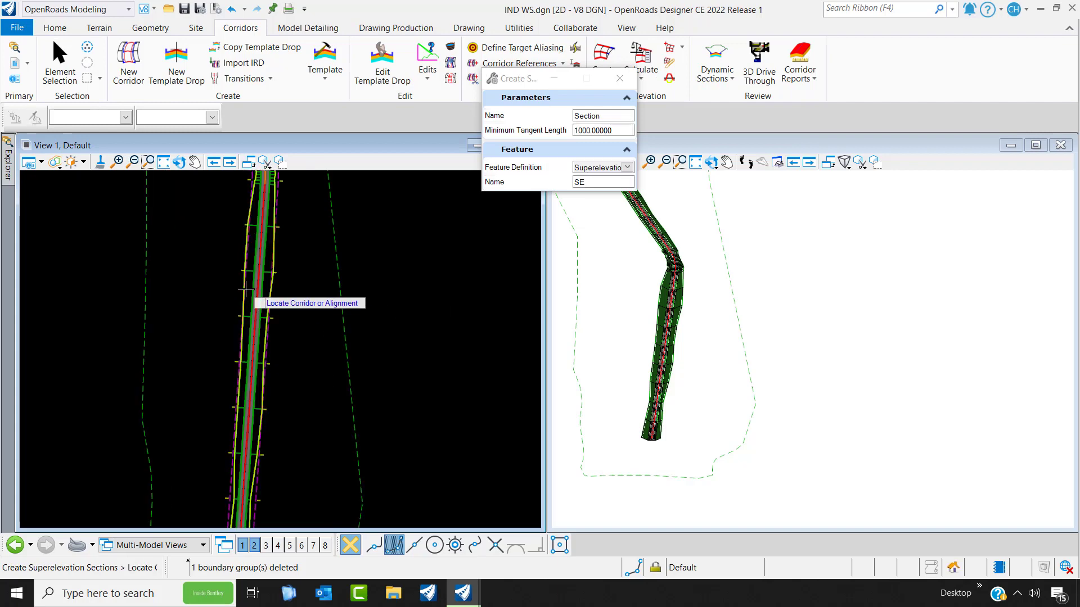
{"action": "left_click", "coordinate": [274, 290]}
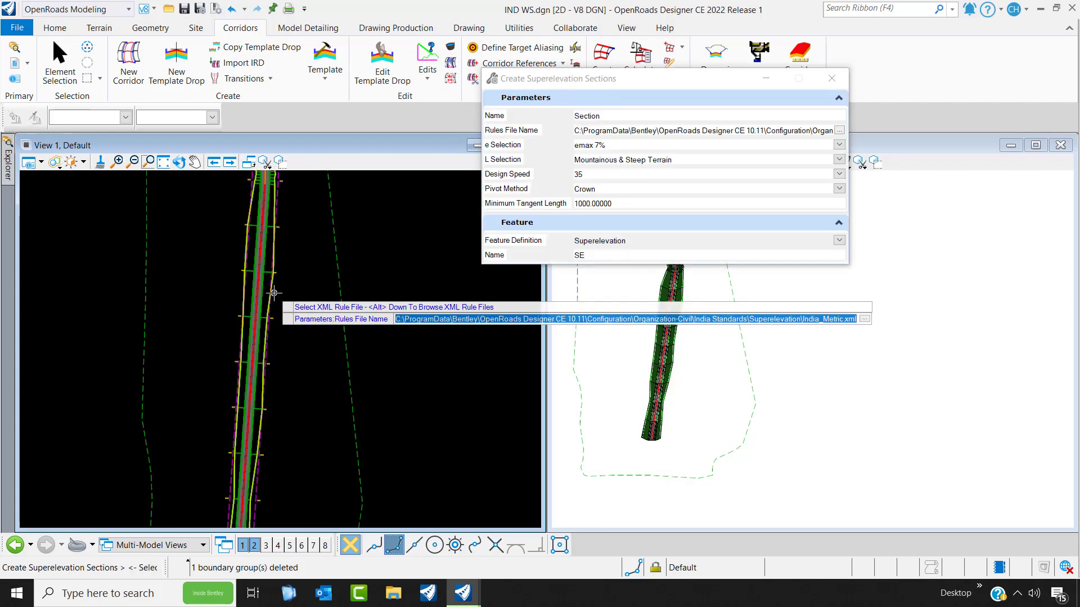
{"action": "key", "text": "alt+Down"}
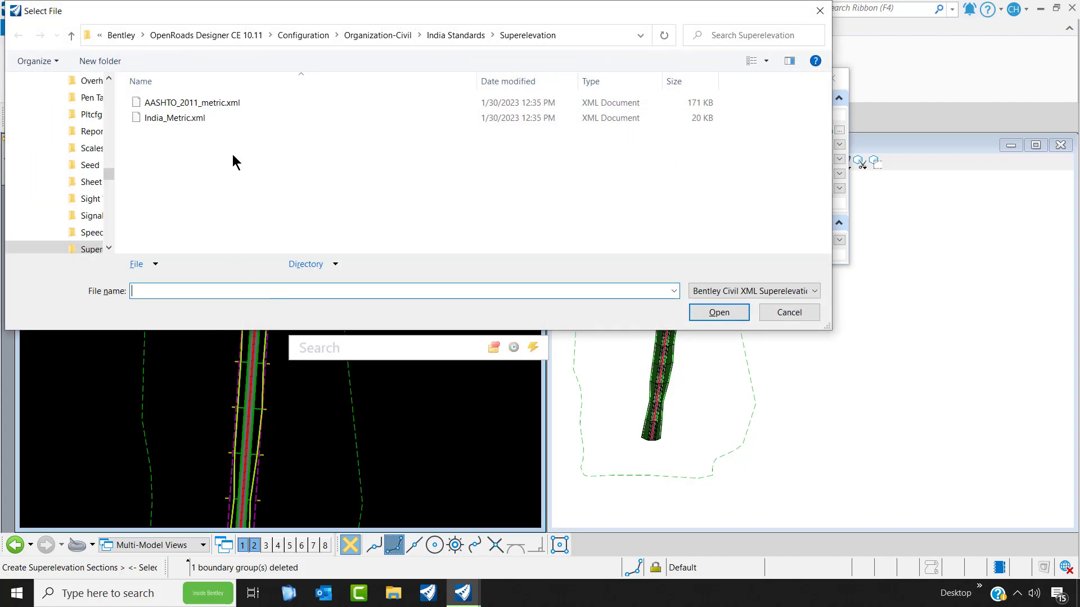
{"action": "left_click", "coordinate": [219, 120]}
{"action": "left_click", "coordinate": [718, 312]}
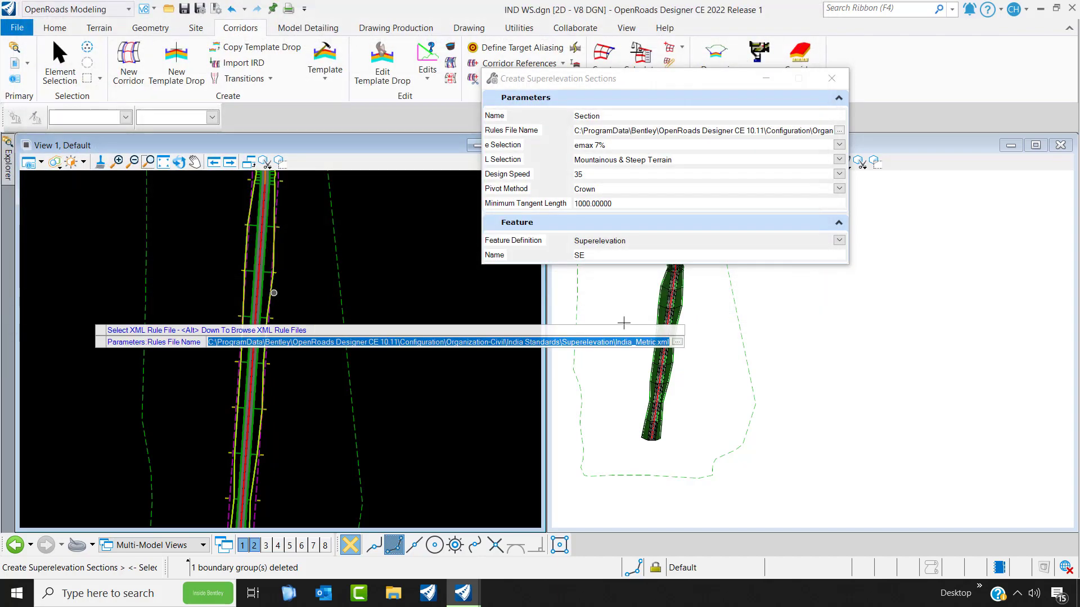
{"action": "left_click", "coordinate": [505, 320]}
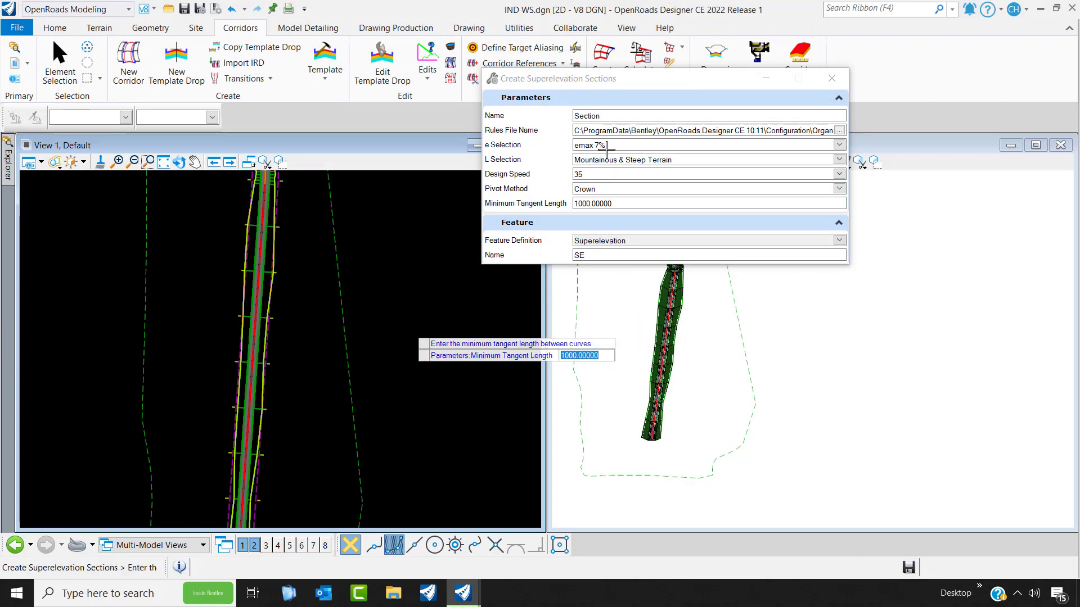
{"action": "key", "text": "Return"}
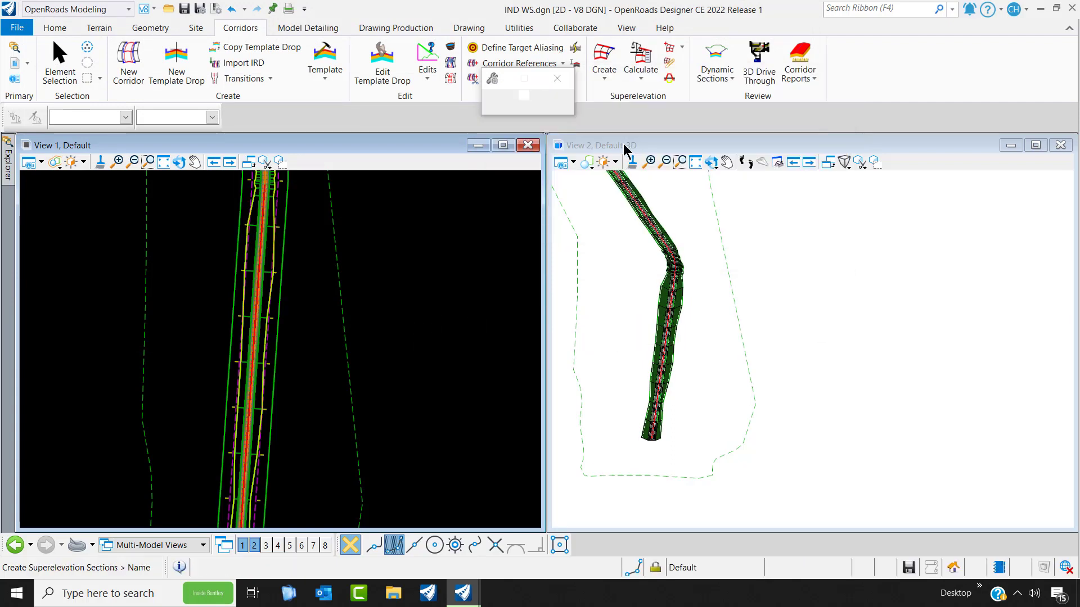
Step: End the section creation, select the left superelevation lane, and examine the coloured lanes along the corridor's curve and straights in plan
{"action": "scroll", "coordinate": [266, 313], "scroll_direction": "down", "scroll_amount": 2}
{"action": "scroll", "coordinate": [247, 270], "scroll_direction": "up", "scroll_amount": 4}
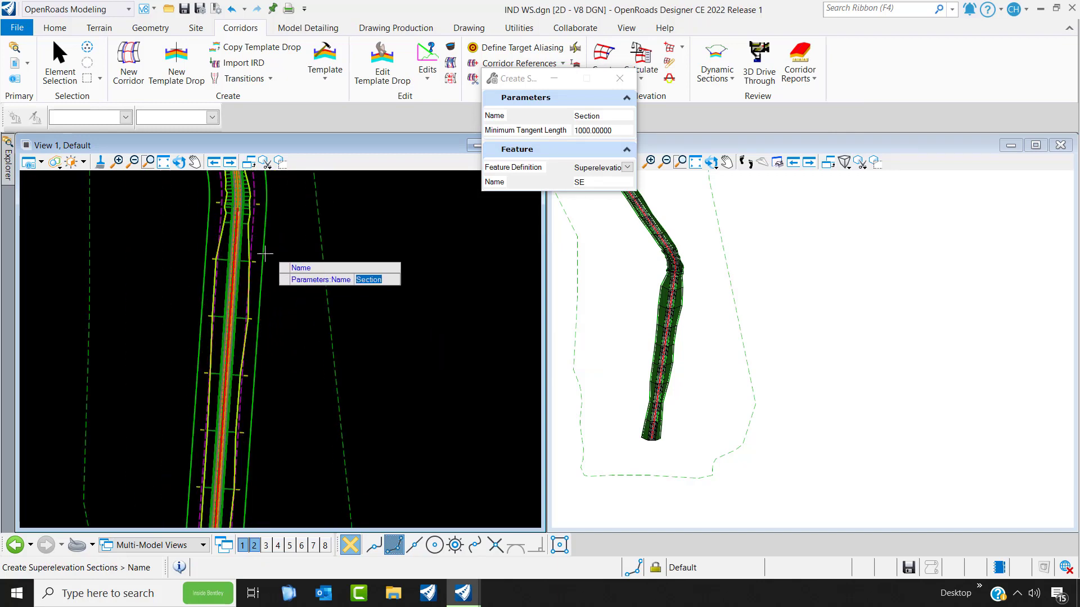
{"action": "middle_click_drag", "start_coordinate": [237, 227], "coordinate": [257, 413]}
{"action": "scroll", "coordinate": [257, 284], "scroll_direction": "up", "scroll_amount": 4}
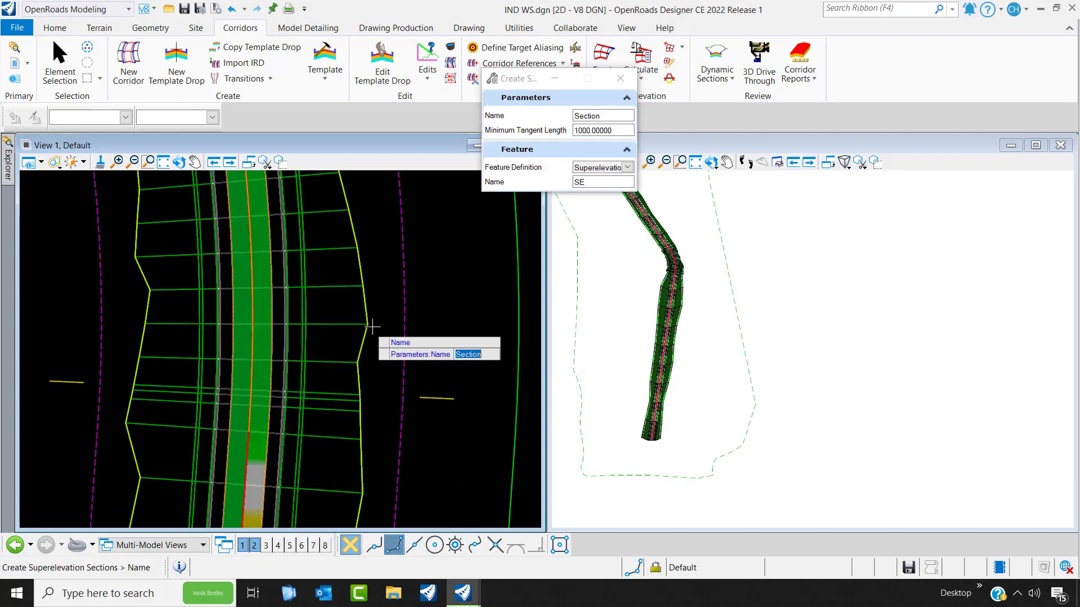
{"action": "key", "text": "Escape"}
{"action": "left_click", "coordinate": [241, 310]}
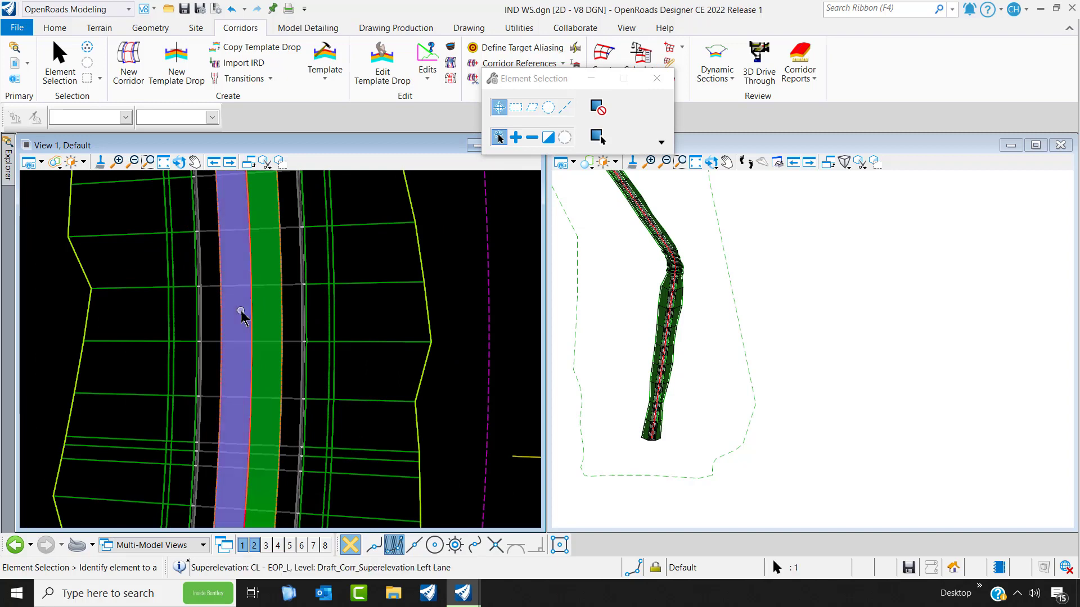
{"action": "scroll", "coordinate": [241, 310], "scroll_direction": "down", "scroll_amount": 5}
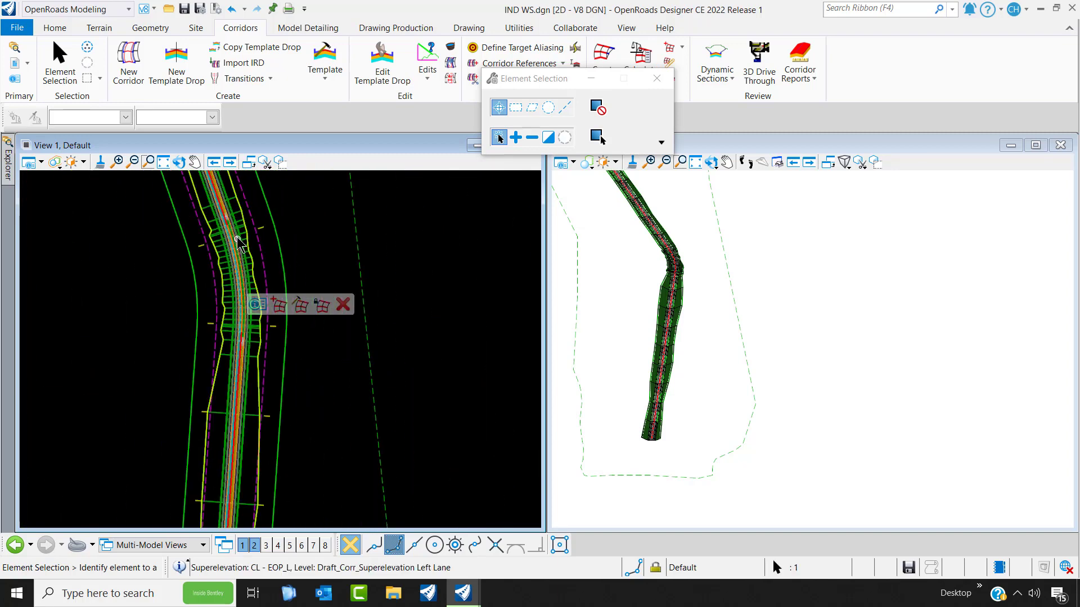
{"action": "scroll", "coordinate": [238, 238], "scroll_direction": "up", "scroll_amount": 5}
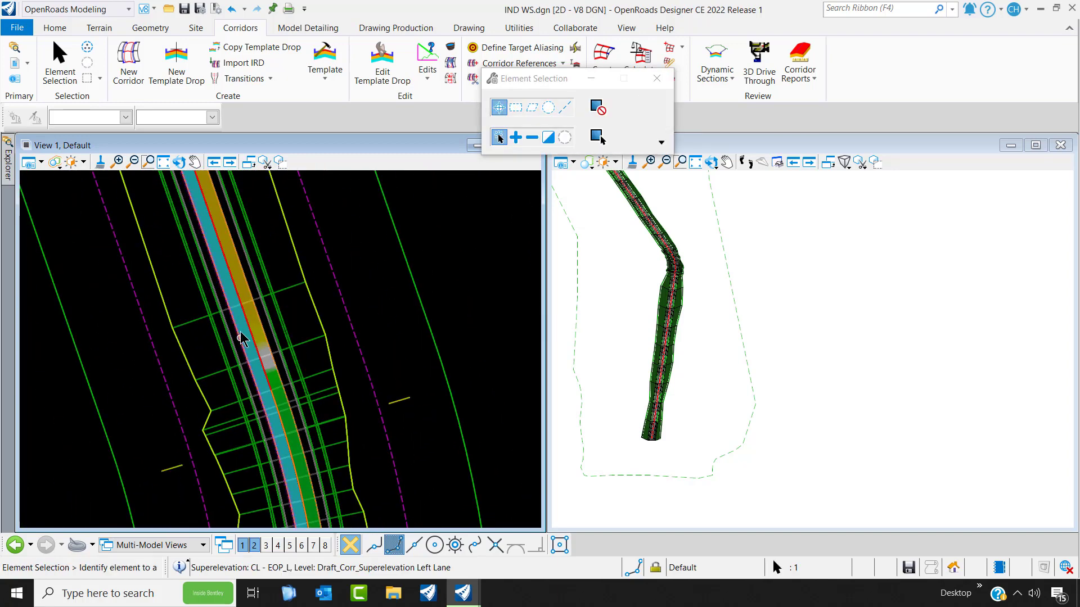
{"action": "scroll", "coordinate": [240, 332], "scroll_direction": "down", "scroll_amount": 5}
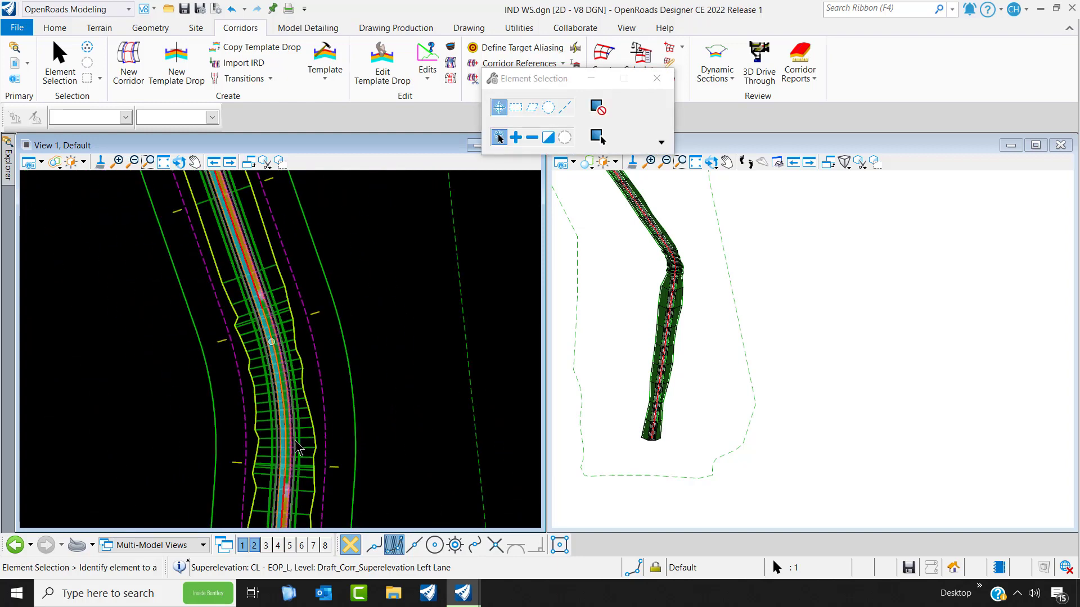
{"action": "scroll", "coordinate": [298, 448], "scroll_direction": "up", "scroll_amount": 5}
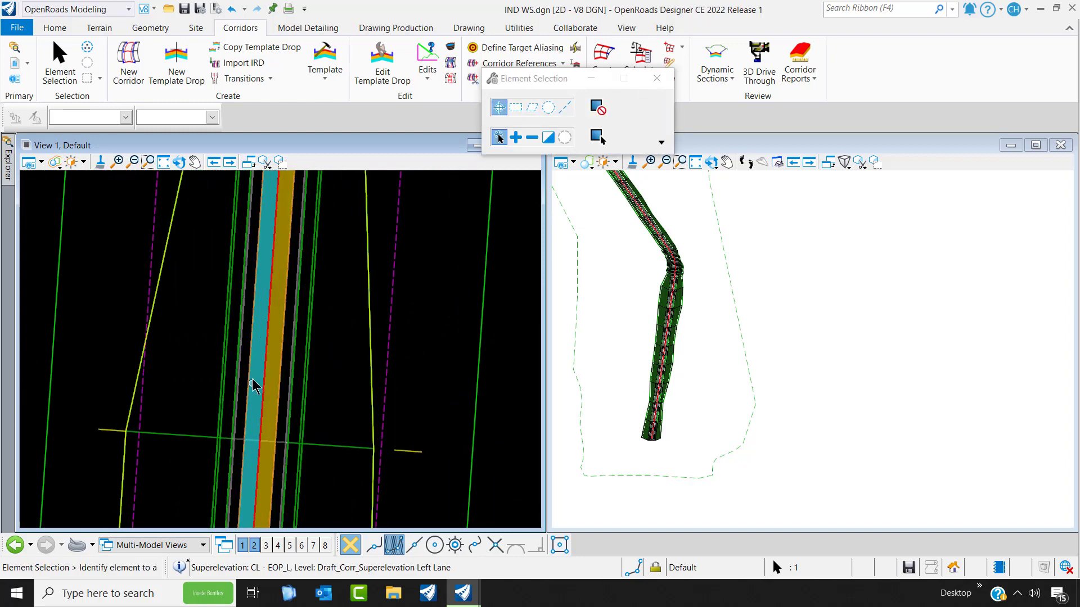
{"action": "mouse_move", "coordinate": [259, 388]}
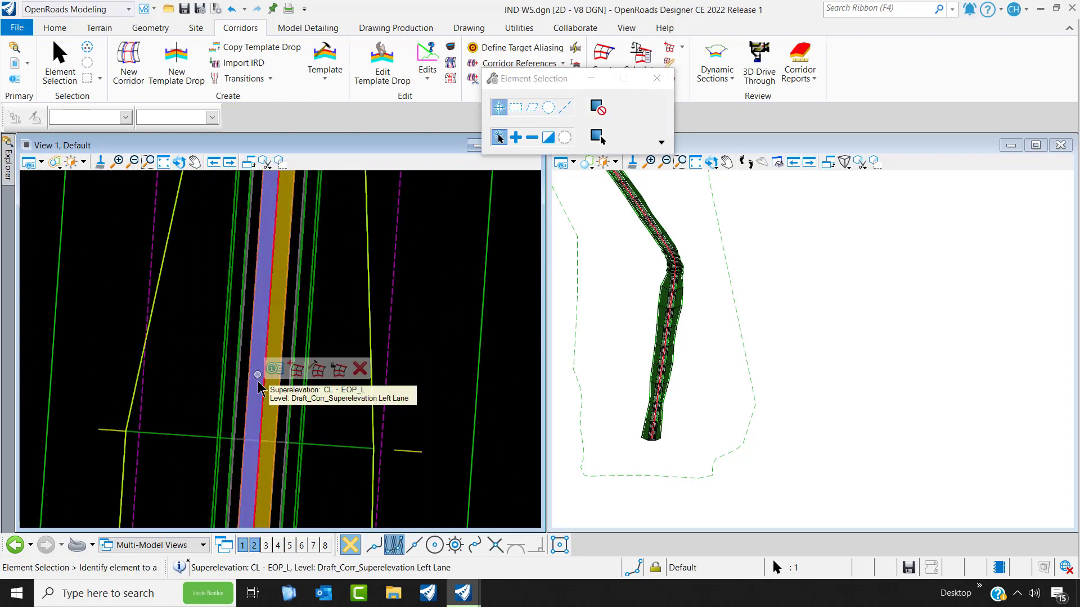
Step: Select the right superelevation lane and examine its full-superelevation station and cross slope near the start of the curve
{"action": "scroll", "coordinate": [263, 423], "scroll_direction": "down", "scroll_amount": 3}
{"action": "scroll", "coordinate": [279, 211], "scroll_direction": "up", "scroll_amount": 3}
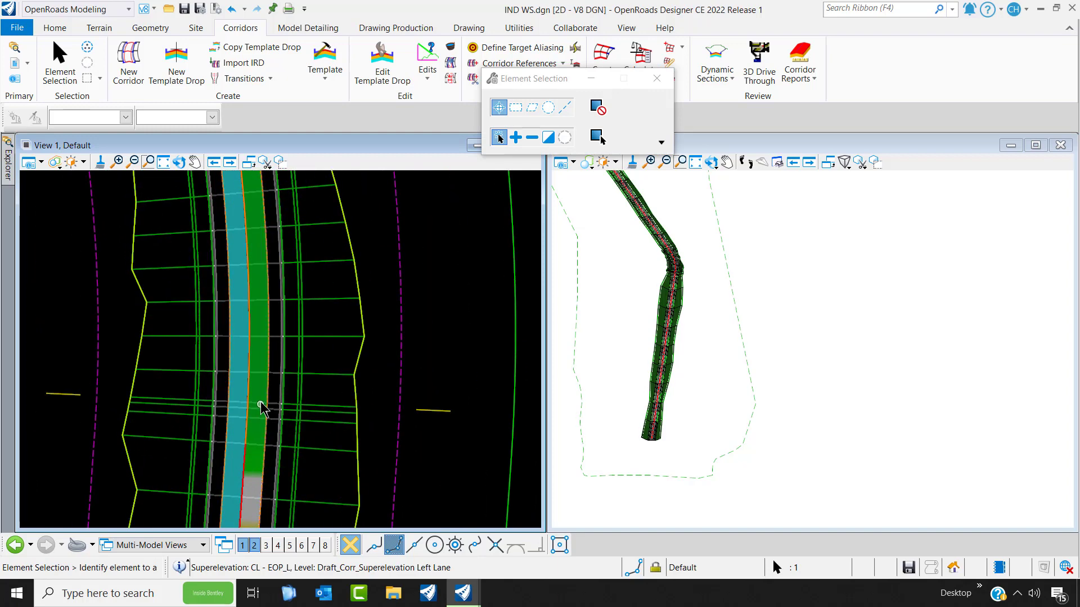
{"action": "scroll", "coordinate": [260, 444], "scroll_direction": "up", "scroll_amount": 3}
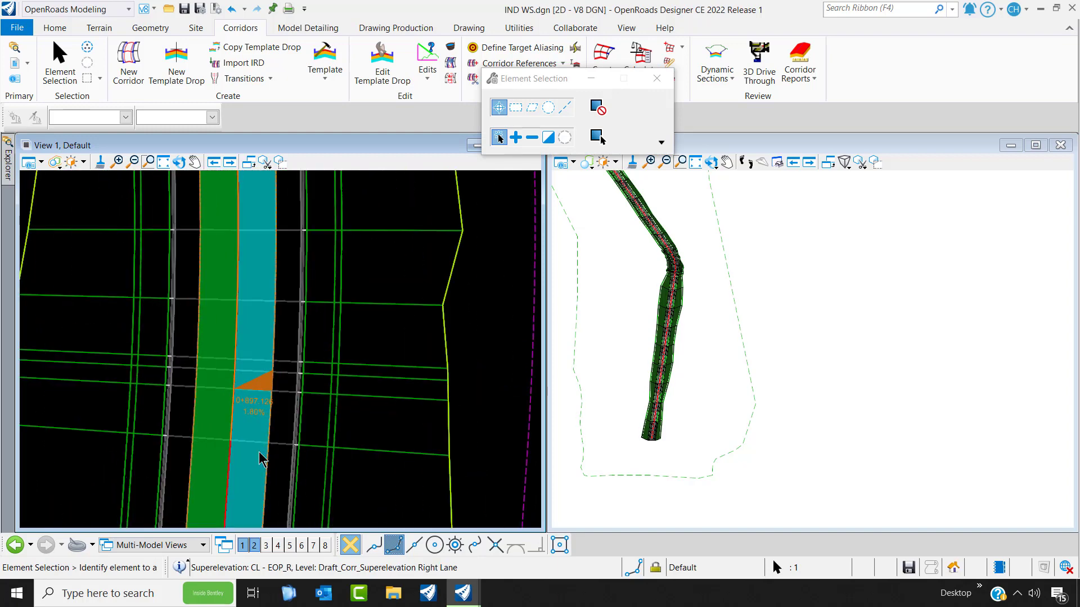
{"action": "scroll", "coordinate": [259, 459], "scroll_direction": "up", "scroll_amount": 1}
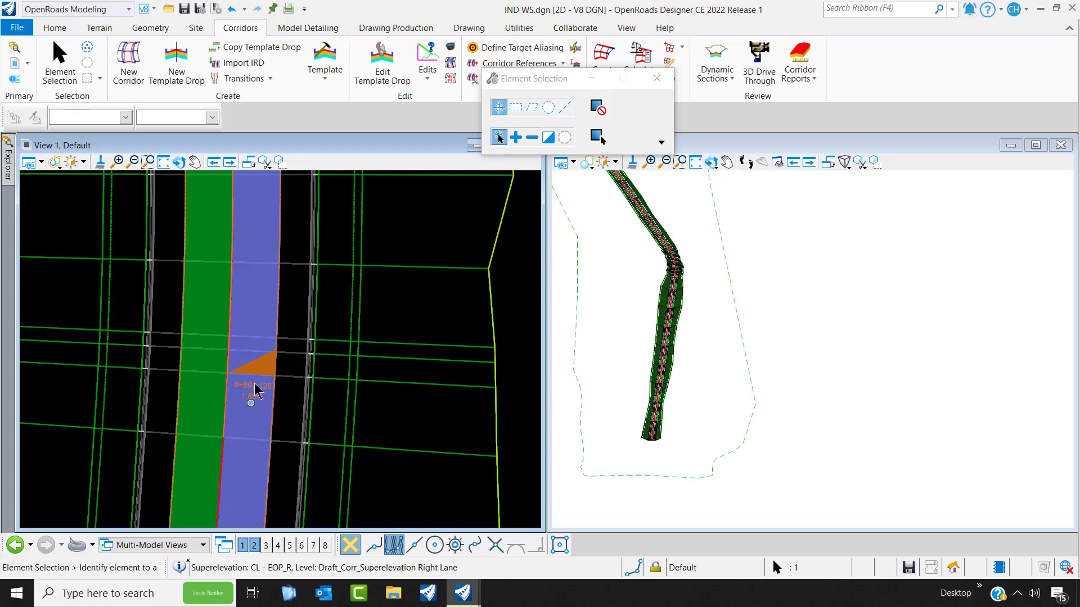
{"action": "scroll", "coordinate": [287, 284], "scroll_direction": "down", "scroll_amount": 4}
{"action": "scroll", "coordinate": [288, 284], "scroll_direction": "down", "scroll_amount": 2}
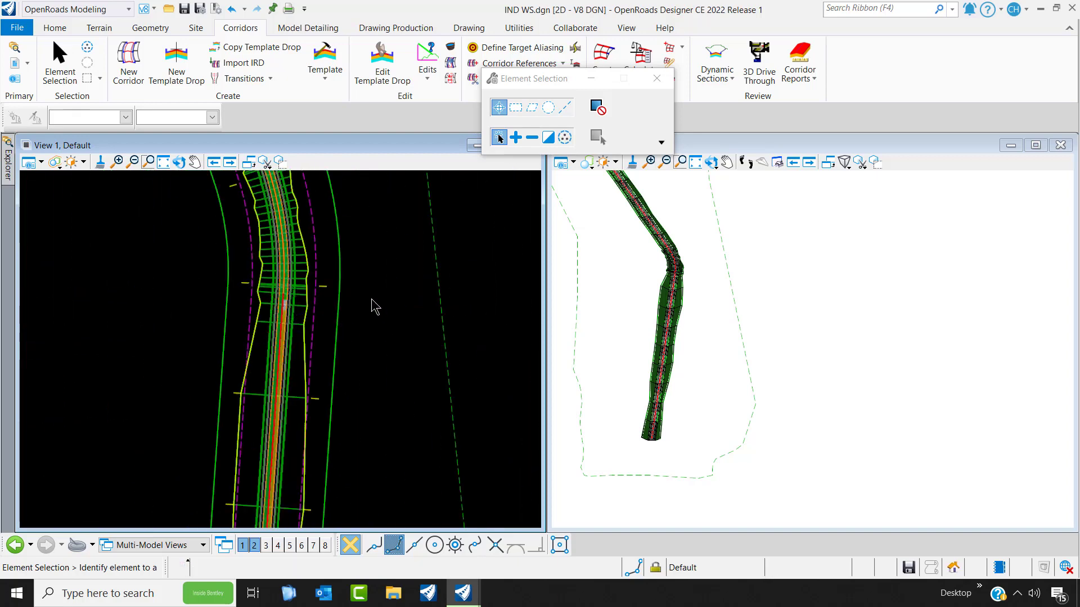
Step: Set the superelevation section's e Selection to emax 10% and its design speed to 40
{"action": "left_click", "coordinate": [350, 269]}
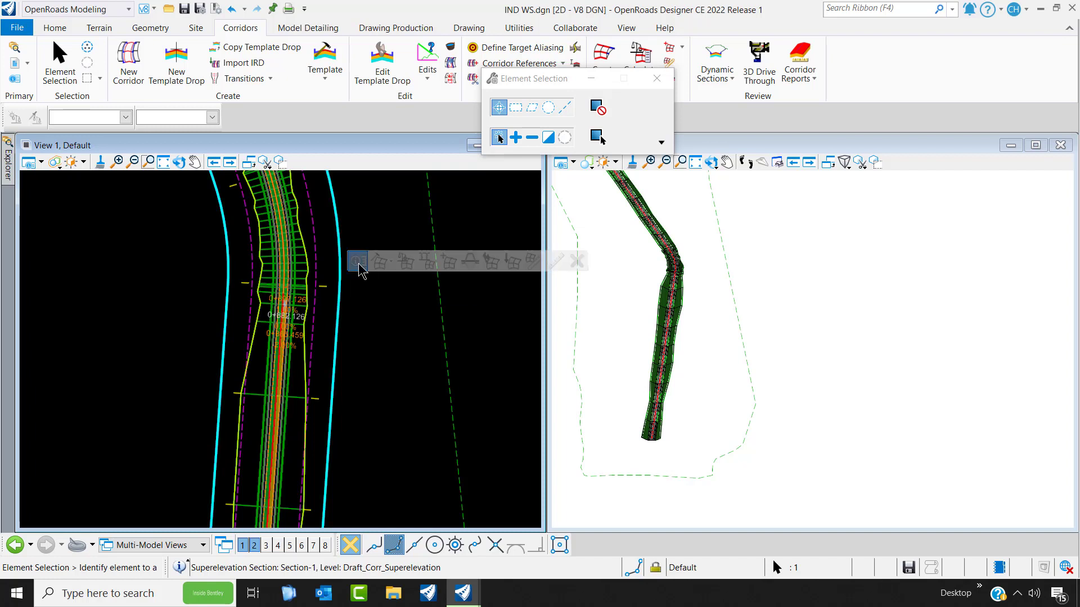
{"action": "left_click", "coordinate": [358, 265]}
{"action": "left_click", "coordinate": [517, 280]}
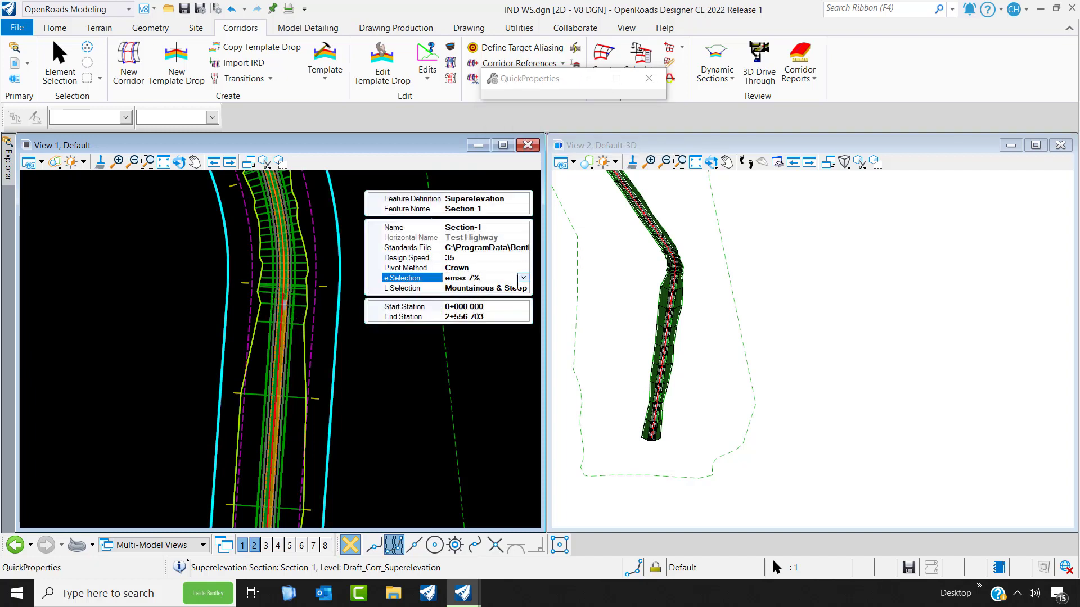
{"action": "left_click", "coordinate": [522, 278]}
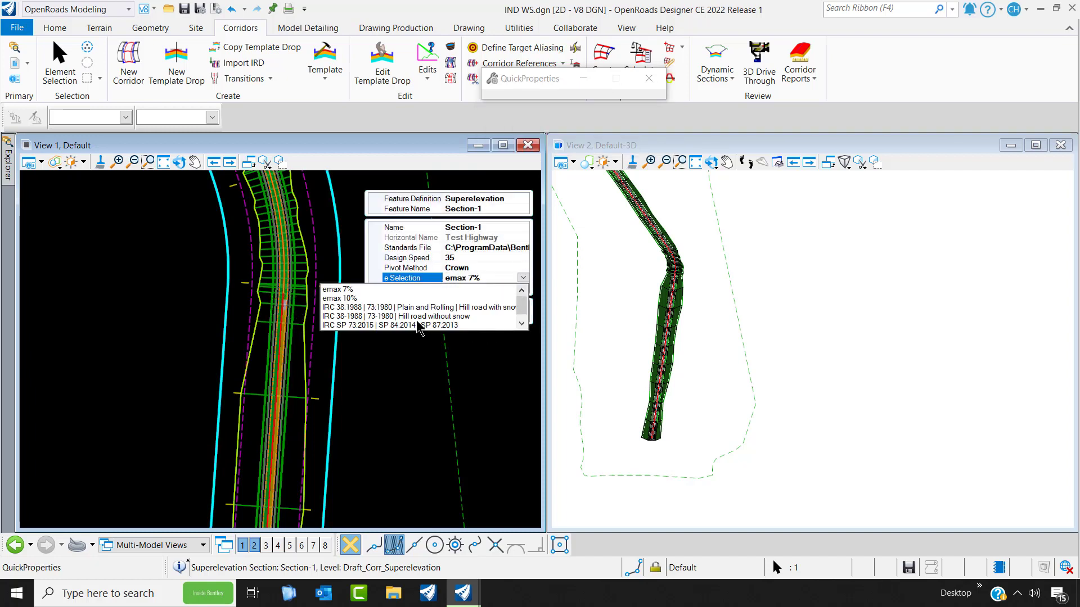
{"action": "left_click", "coordinate": [349, 299]}
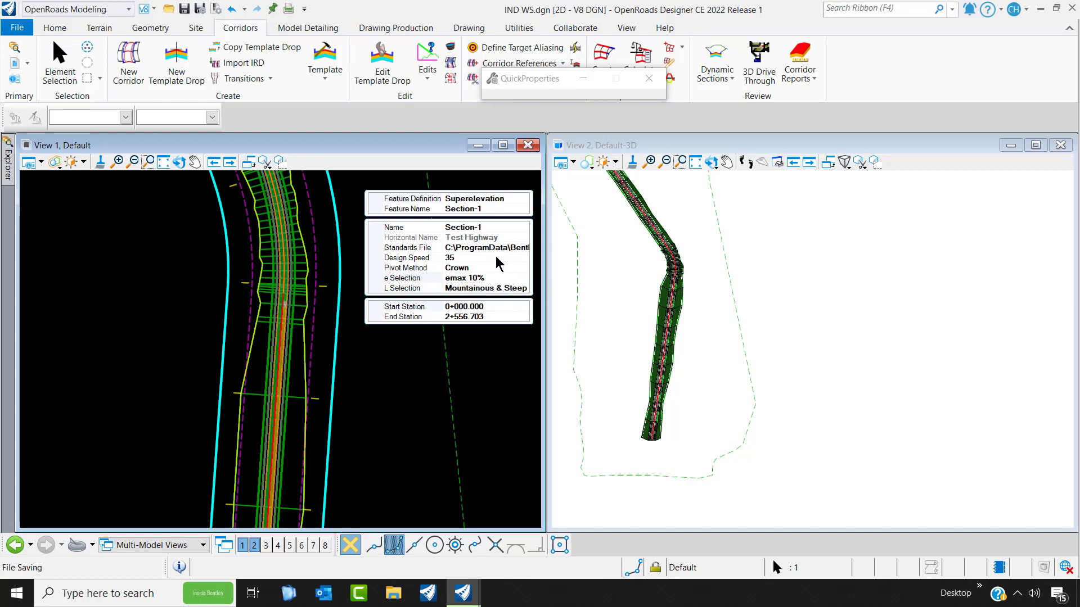
{"action": "left_click", "coordinate": [517, 258]}
{"action": "left_click", "coordinate": [522, 258]}
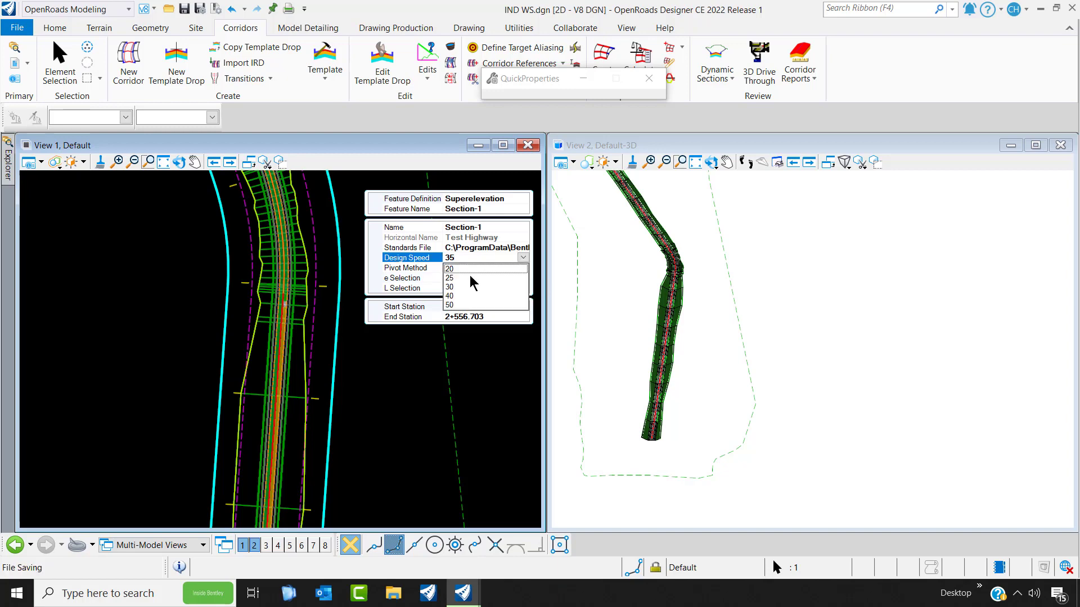
{"action": "left_click", "coordinate": [448, 296]}
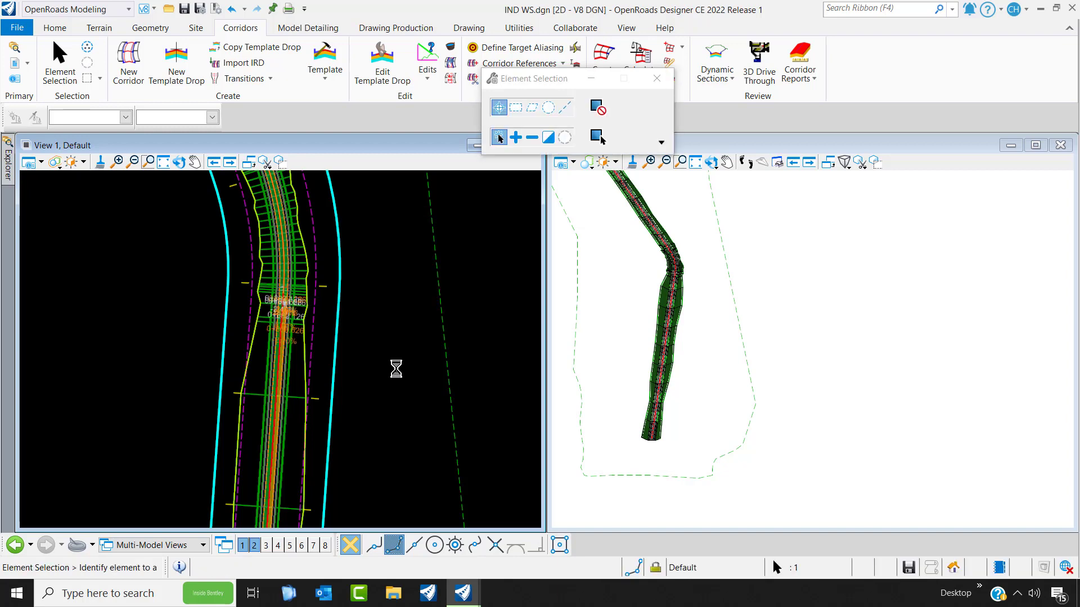
Step: Select the right superelevation lane and examine the transition stations and cross slopes where the curve begins, then clear the selection
{"action": "scroll", "coordinate": [312, 380], "scroll_direction": "up", "scroll_amount": 5}
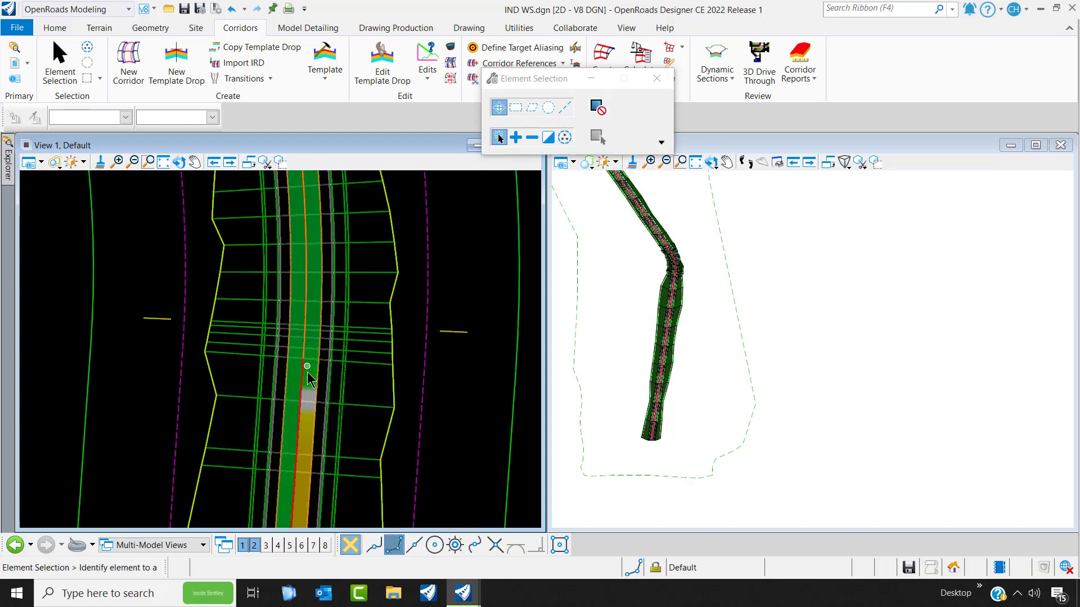
{"action": "left_click", "coordinate": [312, 379]}
{"action": "scroll", "coordinate": [313, 365], "scroll_direction": "up", "scroll_amount": 4}
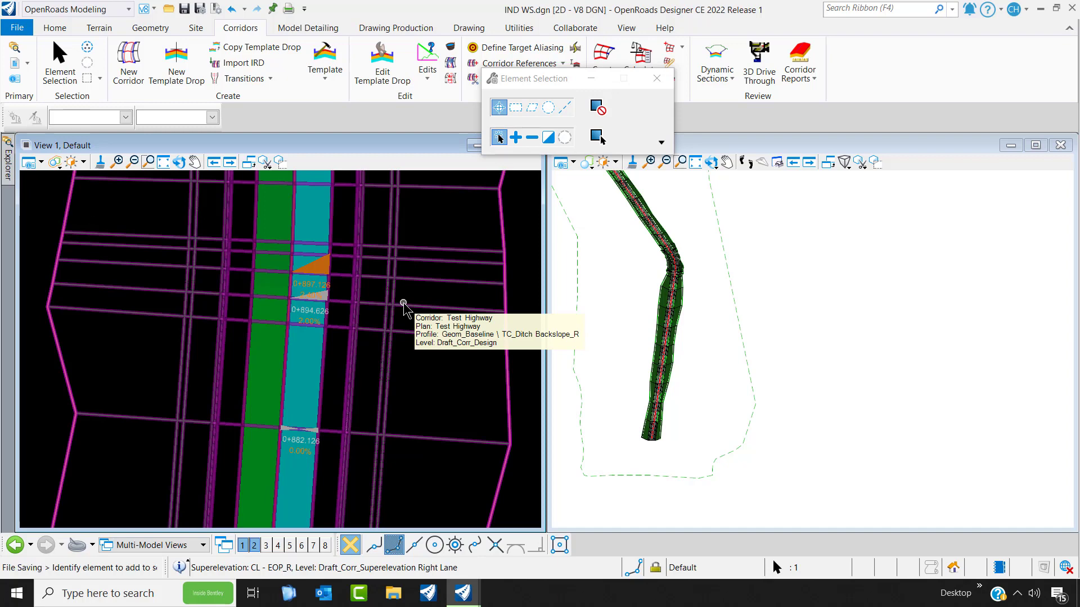
{"action": "scroll", "coordinate": [279, 284], "scroll_direction": "down", "scroll_amount": 6}
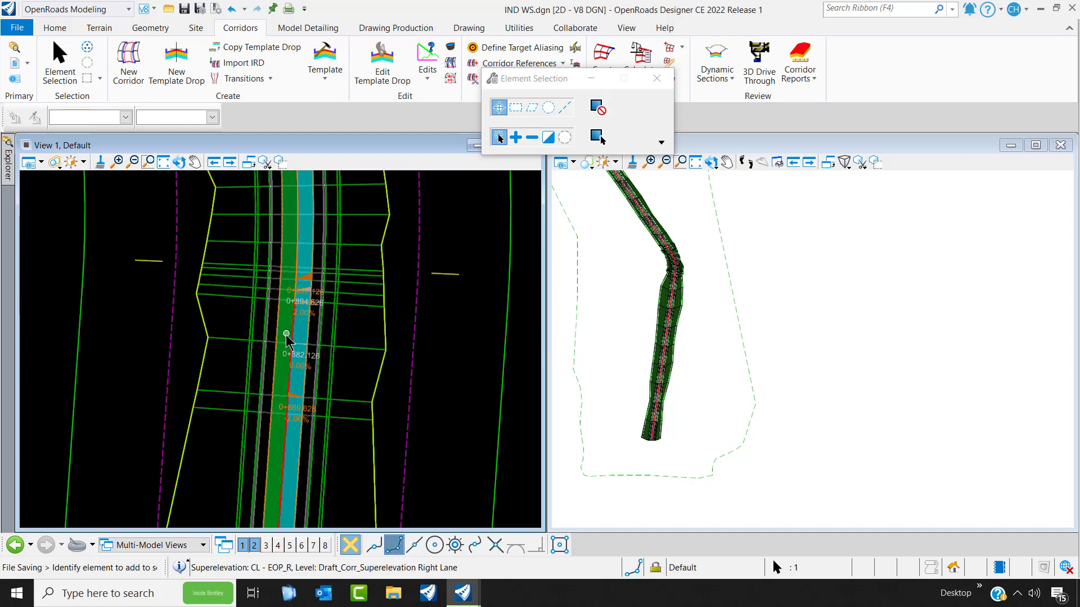
{"action": "scroll", "coordinate": [279, 284], "scroll_direction": "up", "scroll_amount": 5}
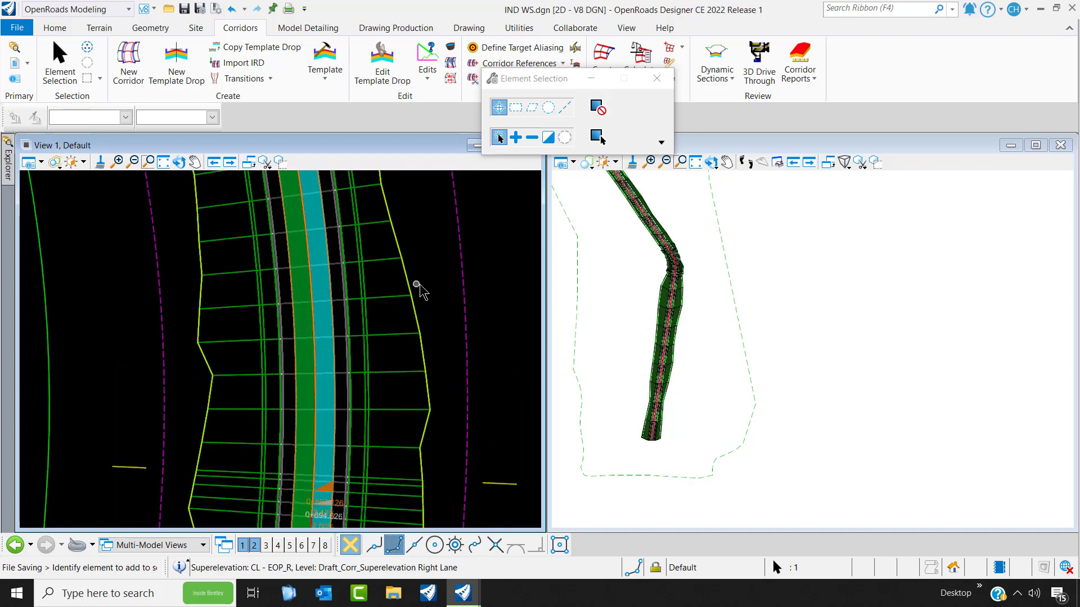
{"action": "middle_click_drag", "start_coordinate": [336, 476], "coordinate": [325, 341]}
{"action": "scroll", "coordinate": [327, 378], "scroll_direction": "down", "scroll_amount": 2}
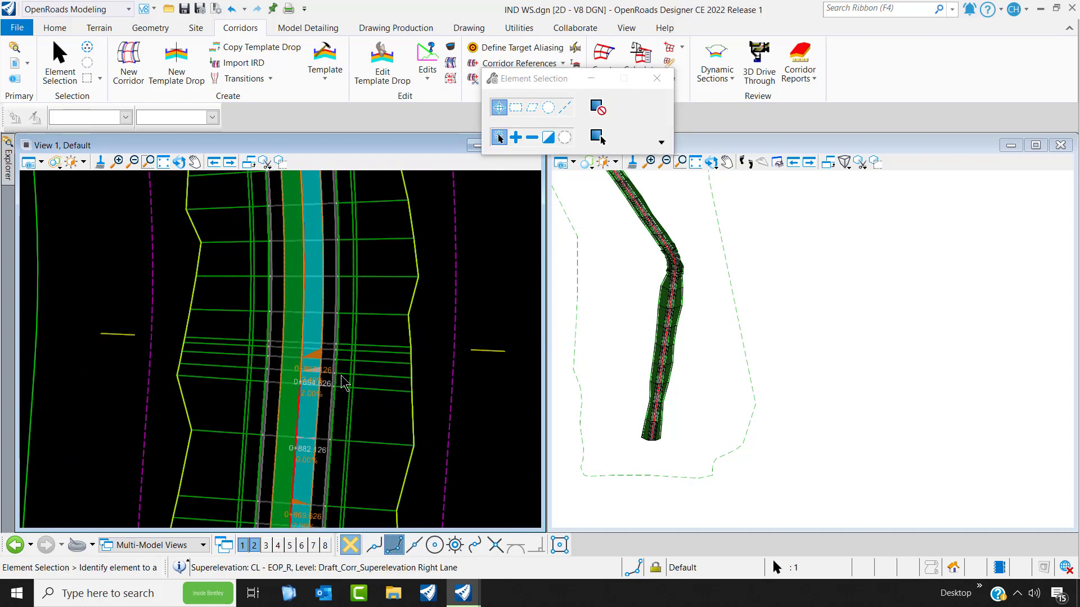
{"action": "left_click", "coordinate": [458, 405]}
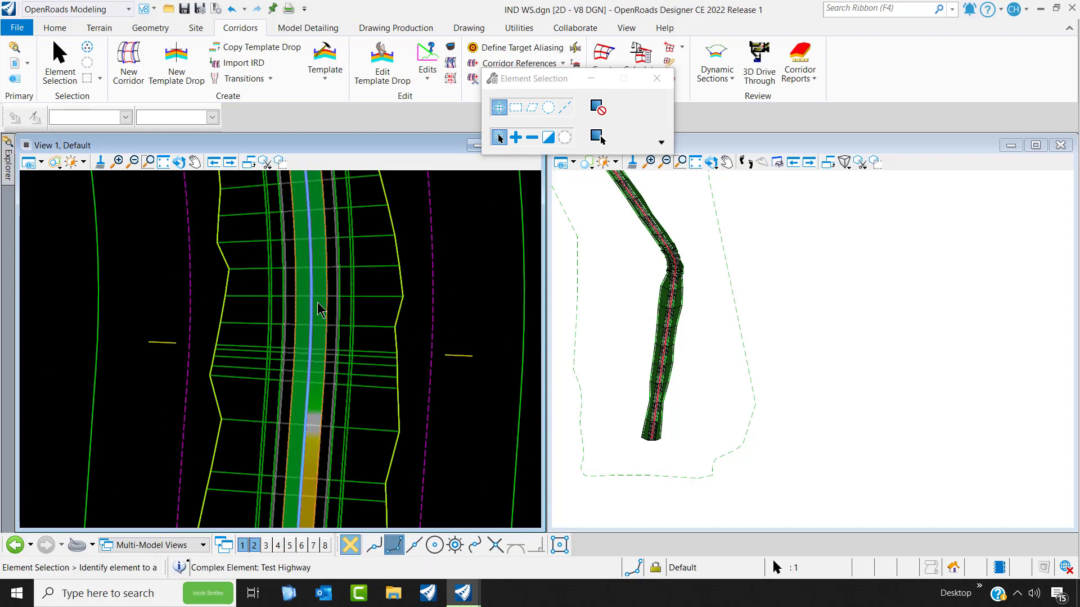
Step: Select the highway's centreline alignment and check the radius of its curve in plan
{"action": "left_click", "coordinate": [320, 305]}
{"action": "scroll", "coordinate": [321, 306], "scroll_direction": "down", "scroll_amount": 3}
{"action": "scroll", "coordinate": [289, 366], "scroll_direction": "up", "scroll_amount": 4}
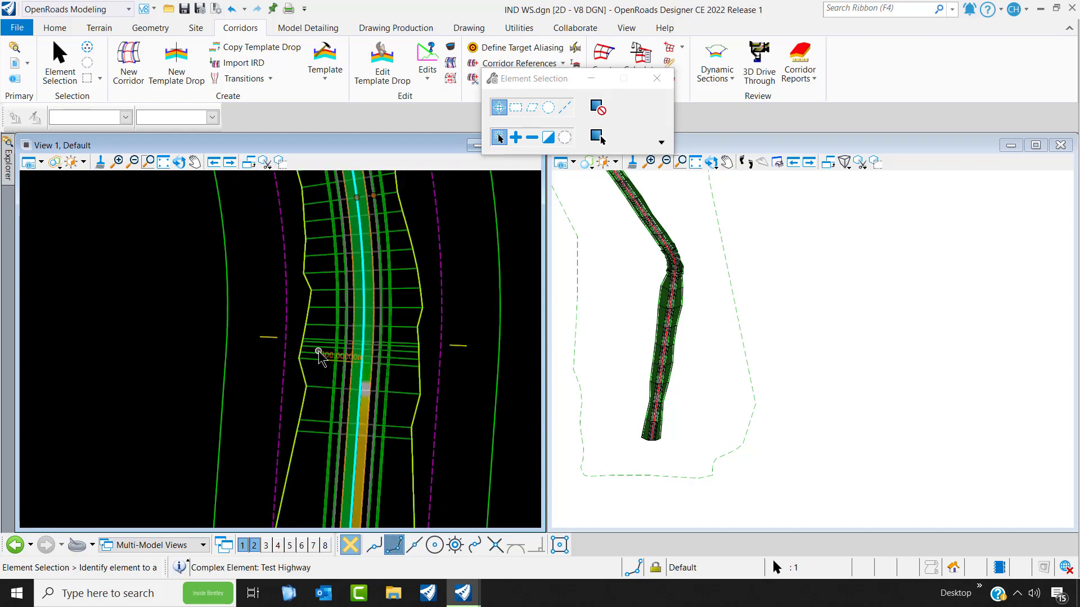
{"action": "scroll", "coordinate": [377, 365], "scroll_direction": "up", "scroll_amount": 2}
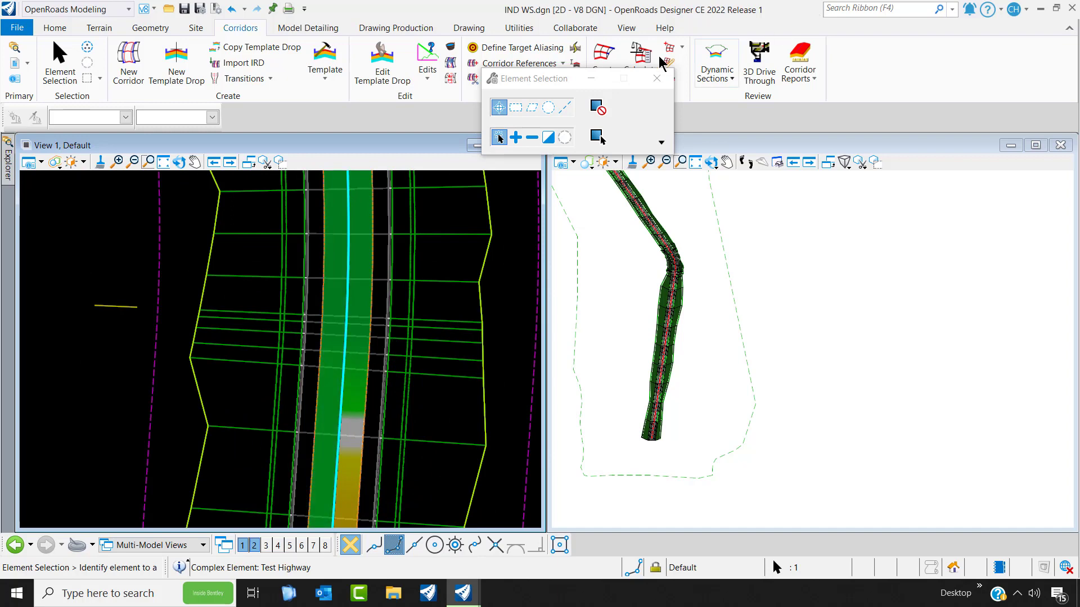
Step: Open the India_Metric.xml superelevation rules file for editing, with its rate and transition tables shown
{"action": "left_click", "coordinate": [656, 78]}
{"action": "left_click", "coordinate": [650, 77]}
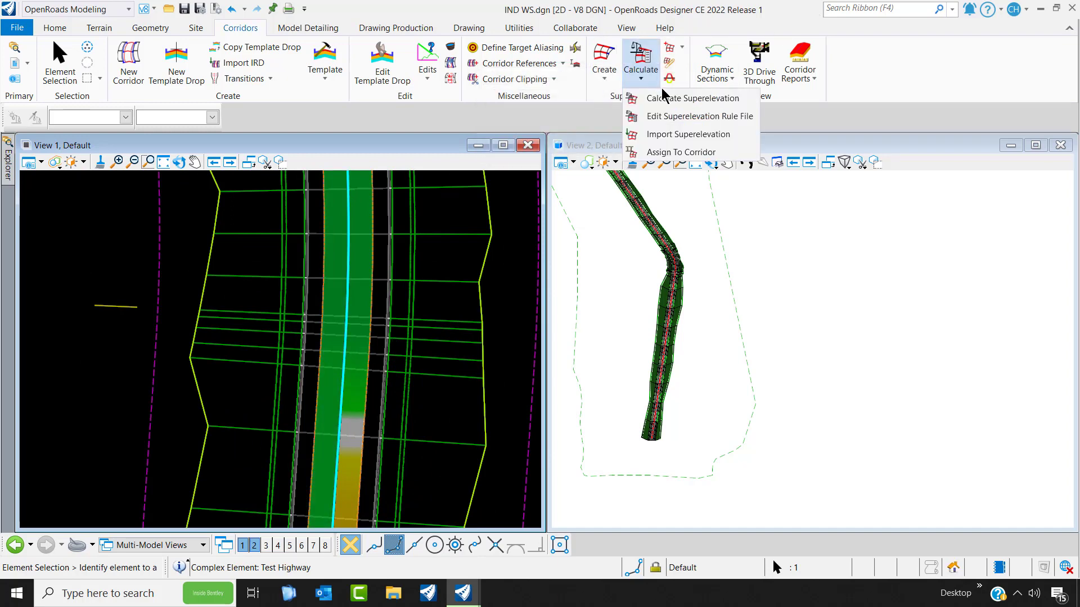
{"action": "left_click", "coordinate": [675, 118]}
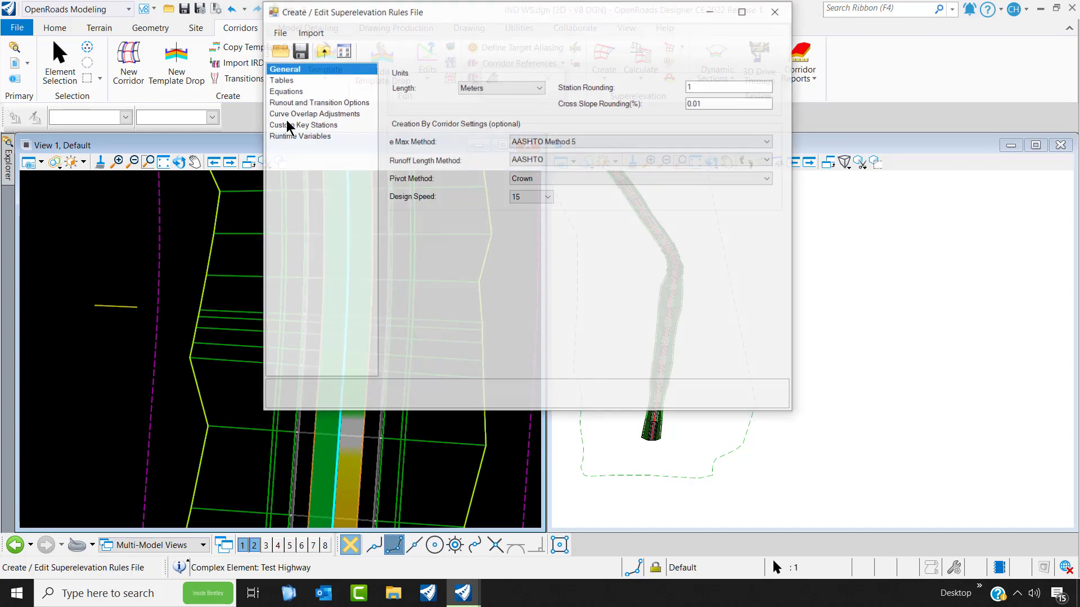
{"action": "left_click", "coordinate": [281, 79]}
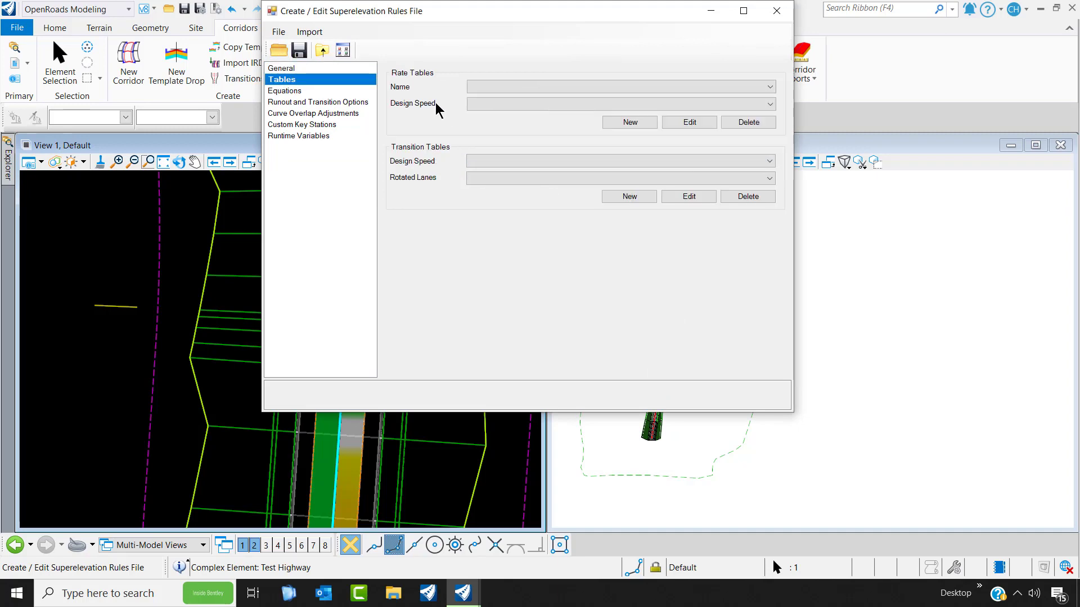
{"action": "left_click", "coordinate": [279, 50]}
{"action": "left_click", "coordinate": [175, 117]}
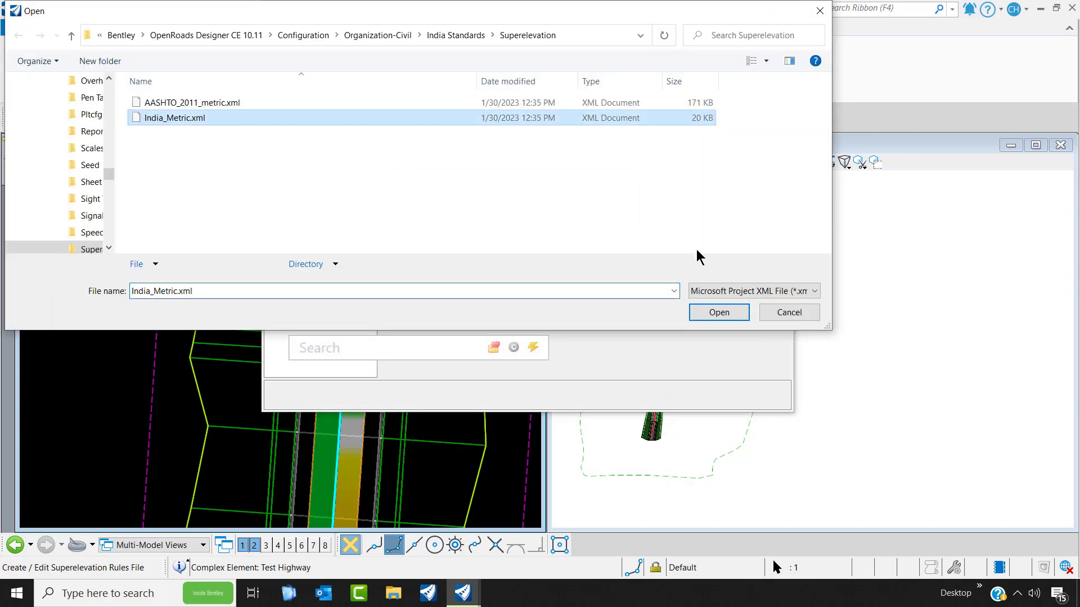
{"action": "left_click", "coordinate": [723, 313]}
Step: Examine the emax 10% rate table at design speed 40 for radius 300, and close the rules file without saving
{"action": "left_click", "coordinate": [552, 86]}
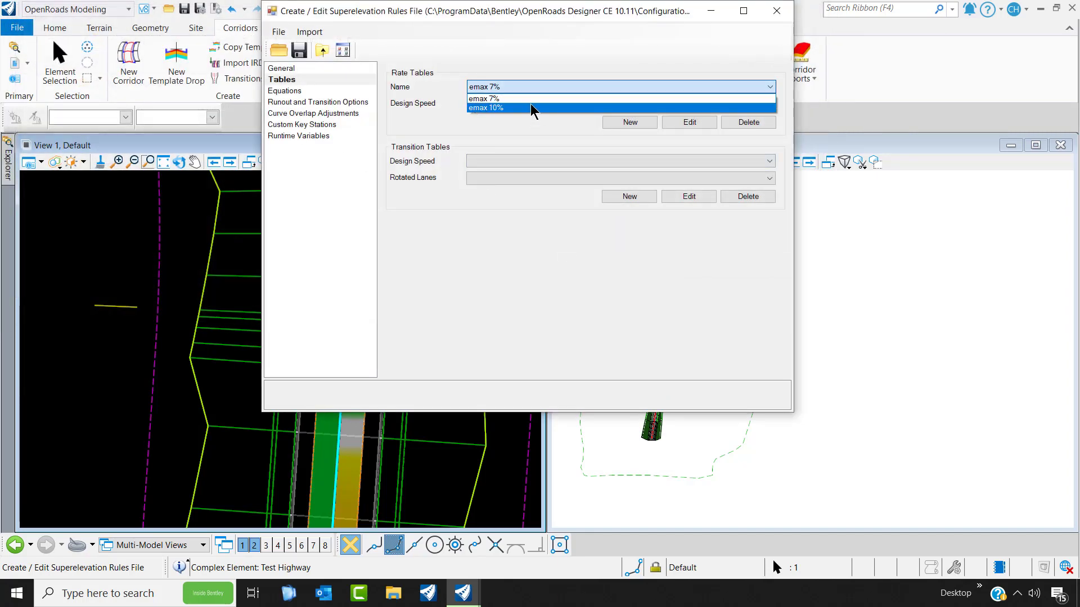
{"action": "left_click", "coordinate": [530, 104]}
{"action": "left_click", "coordinate": [531, 103]}
{"action": "left_click", "coordinate": [521, 142]}
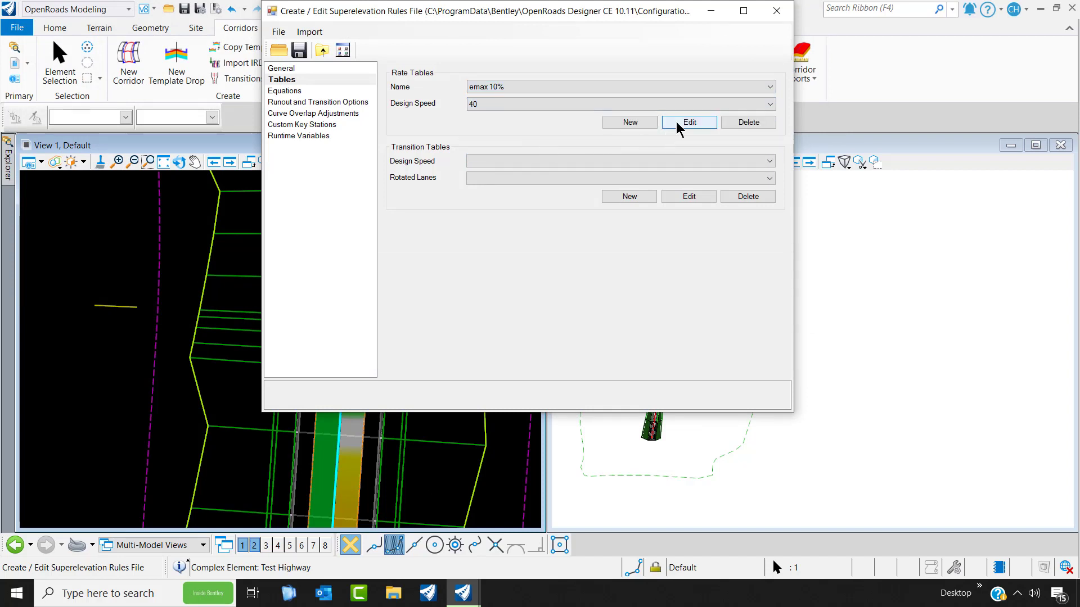
{"action": "left_click", "coordinate": [676, 121]}
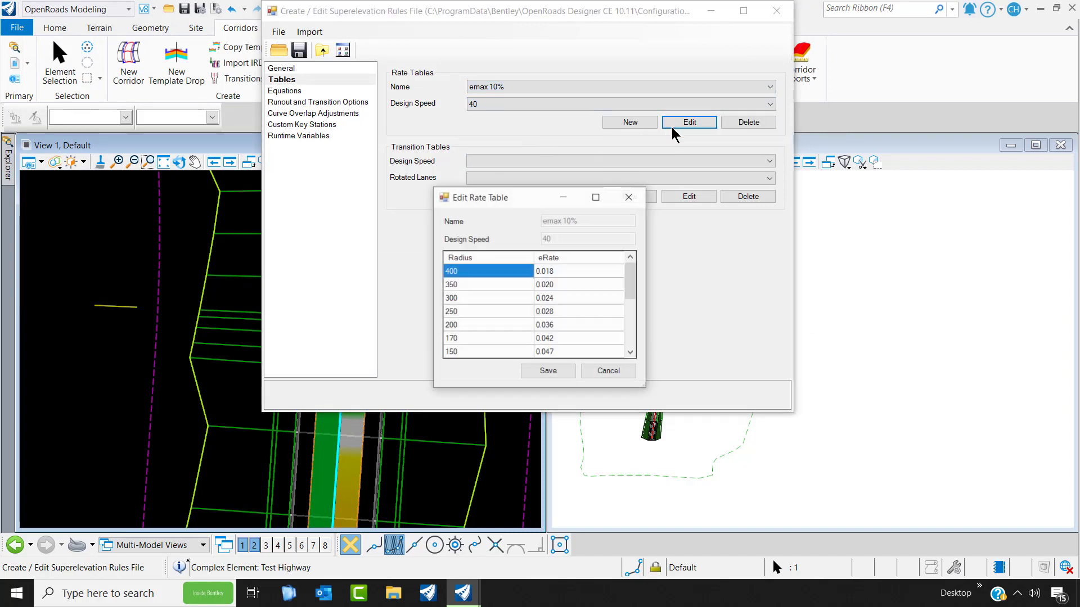
{"action": "left_click", "coordinate": [478, 298]}
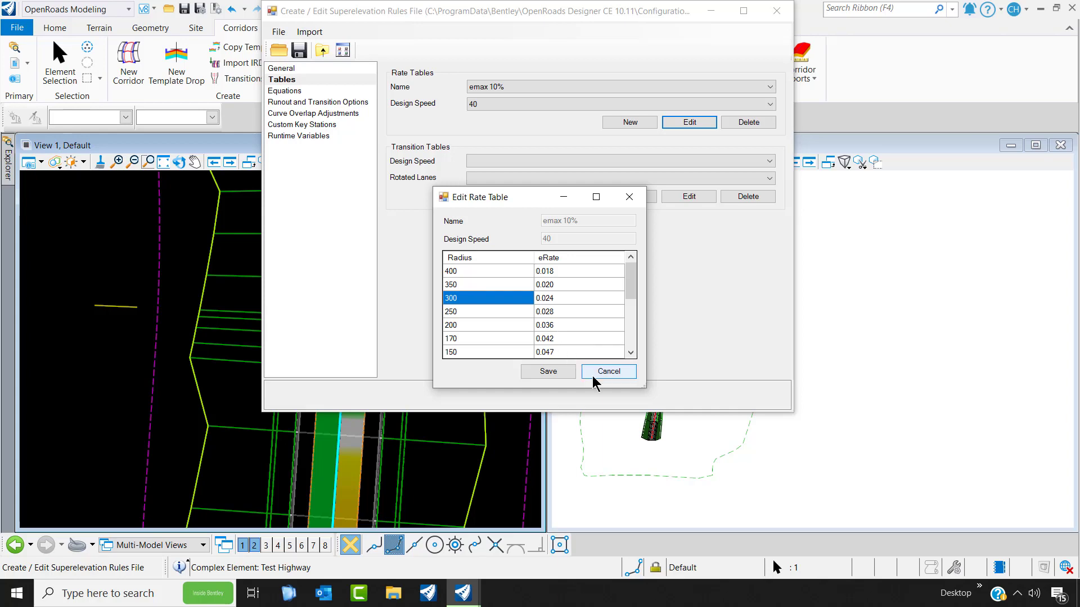
{"action": "left_click", "coordinate": [612, 374]}
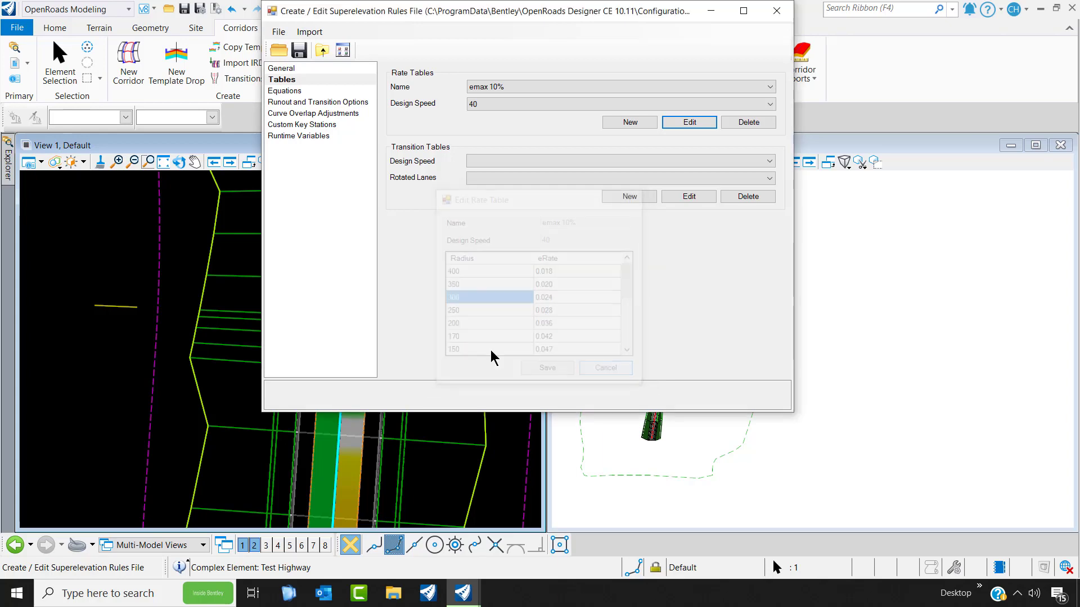
{"action": "left_click", "coordinate": [776, 13]}
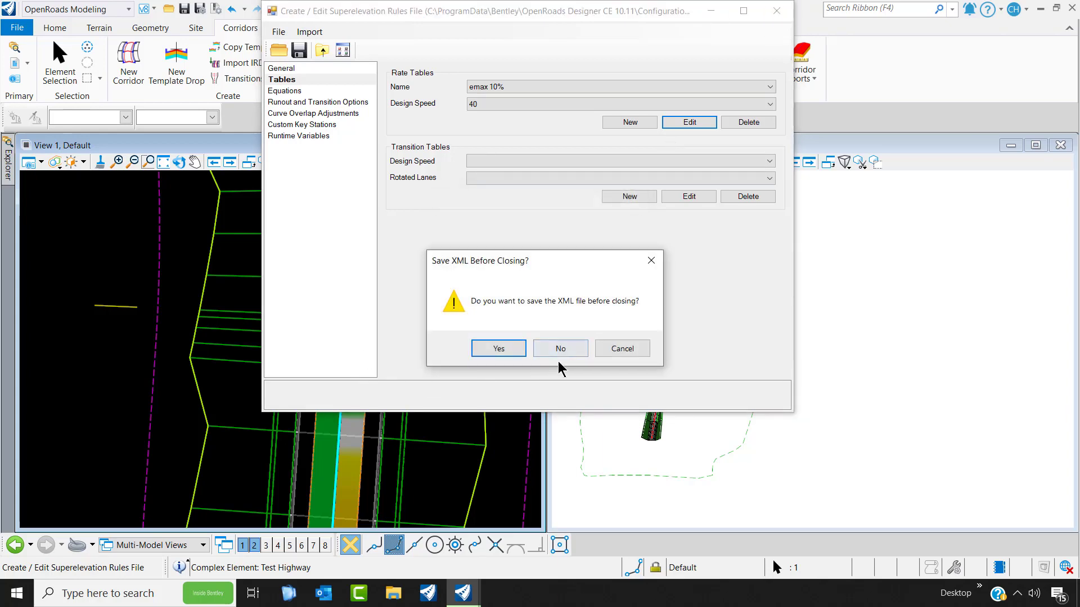
{"action": "left_click", "coordinate": [572, 346]}
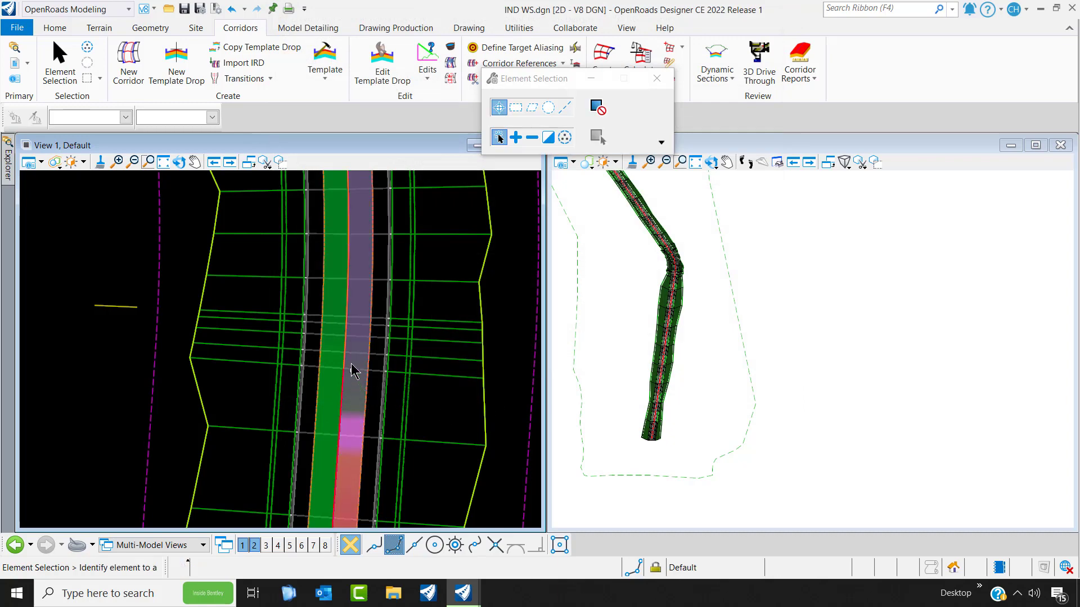
Step: Change the centreline alignment's curve radius to 200 m and inspect the right lane's superelevation stations and slopes at the curve start
{"action": "left_click", "coordinate": [350, 304]}
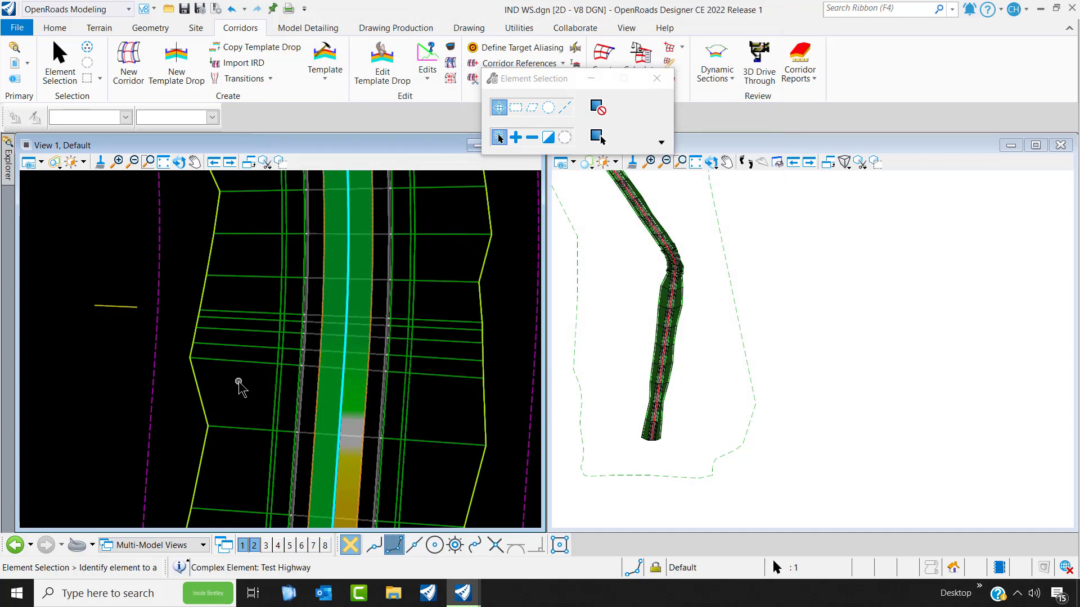
{"action": "scroll", "coordinate": [236, 380], "scroll_direction": "down", "scroll_amount": 5}
{"action": "scroll", "coordinate": [222, 385], "scroll_direction": "down", "scroll_amount": 2}
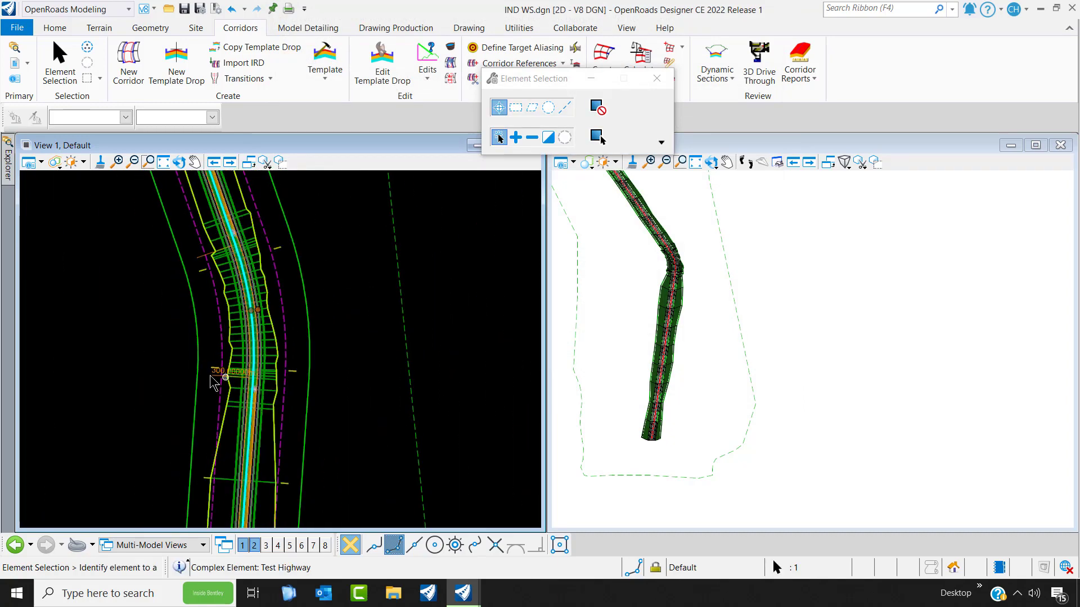
{"action": "key", "text": "Escape"}
{"action": "scroll", "coordinate": [212, 375], "scroll_direction": "up", "scroll_amount": 3}
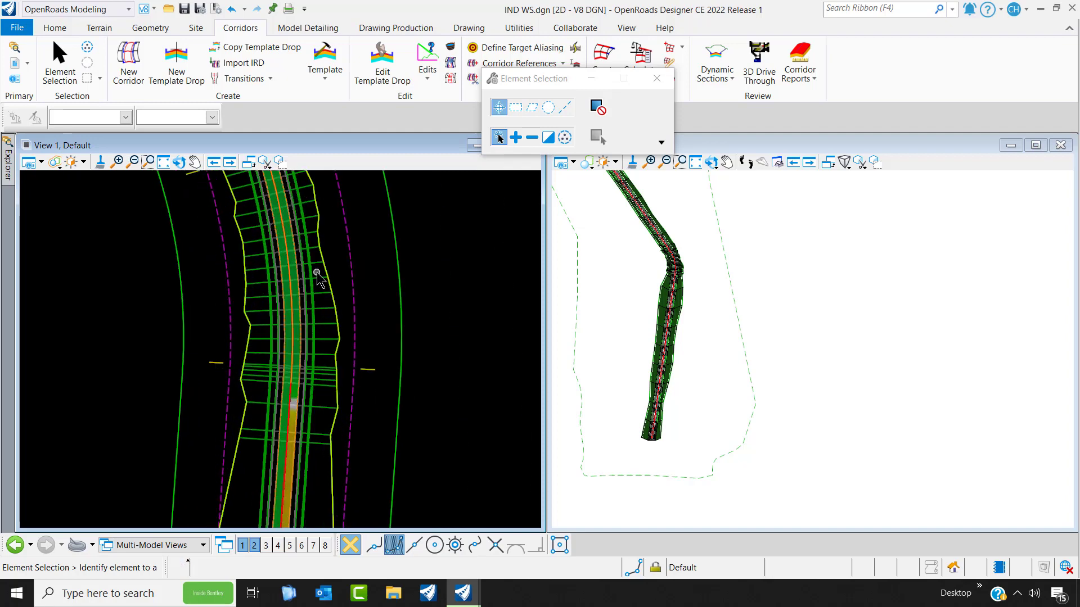
{"action": "left_click", "coordinate": [254, 376]}
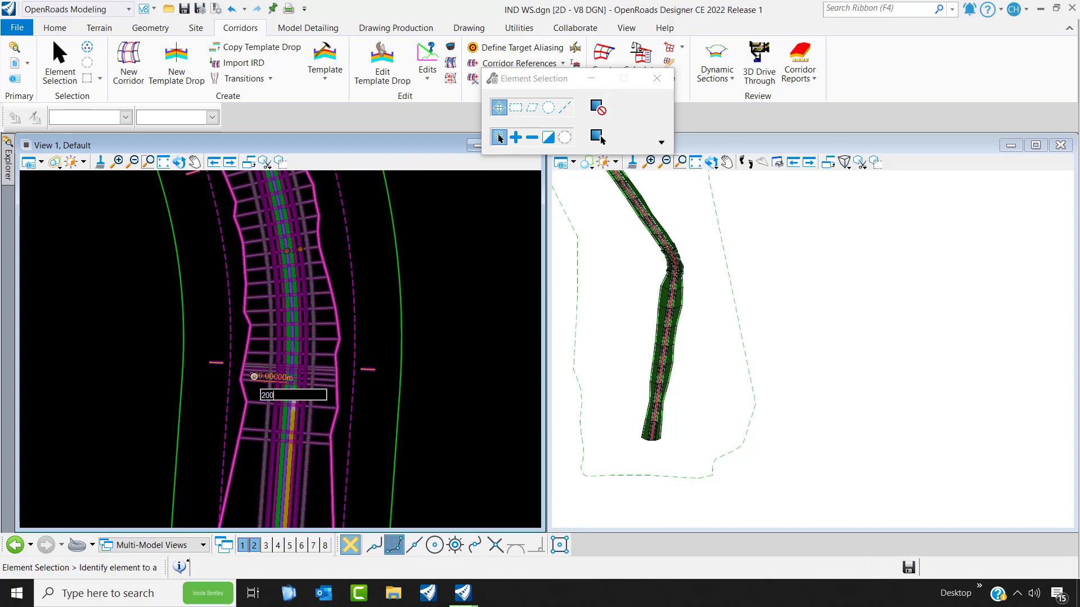
{"action": "scroll", "coordinate": [388, 316], "scroll_direction": "up", "scroll_amount": 2}
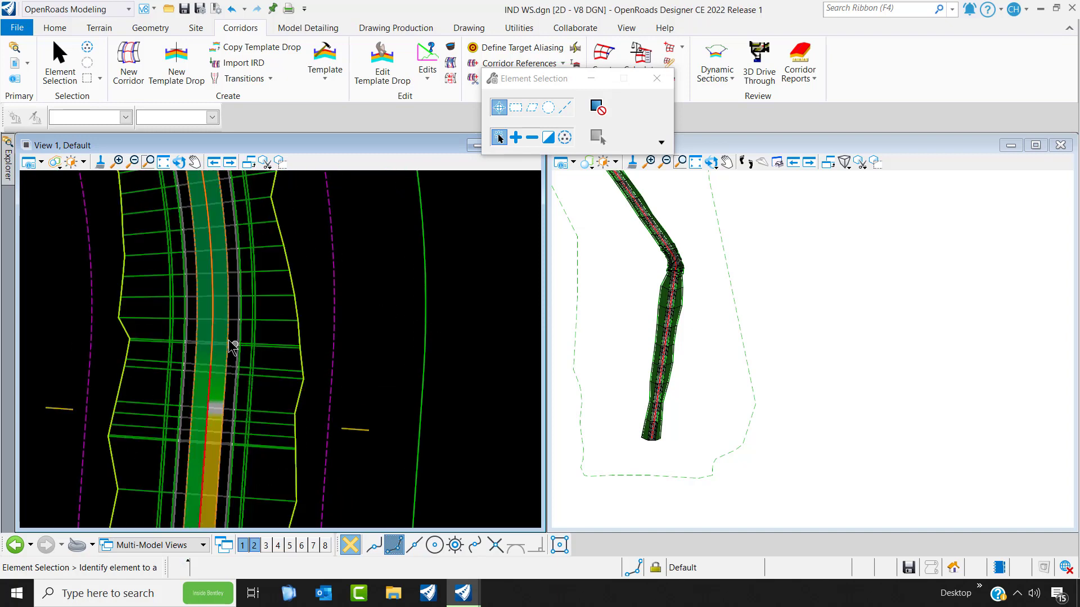
{"action": "scroll", "coordinate": [225, 363], "scroll_direction": "up", "scroll_amount": 1}
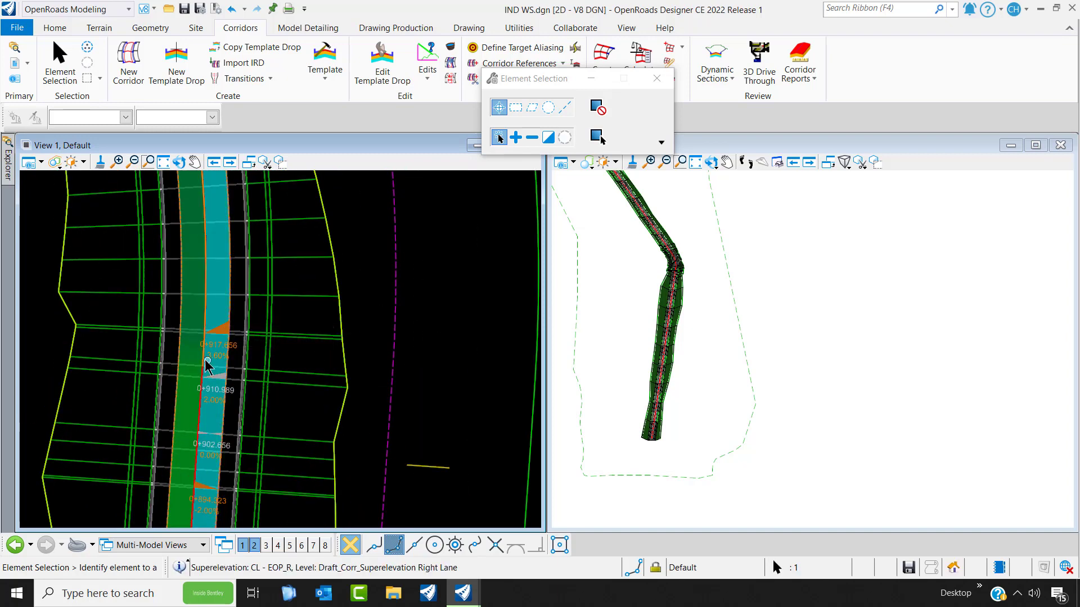
Step: Select the right superelevation lane and examine its station and slope labels near the start of the curve
{"action": "left_click", "coordinate": [228, 369]}
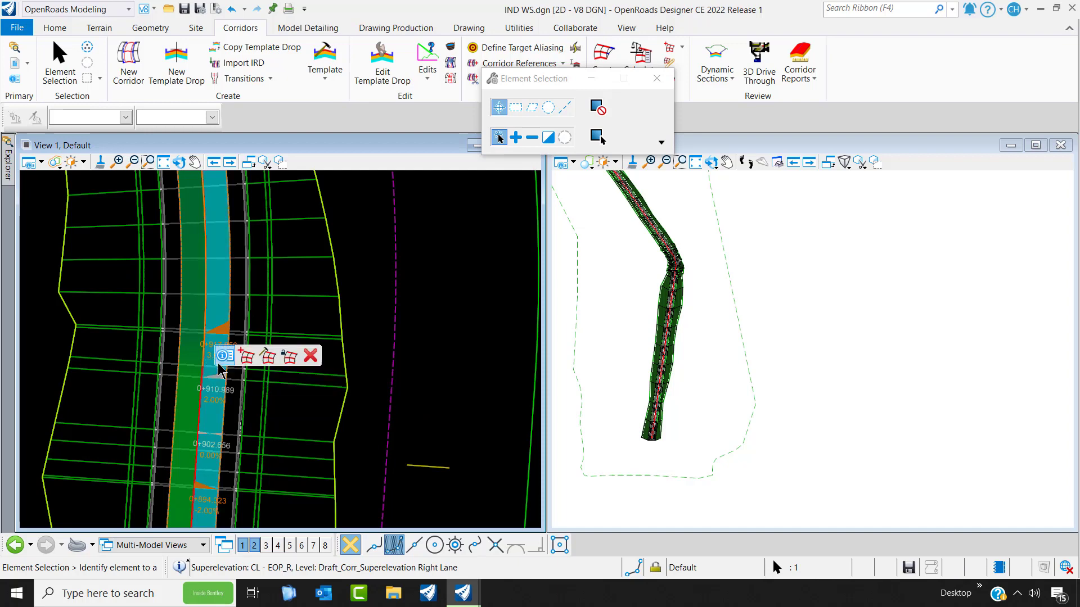
{"action": "scroll", "coordinate": [378, 401], "scroll_direction": "down", "scroll_amount": 2}
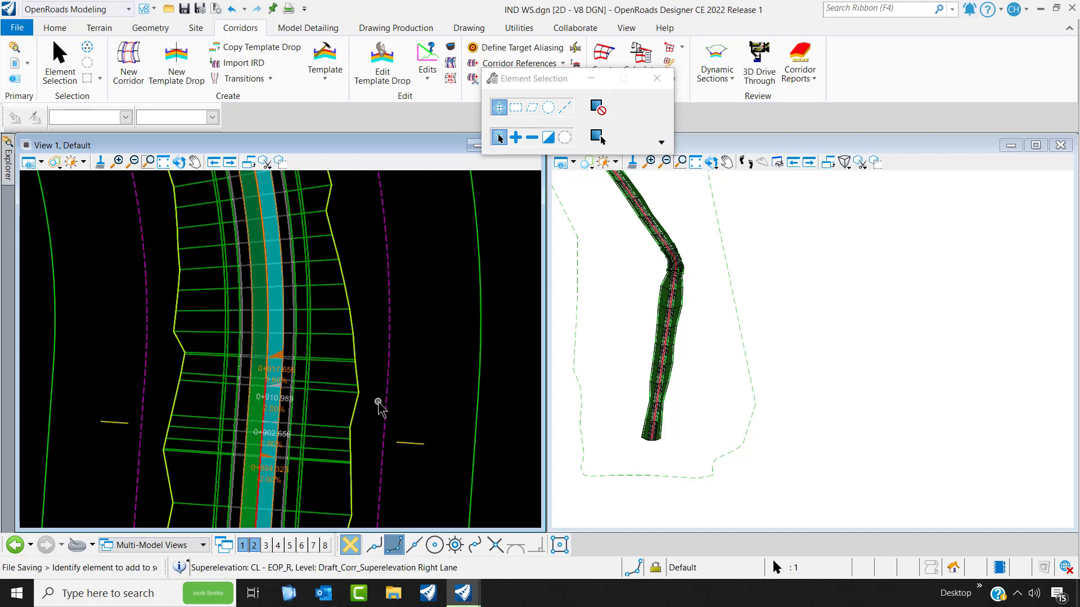
{"action": "scroll", "coordinate": [293, 392], "scroll_direction": "up", "scroll_amount": 2}
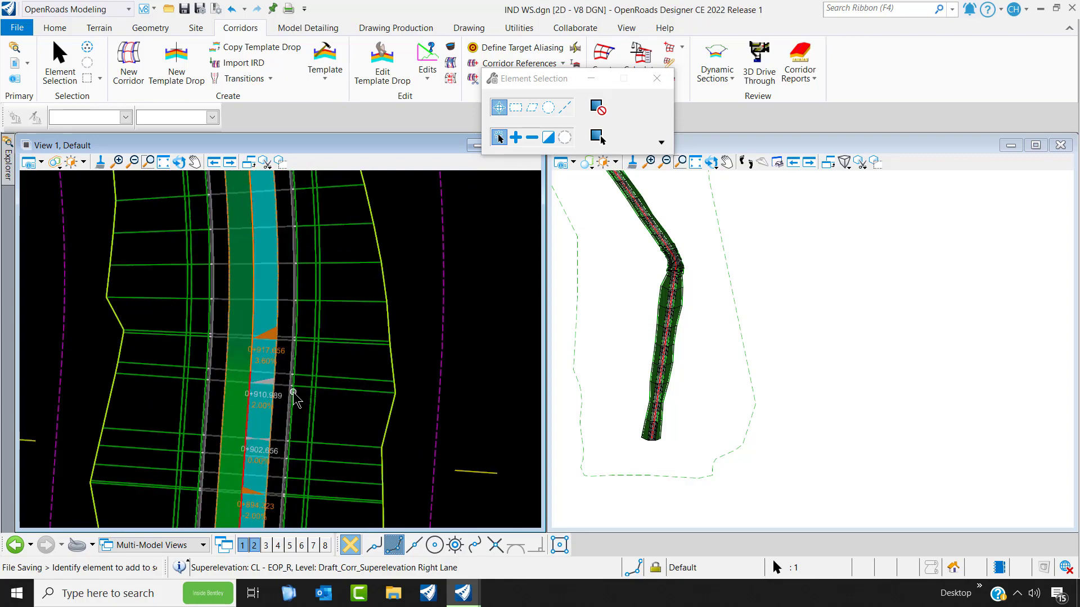
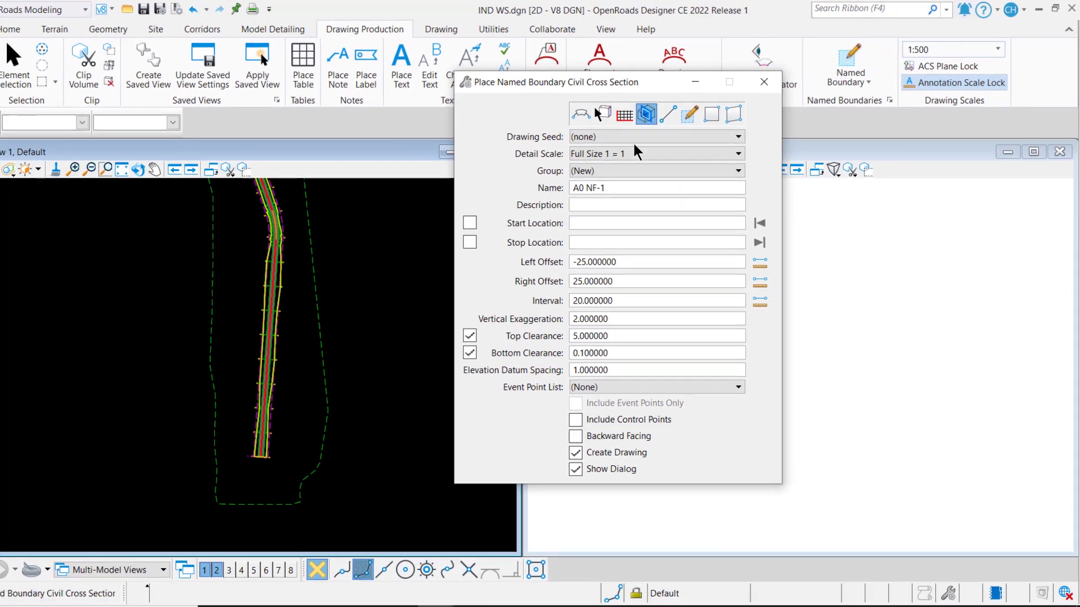
Step: Compare the A0 drawing seeds for the civil cross-section named boundary and choose ISO A0 XS-100off Framed
{"action": "left_click", "coordinate": [551, 154]}
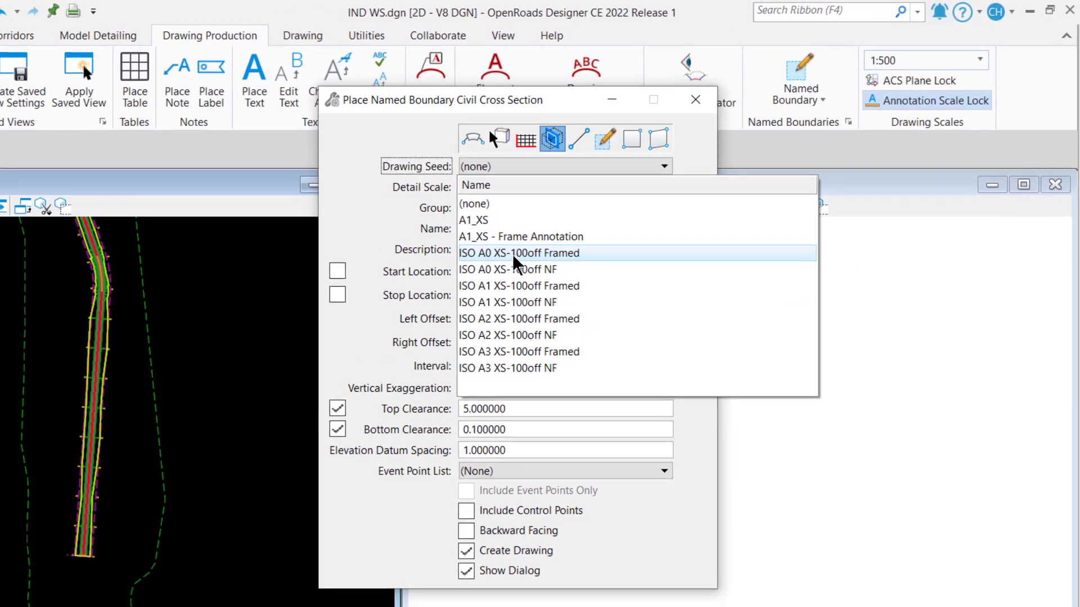
{"action": "left_click", "coordinate": [509, 257]}
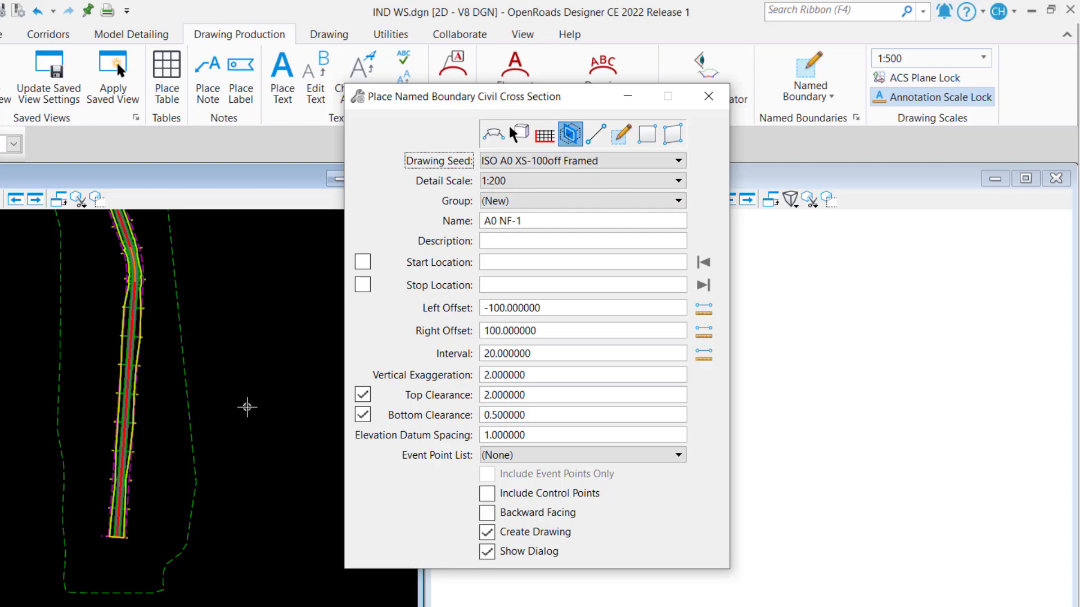
{"action": "left_click", "coordinate": [520, 161]}
{"action": "left_click", "coordinate": [536, 277]}
{"action": "left_click", "coordinate": [561, 165]}
{"action": "left_click", "coordinate": [561, 165]}
{"action": "left_click", "coordinate": [579, 162]}
{"action": "left_click", "coordinate": [579, 261]}
{"action": "left_click", "coordinate": [621, 161]}
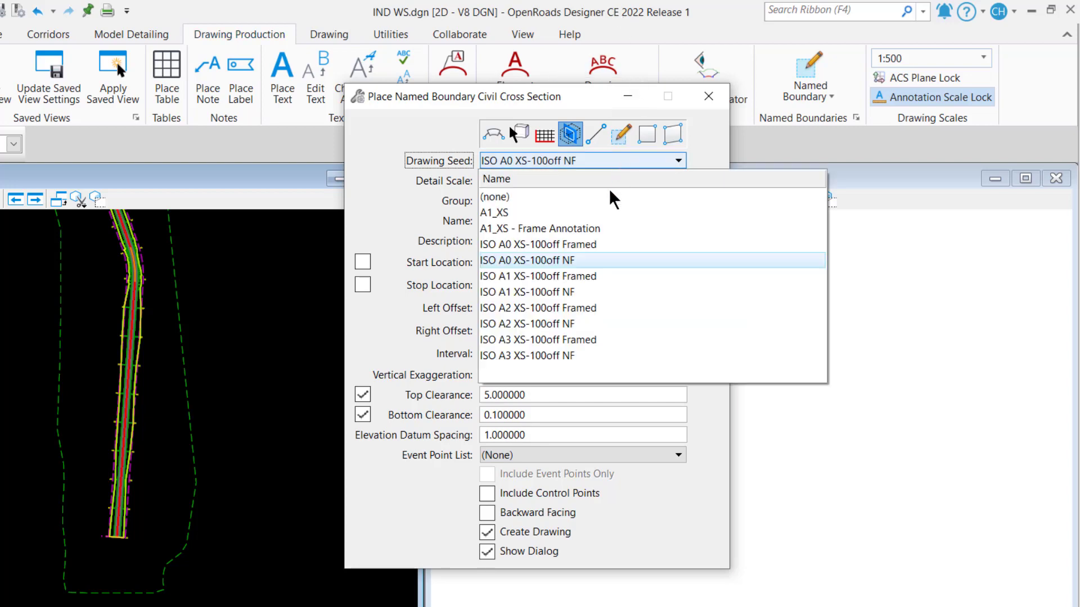
{"action": "left_click", "coordinate": [571, 250]}
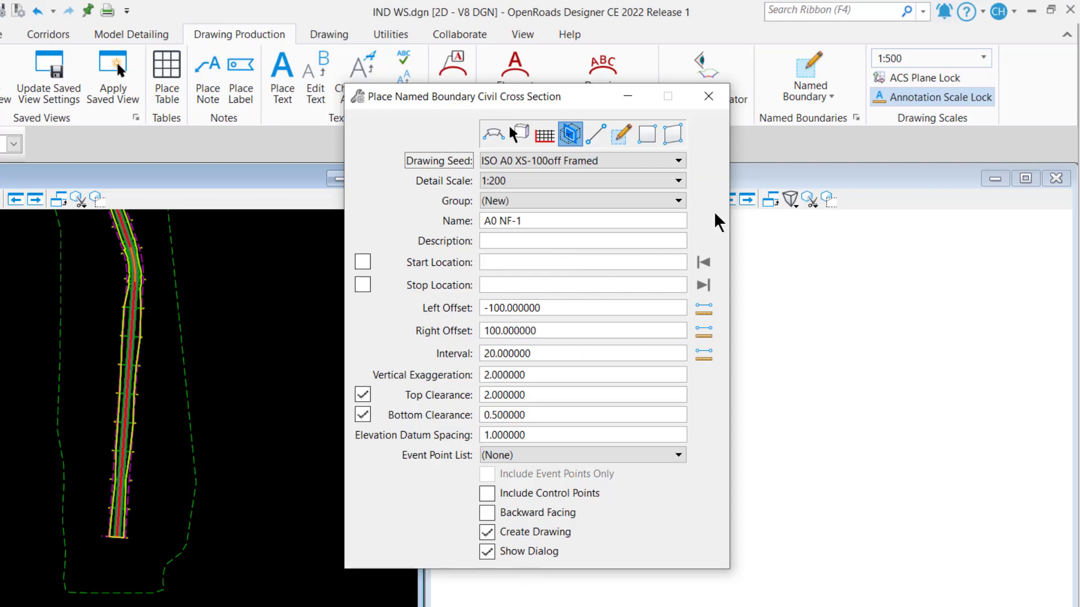
Step: Set the cross-section boundary's left offset to -25 and right offset to 25
{"action": "left_click", "coordinate": [557, 308]}
{"action": "left_click_drag", "start_coordinate": [559, 308], "coordinate": [451, 314]}
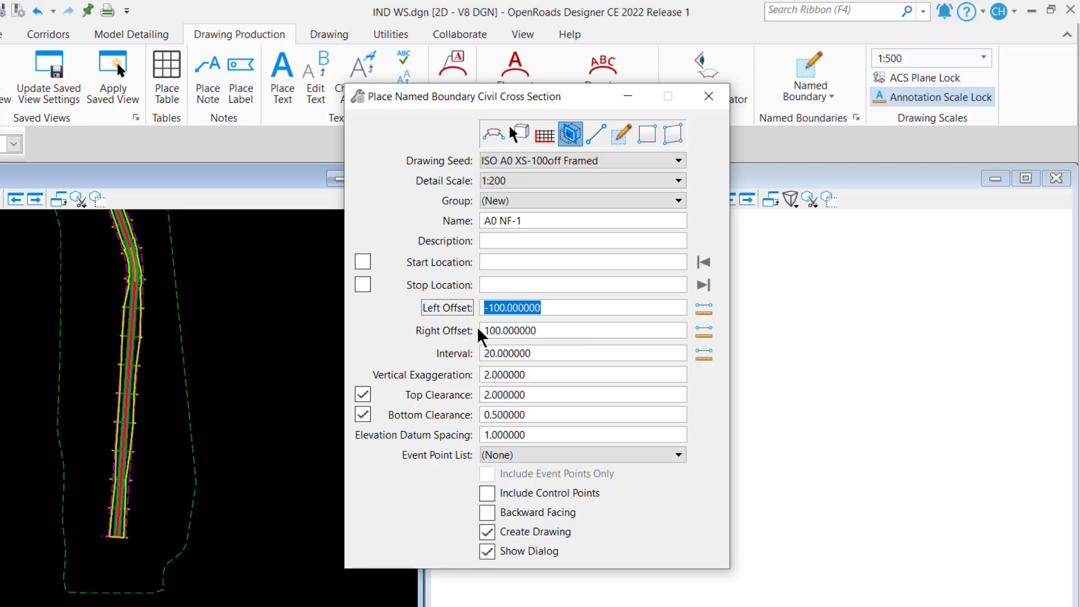
{"action": "type", "text": "-25"}
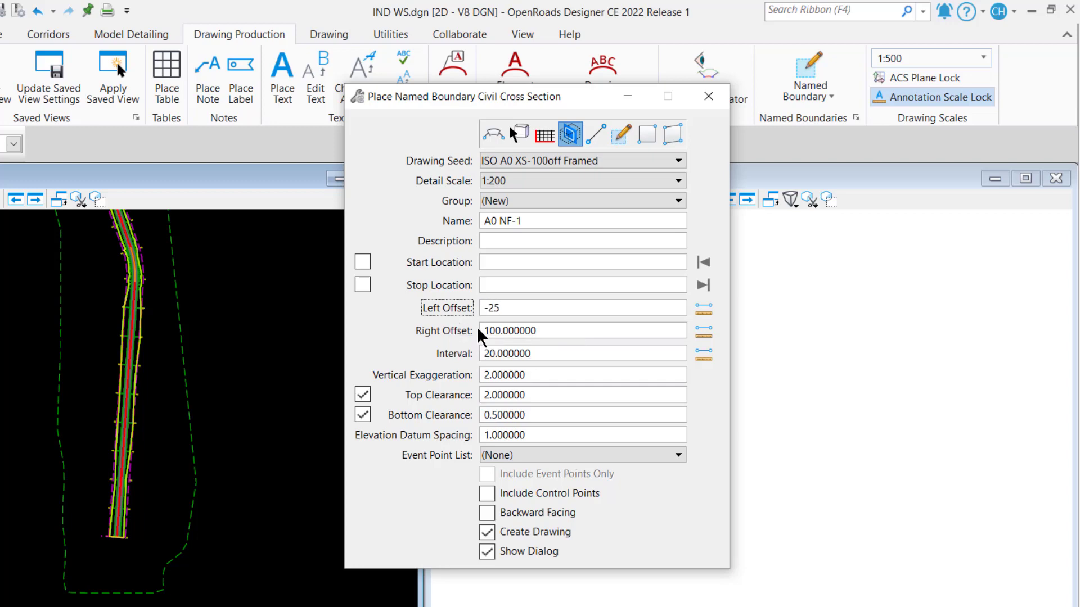
{"action": "left_click_drag", "start_coordinate": [561, 337], "coordinate": [452, 337]}
{"action": "type", "text": "25"}
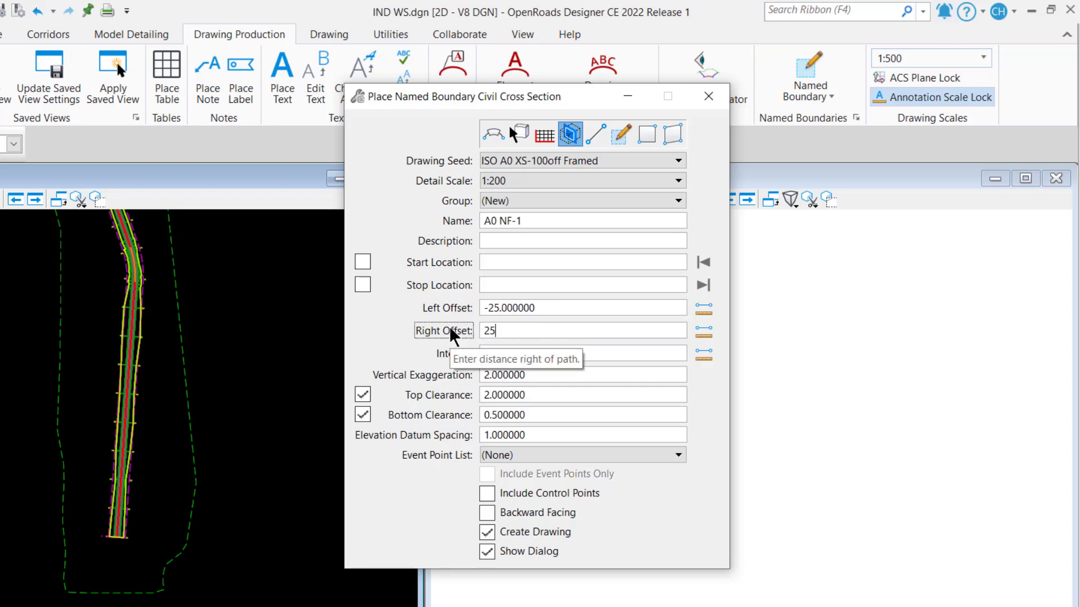
{"action": "left_click", "coordinate": [557, 355]}
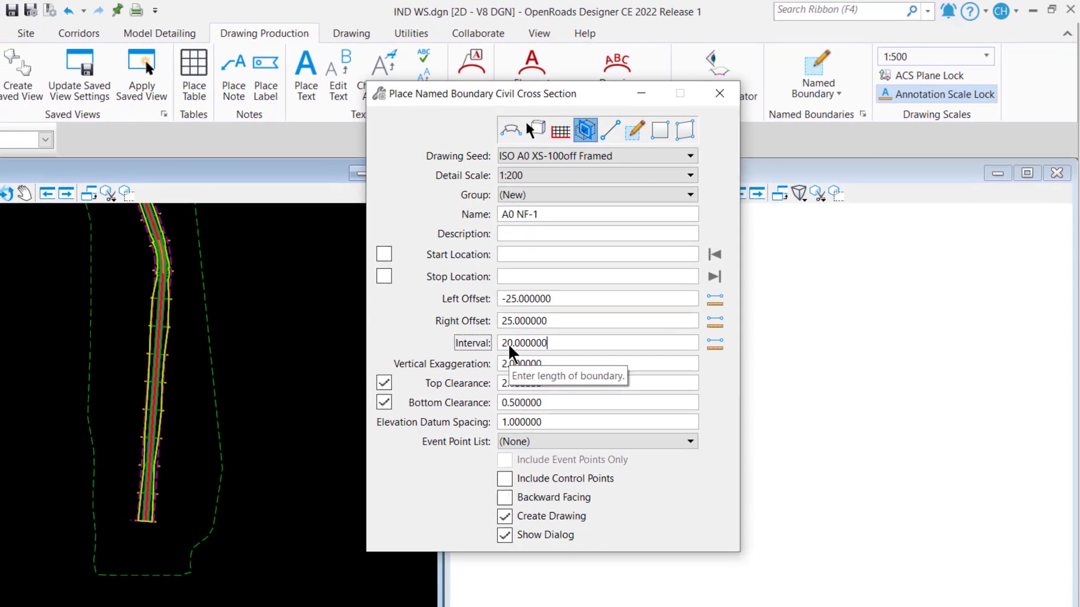
Step: Place cross-section boundaries named A0 Framed along the highway from 0+000.000 to 0+167.095 and create their drawings and sheets
{"action": "scroll", "coordinate": [172, 481], "scroll_direction": "up", "scroll_amount": 5}
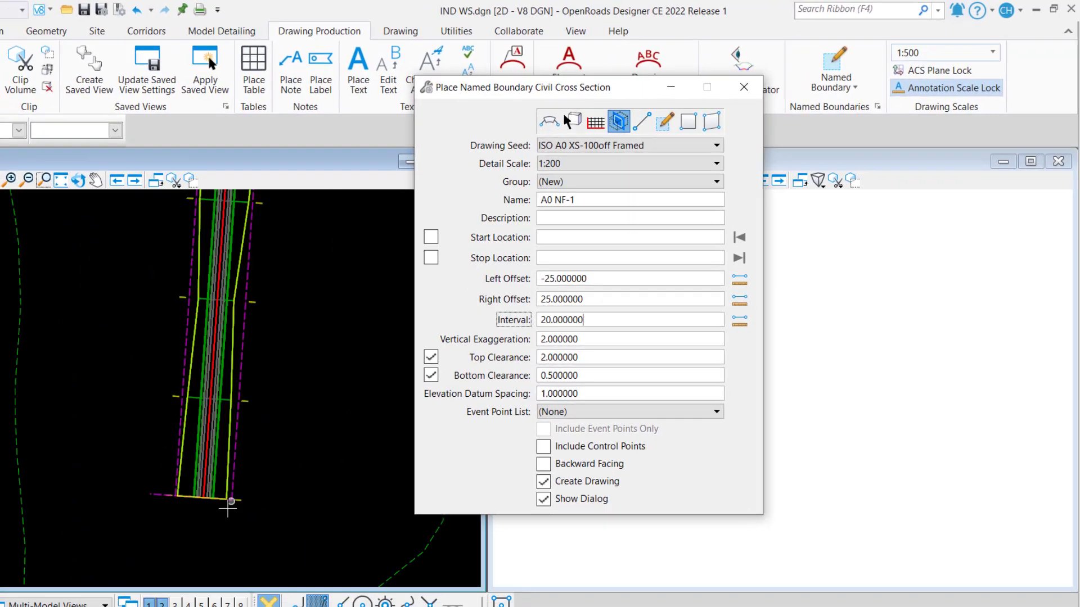
{"action": "left_click", "coordinate": [235, 447]}
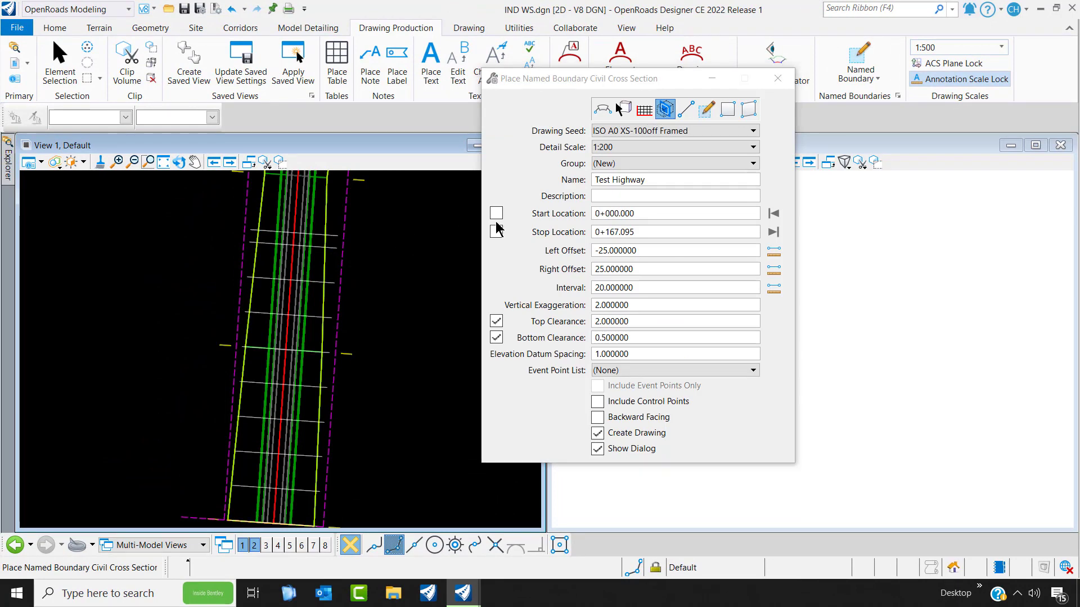
{"action": "left_click", "coordinate": [497, 223]}
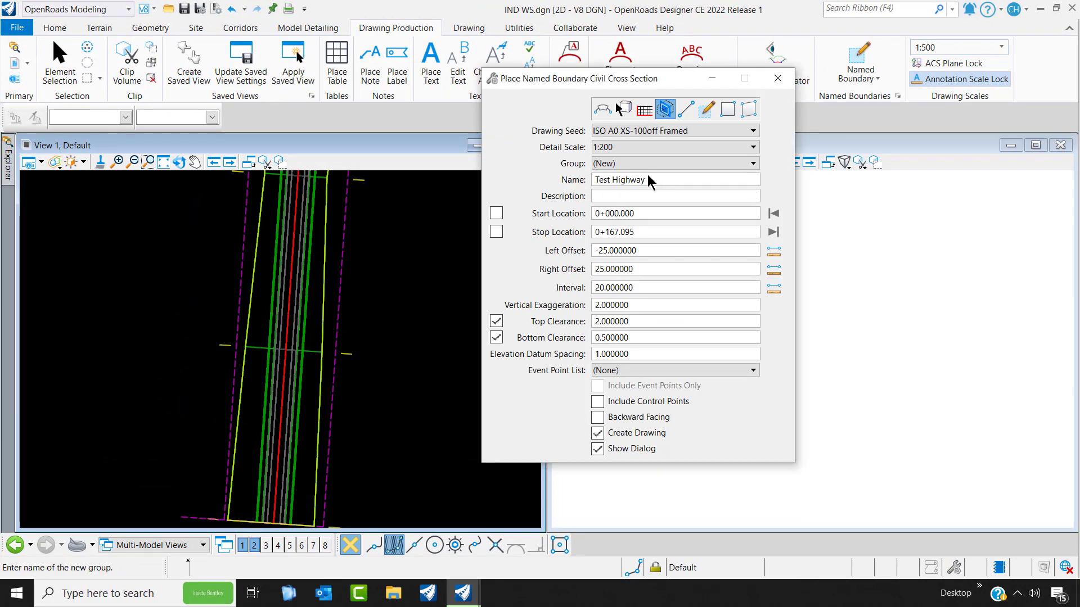
{"action": "type", "text": "A0 Framed"}
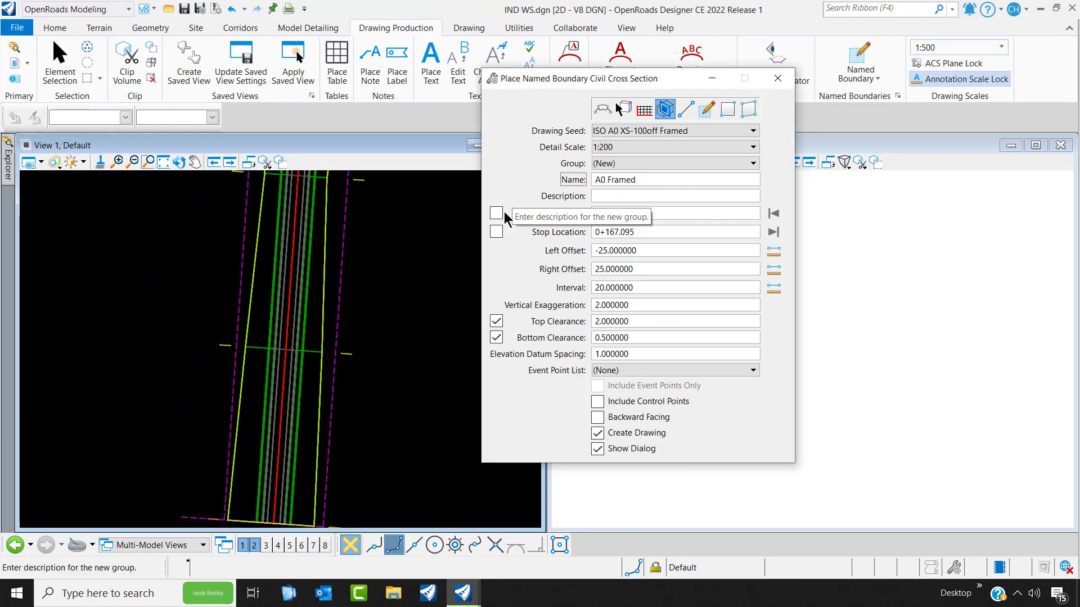
{"action": "left_click", "coordinate": [374, 366]}
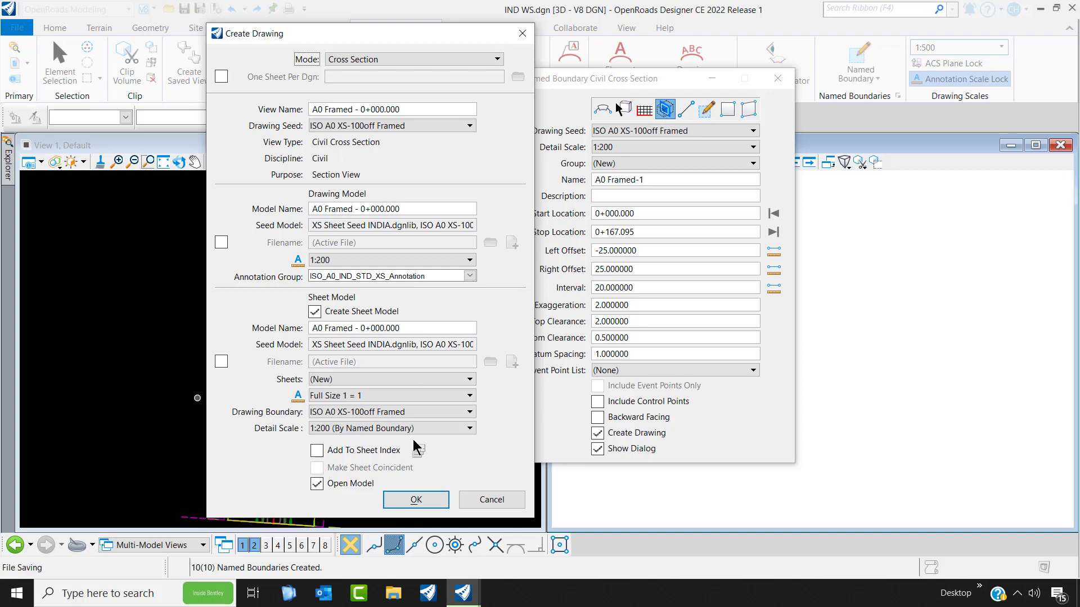
{"action": "left_click", "coordinate": [416, 499]}
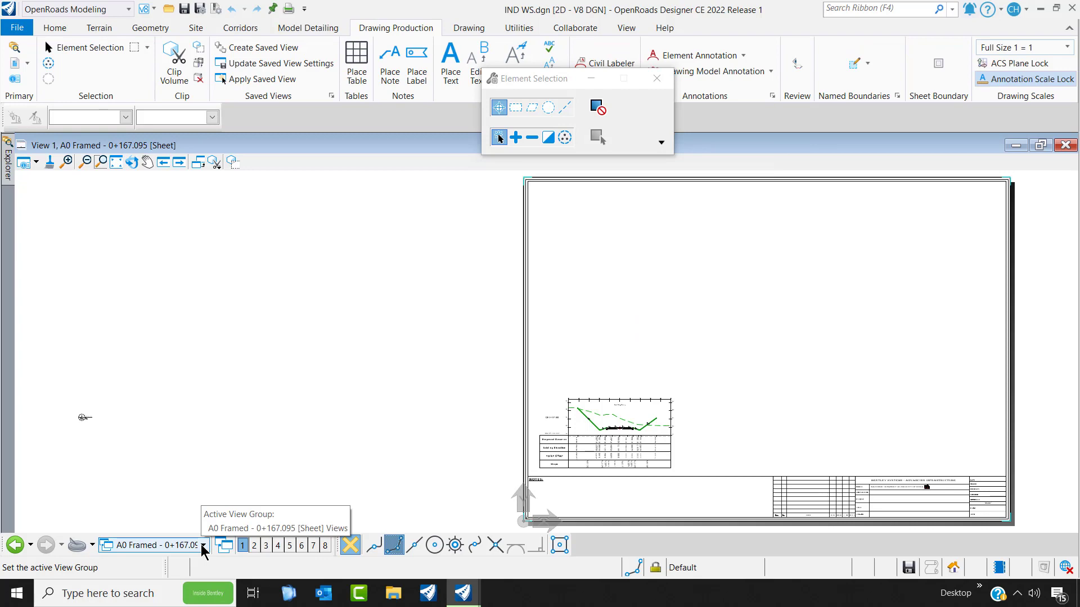
Step: Open the A0 Framed - 0+000.000 sheet view
{"action": "left_click", "coordinate": [203, 545]}
{"action": "scroll", "coordinate": [326, 458], "scroll_direction": "up", "scroll_amount": 3}
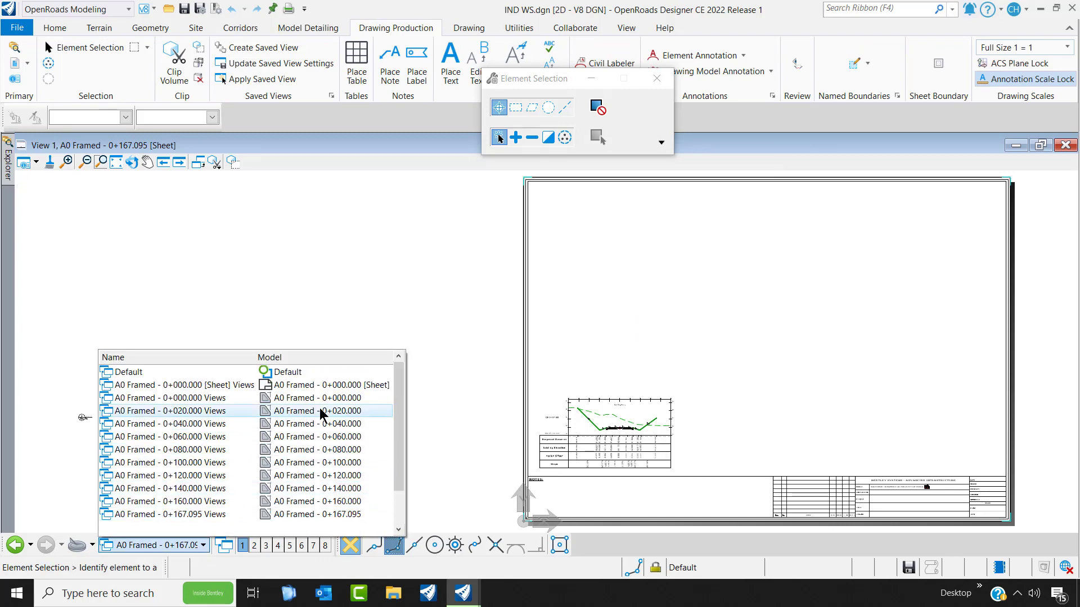
{"action": "left_click", "coordinate": [326, 386]}
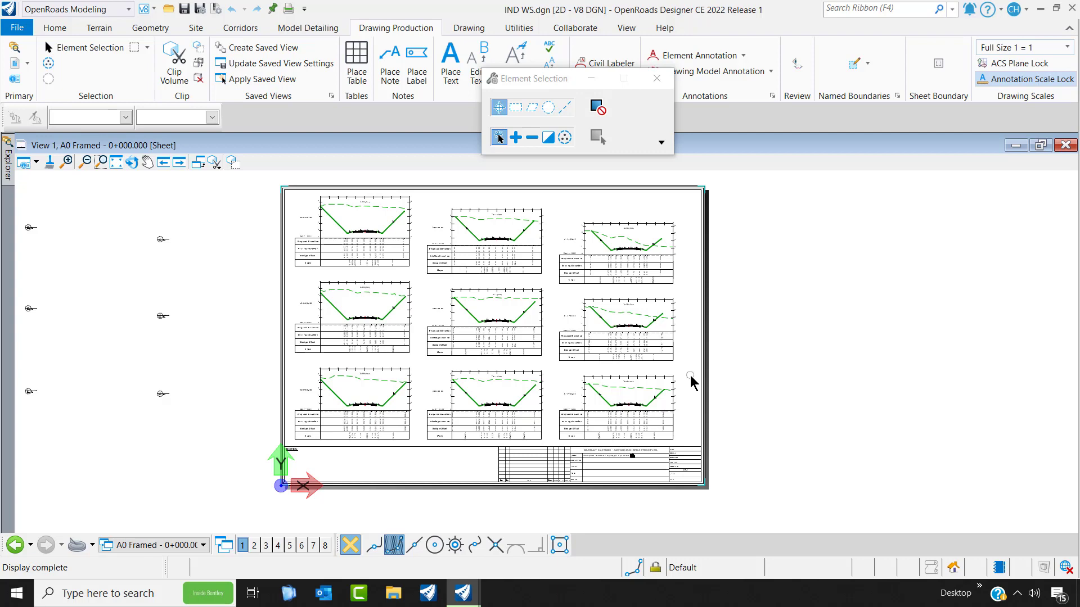
Step: Examine the framed cross sections on the sheet, including their slope labels, chainages and elevation, offset and slope tables
{"action": "scroll", "coordinate": [362, 440], "scroll_direction": "up", "scroll_amount": 2}
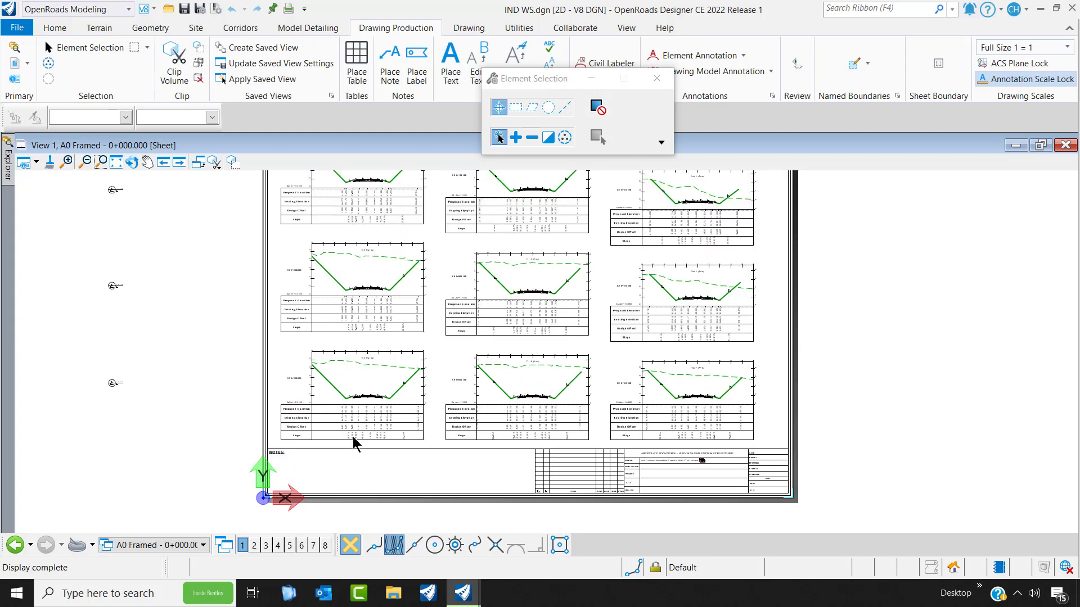
{"action": "scroll", "coordinate": [318, 440], "scroll_direction": "up", "scroll_amount": 4}
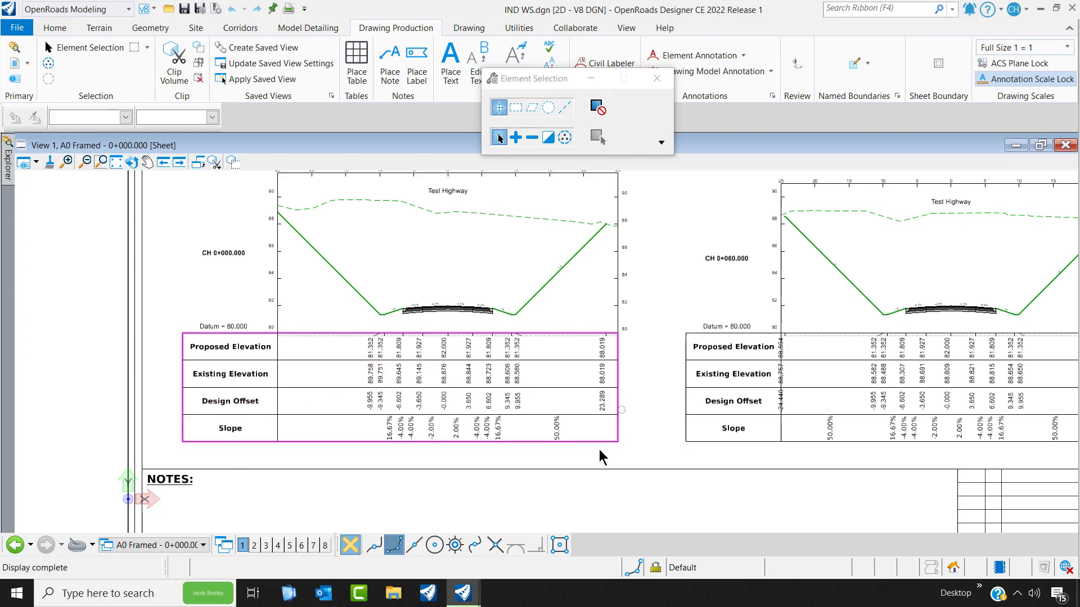
{"action": "scroll", "coordinate": [366, 451], "scroll_direction": "down", "scroll_amount": 2}
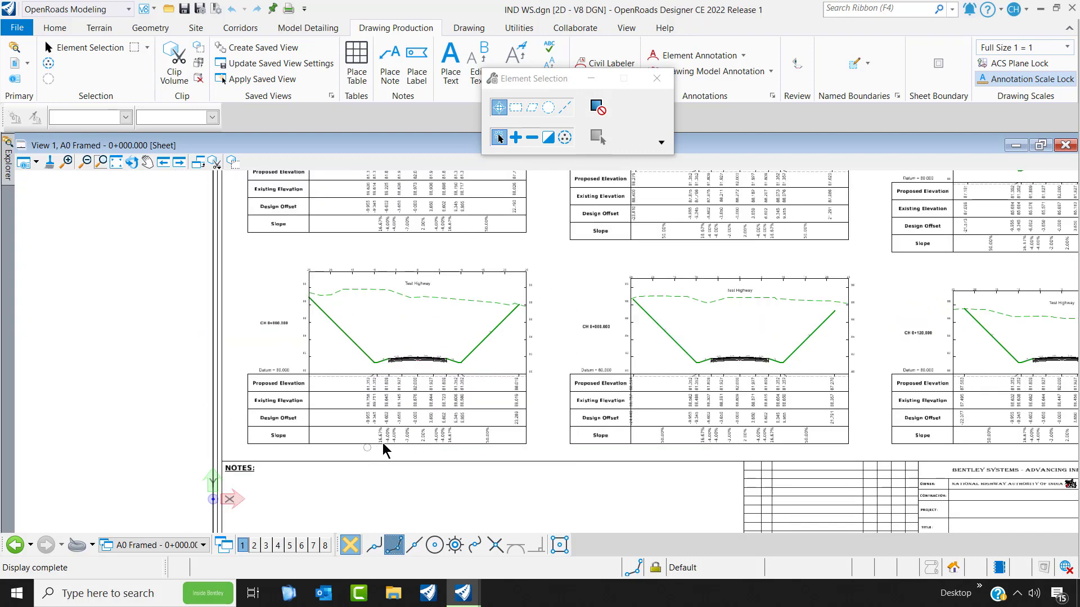
{"action": "scroll", "coordinate": [424, 260], "scroll_direction": "up", "scroll_amount": 2}
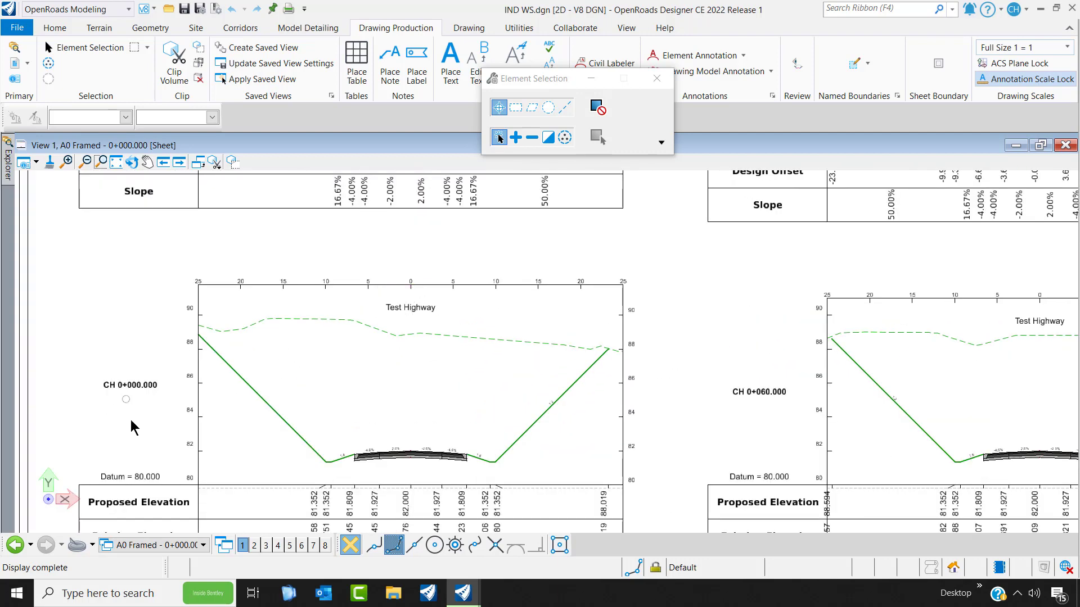
{"action": "scroll", "coordinate": [449, 479], "scroll_direction": "up", "scroll_amount": 2}
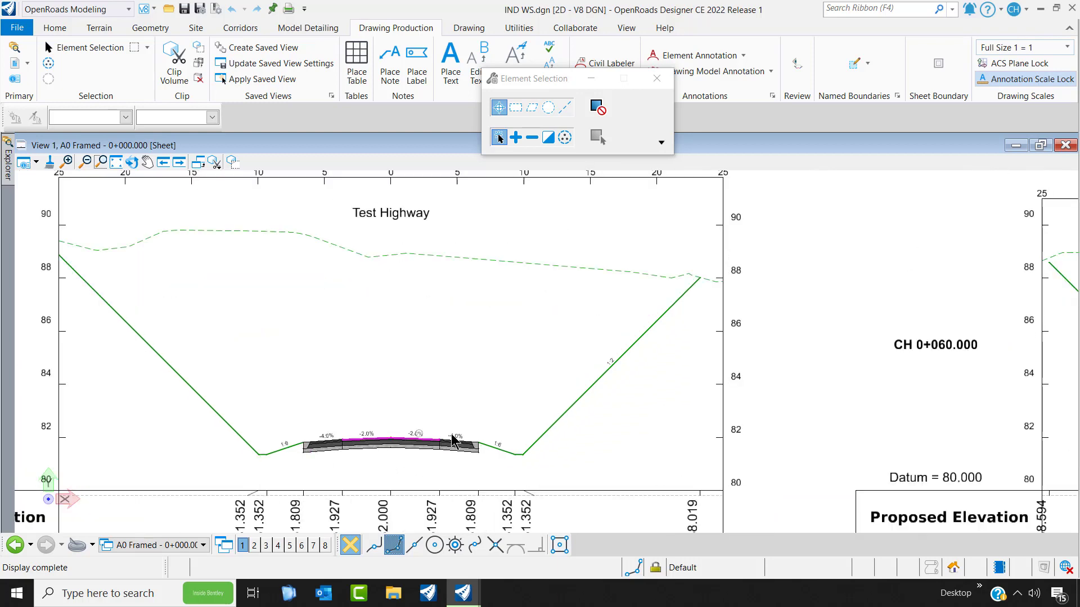
{"action": "scroll", "coordinate": [302, 386], "scroll_direction": "down", "scroll_amount": 5}
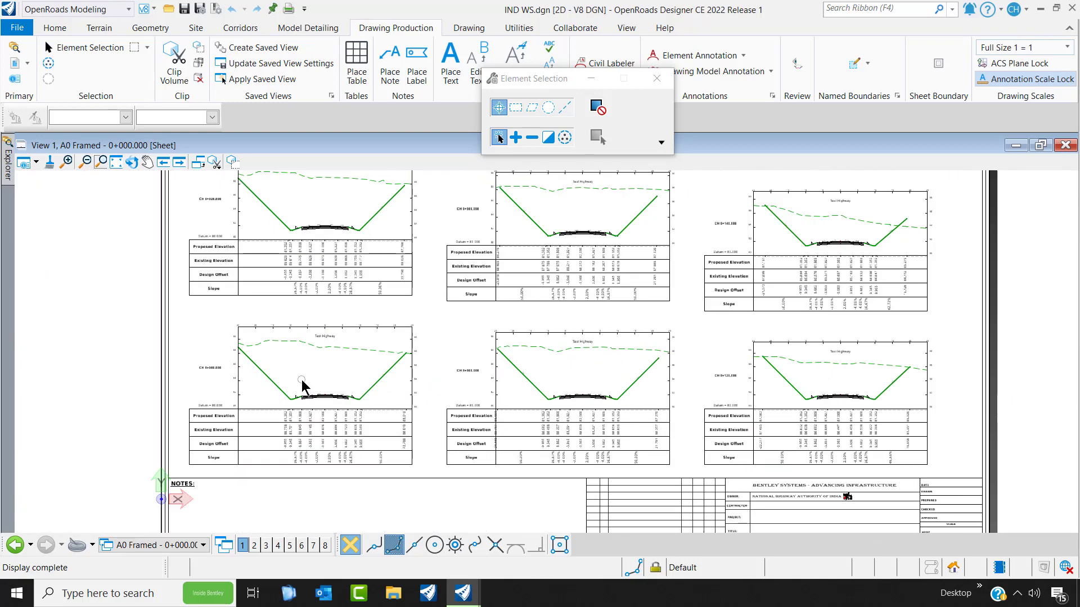
{"action": "scroll", "coordinate": [302, 386], "scroll_direction": "down", "scroll_amount": 2}
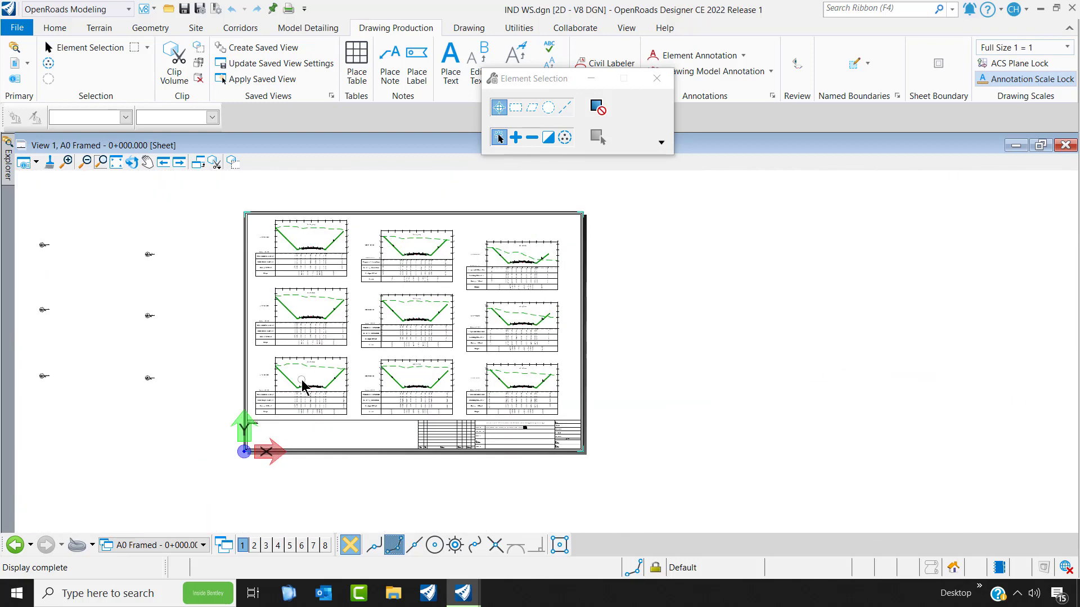
Step: Return to the Multi-Model Views view group
{"action": "left_click", "coordinate": [150, 546]}
{"action": "scroll", "coordinate": [154, 514], "scroll_direction": "down", "scroll_amount": 1}
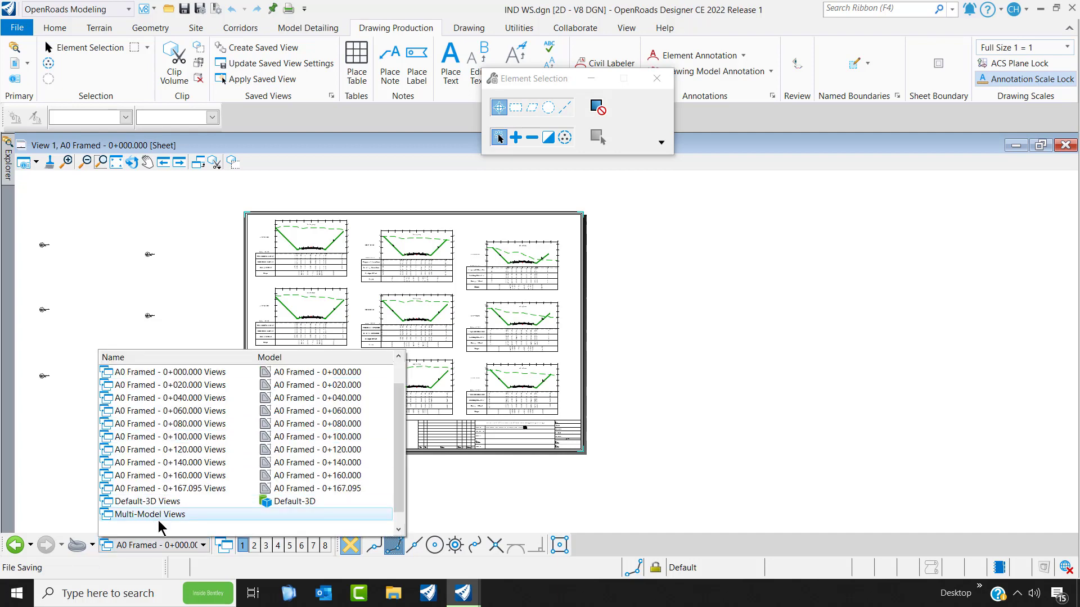
{"action": "left_click", "coordinate": [157, 514]}
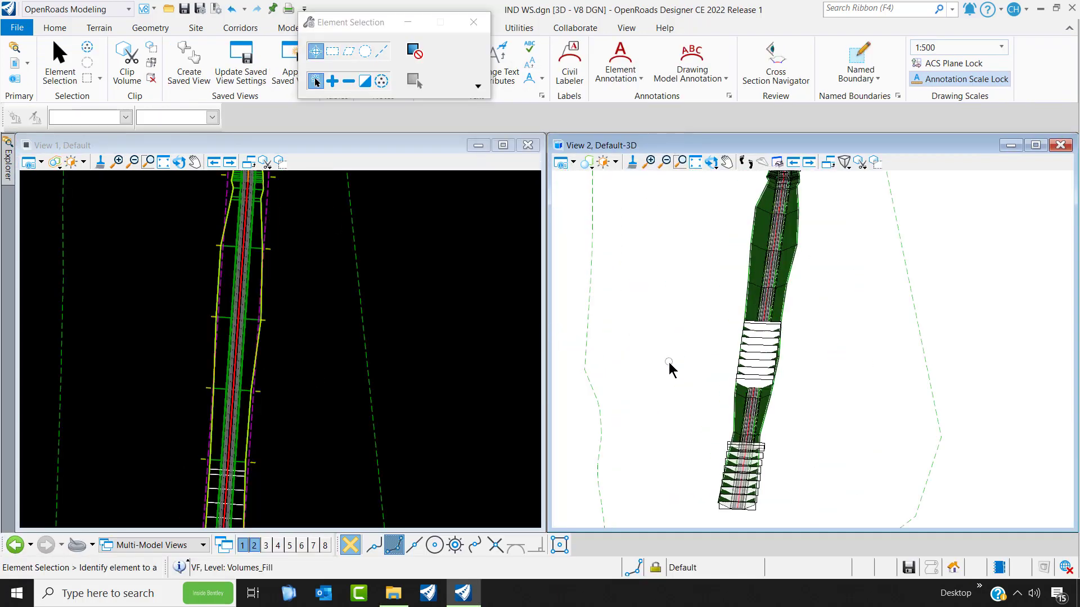
Step: Start another civil cross-section named boundary on the highway with drawing seed ISO A0 XS-100off NF, starting at 0+542.305
{"action": "scroll", "coordinate": [212, 383], "scroll_direction": "up", "scroll_amount": 1}
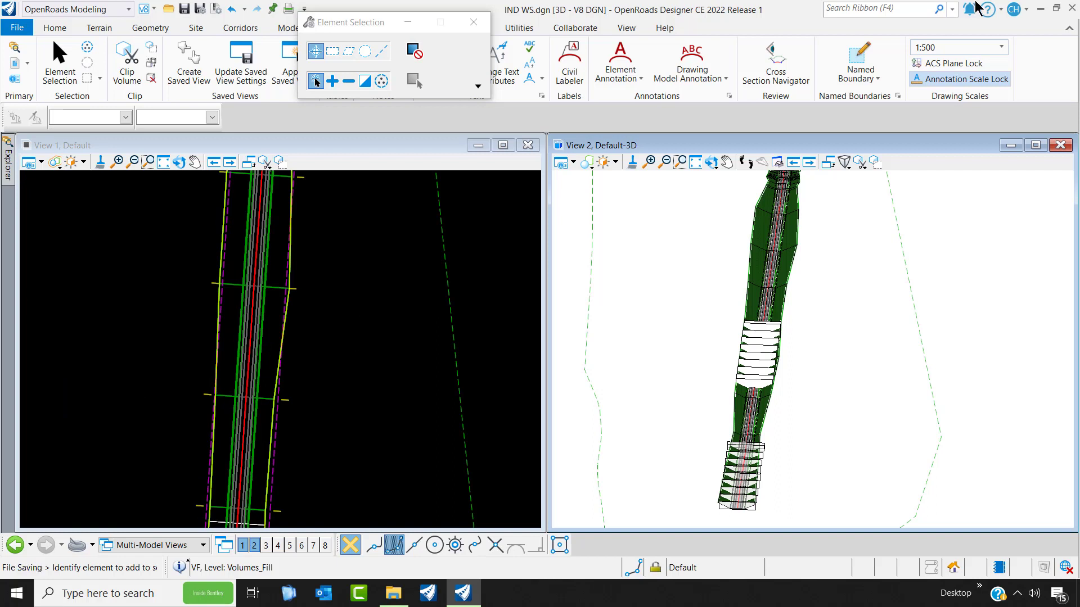
{"action": "left_click", "coordinate": [859, 56]}
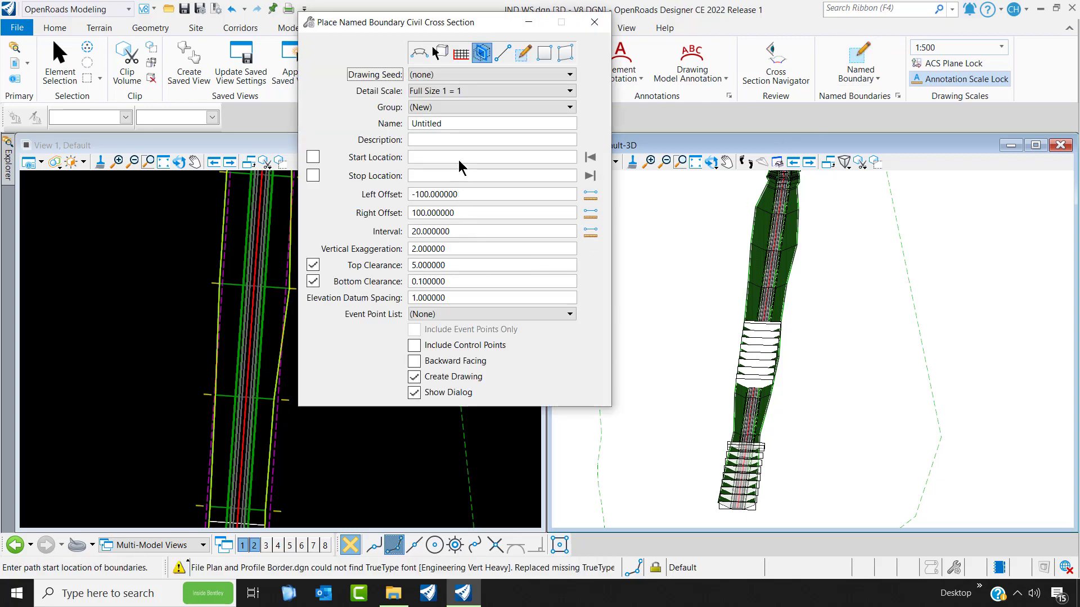
{"action": "left_click", "coordinate": [472, 75]}
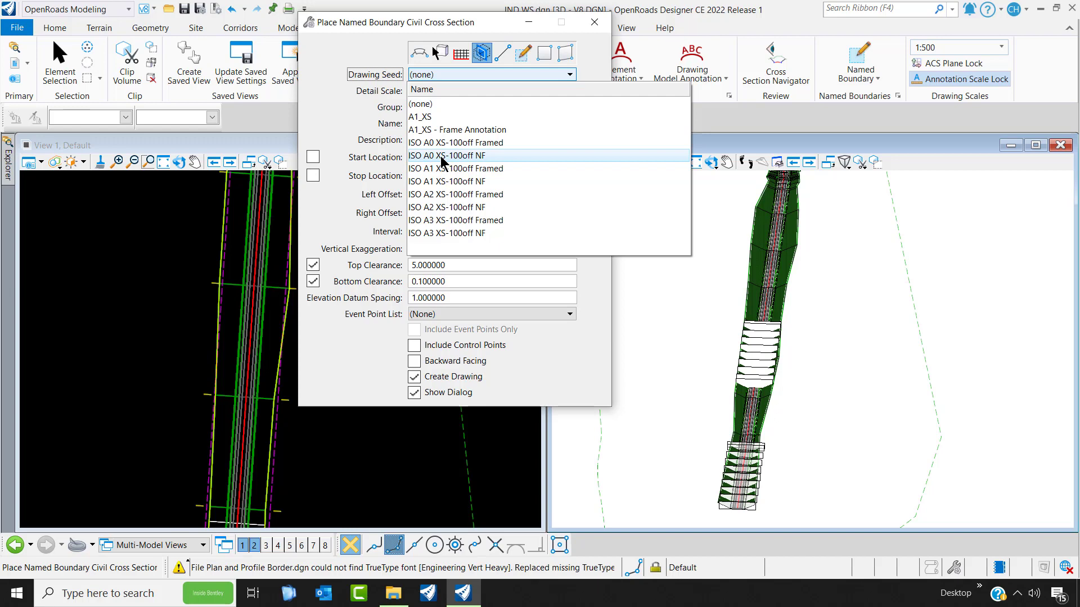
{"action": "left_click", "coordinate": [444, 156]}
{"action": "scroll", "coordinate": [239, 452], "scroll_direction": "up", "scroll_amount": 2}
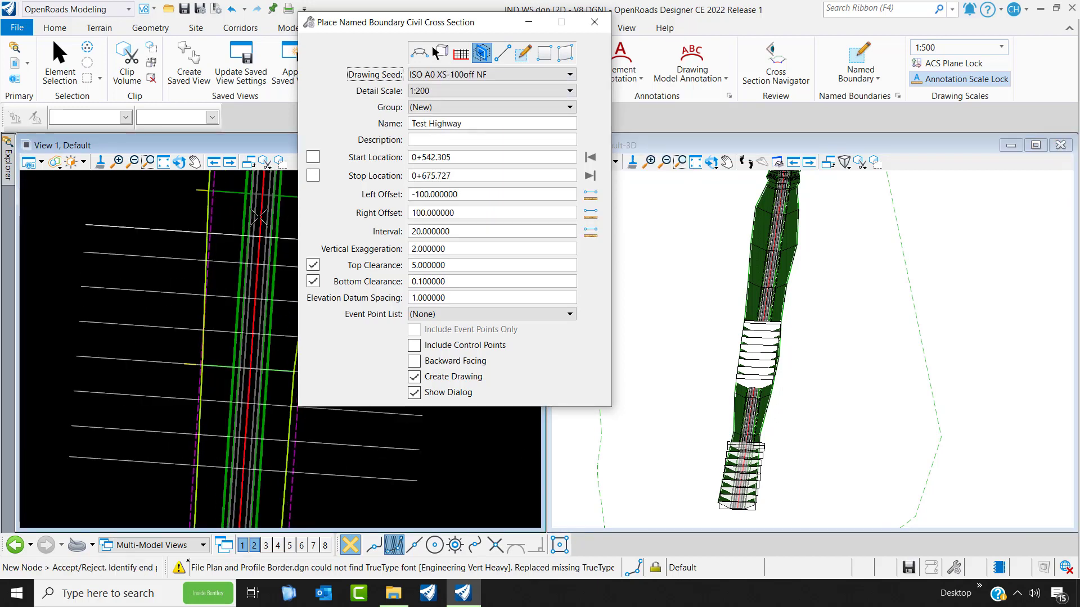
{"action": "scroll", "coordinate": [216, 251], "scroll_direction": "down", "scroll_amount": 2}
Step: Set the unframed cross-section boundary's left offset to -25 and right offset to 25
{"action": "left_click", "coordinate": [454, 195]}
{"action": "type", "text": "-25"}
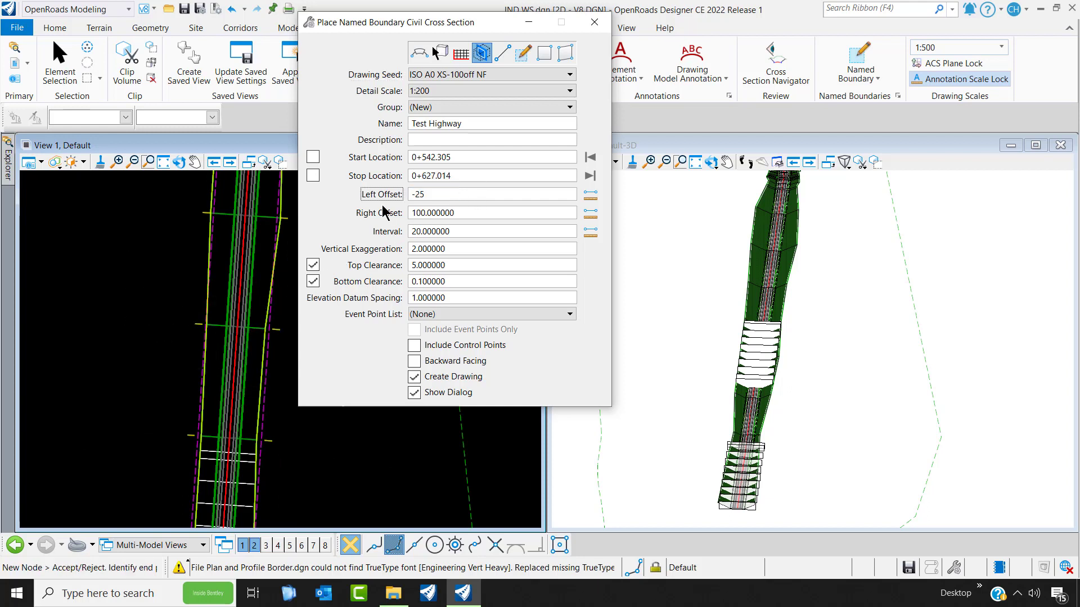
{"action": "key", "text": "Tab"}
{"action": "type", "text": "25"}
{"action": "key", "text": "Return"}
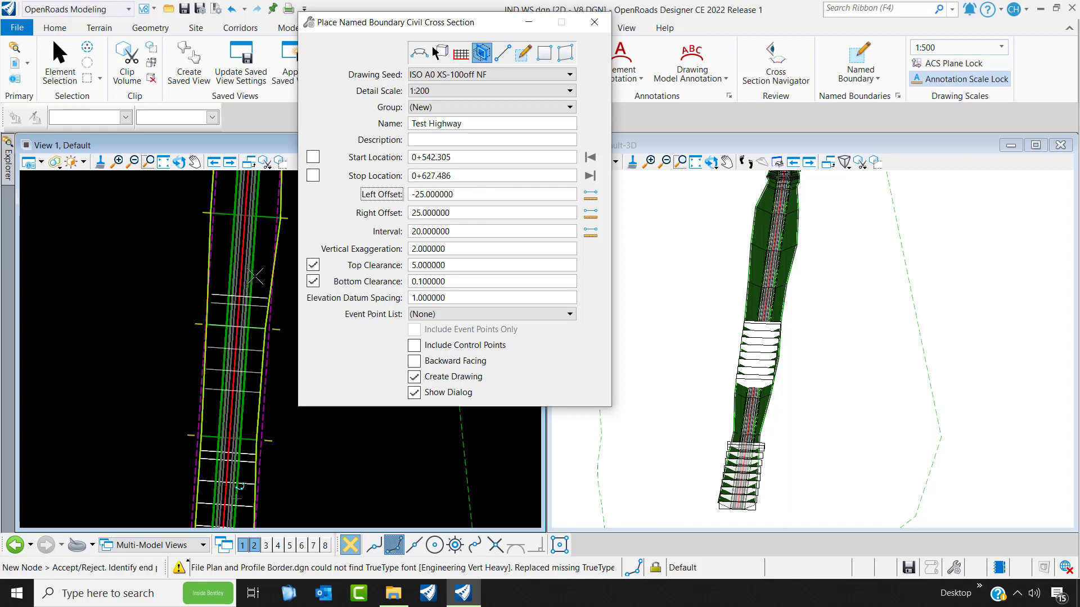
Step: End the unframed cross-section boundary at 0+732.967, name it A0 NF 1, and create its drawing and sheet models
{"action": "left_click", "coordinate": [272, 181]}
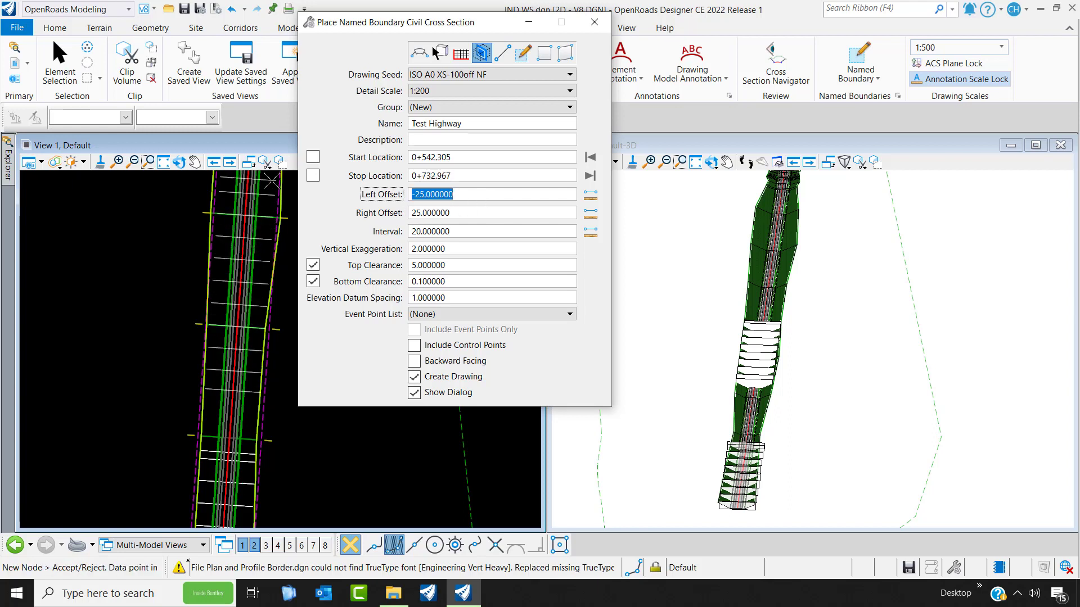
{"action": "left_click_drag", "start_coordinate": [466, 126], "coordinate": [386, 127]}
{"action": "type", "text": "A0"}
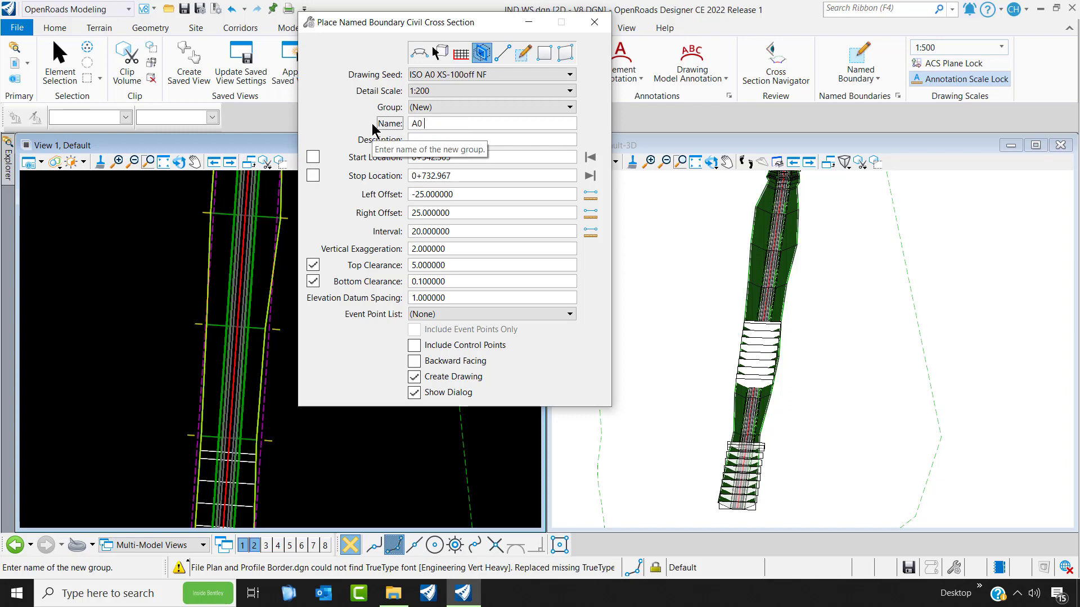
{"action": "type", "text": " NF 1"}
{"action": "left_click", "coordinate": [142, 287]}
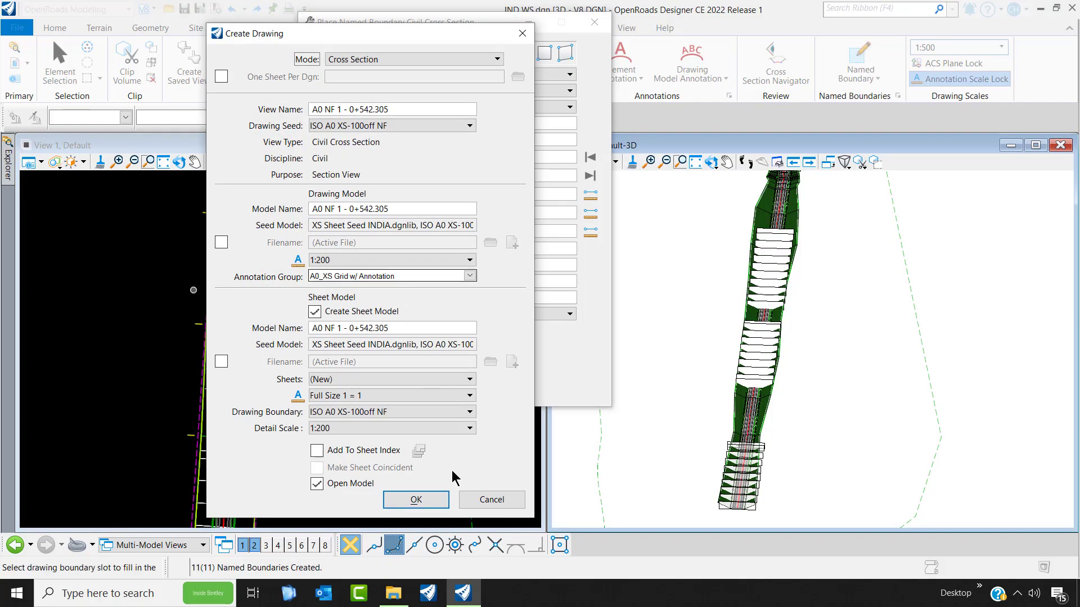
{"action": "left_click", "coordinate": [436, 506]}
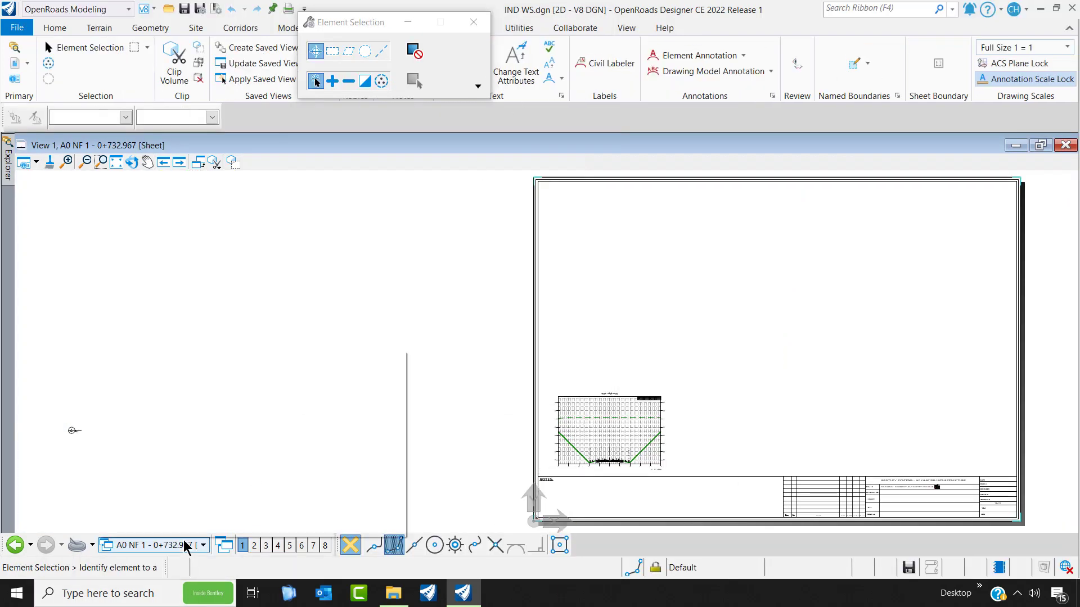
Step: Open the A0 NF 1 - 0+542.305 sheet and examine the first unframed cross section's slope, offset and elevation labels
{"action": "left_click", "coordinate": [186, 545]}
{"action": "scroll", "coordinate": [316, 495], "scroll_direction": "up", "scroll_amount": 1}
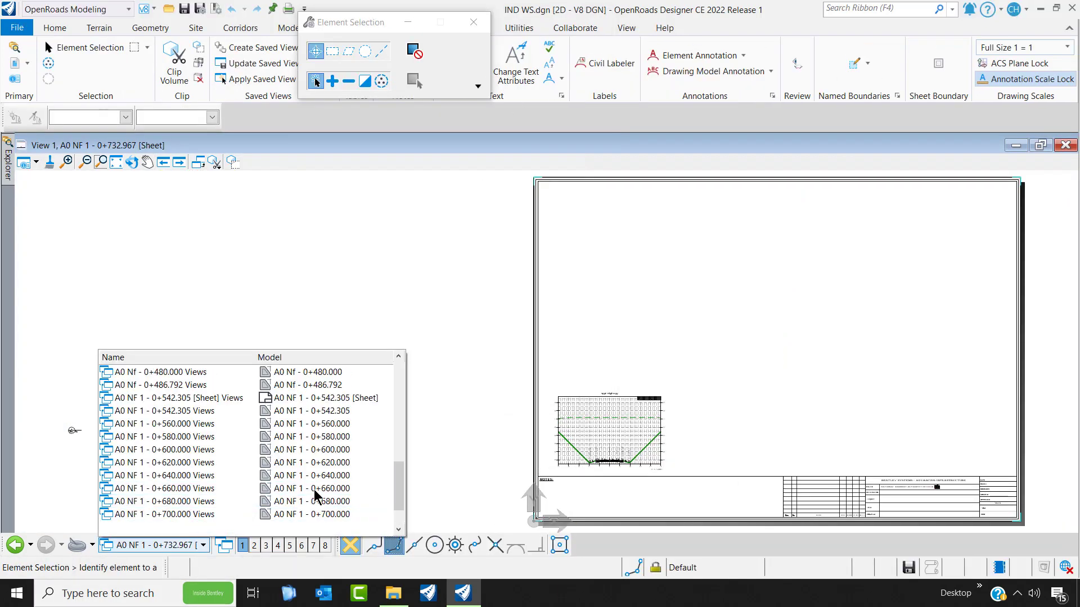
{"action": "left_click", "coordinate": [326, 407]}
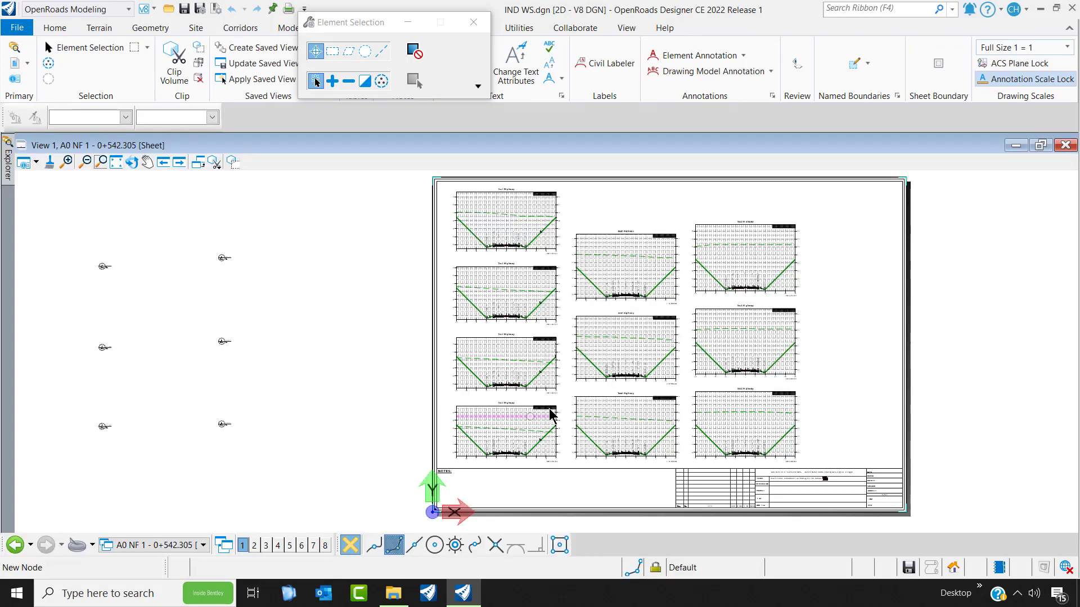
{"action": "scroll", "coordinate": [521, 427], "scroll_direction": "up", "scroll_amount": 3}
{"action": "scroll", "coordinate": [506, 444], "scroll_direction": "up", "scroll_amount": 4}
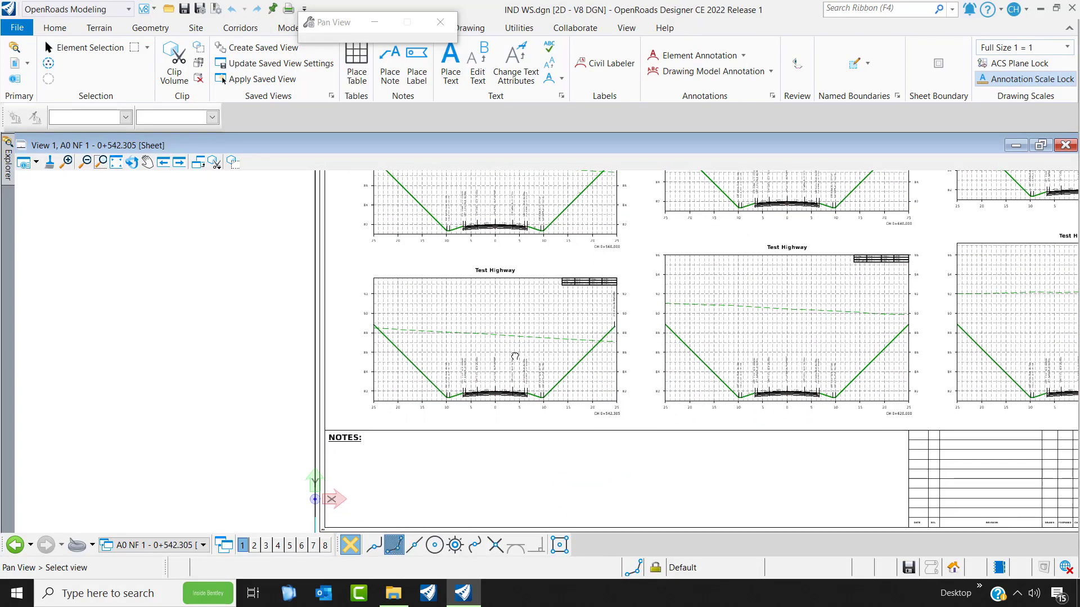
{"action": "scroll", "coordinate": [481, 412], "scroll_direction": "up", "scroll_amount": 2}
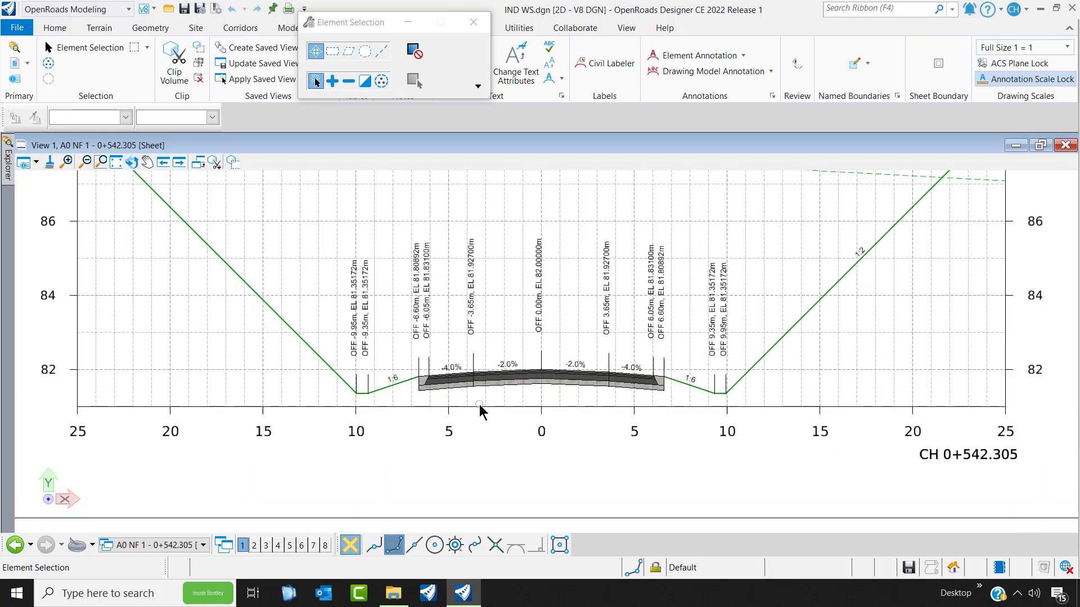
{"action": "scroll", "coordinate": [439, 338], "scroll_direction": "up", "scroll_amount": 3}
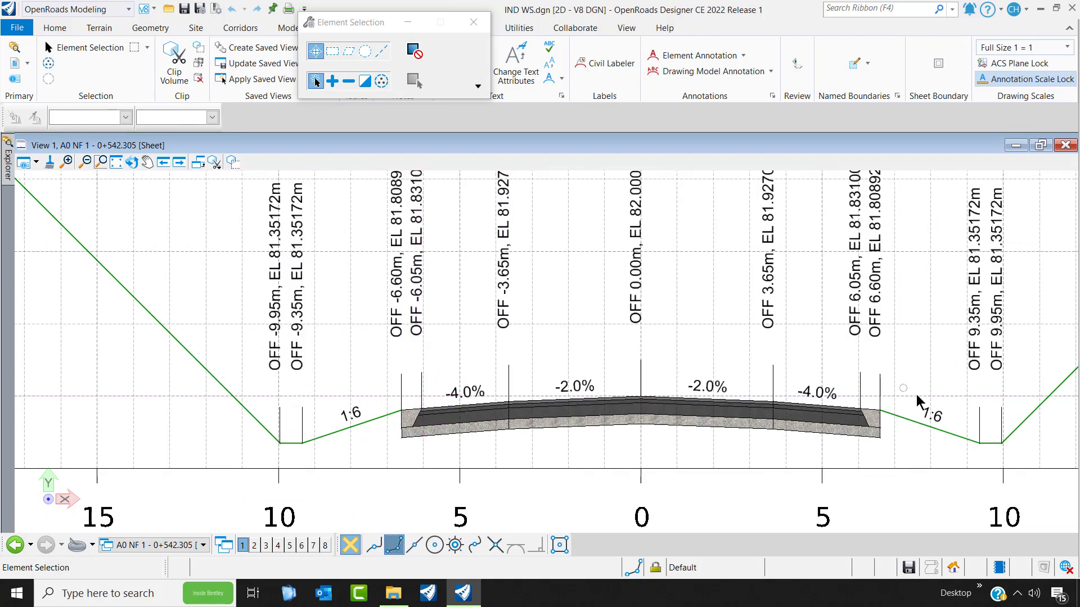
{"action": "scroll", "coordinate": [448, 471], "scroll_direction": "down", "scroll_amount": 3}
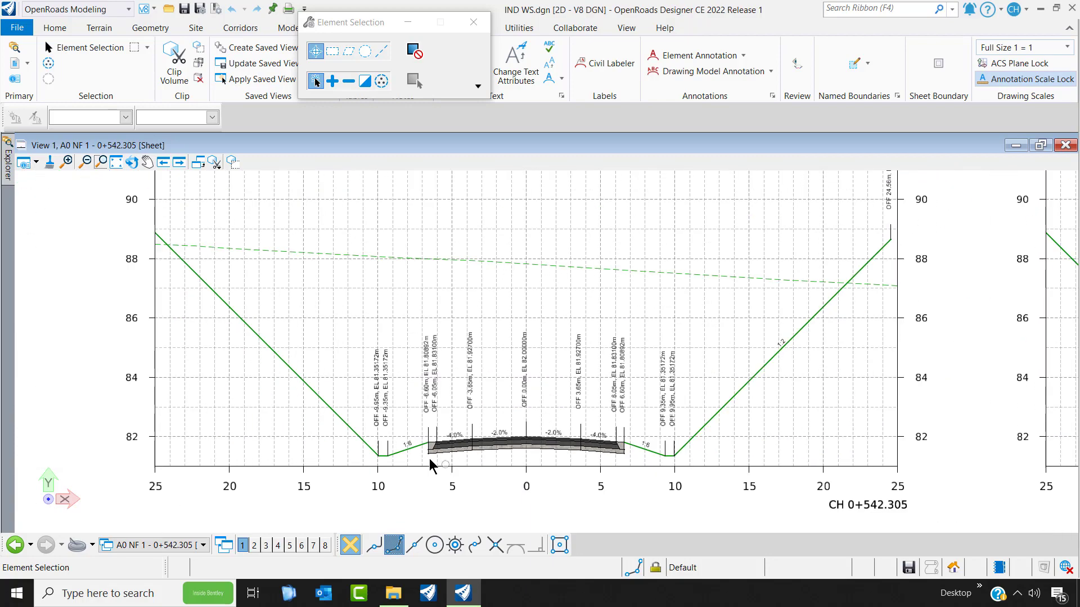
{"action": "scroll", "coordinate": [442, 467], "scroll_direction": "down", "scroll_amount": 2}
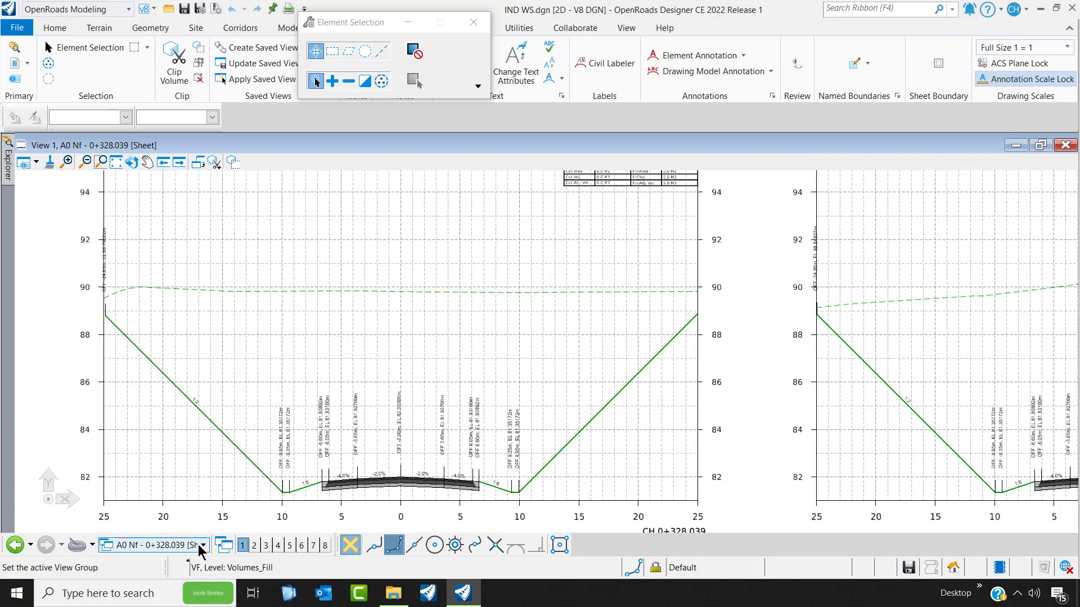
Step: Return to the Multi-Model Views view group and list the cross-section drawing annotation groups in the IND WS.dgn standards
{"action": "left_click", "coordinate": [201, 548]}
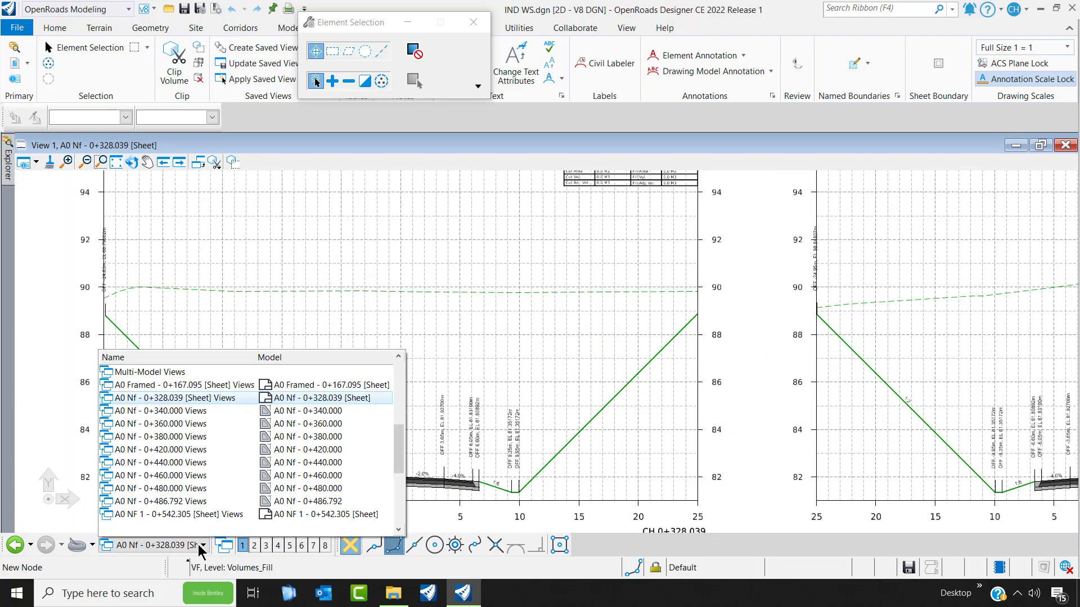
{"action": "left_click", "coordinate": [140, 373]}
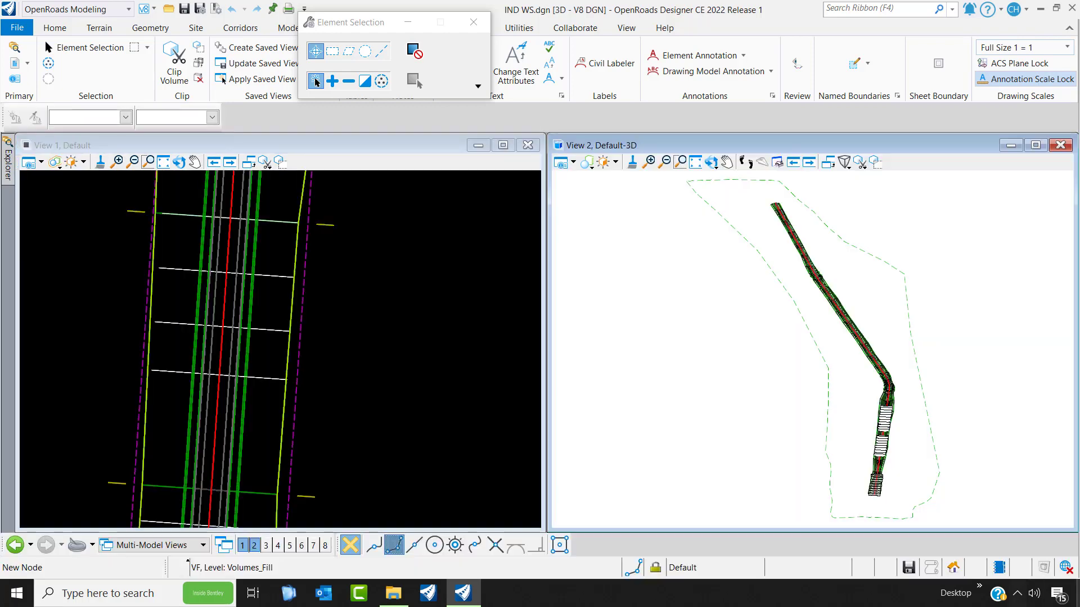
{"action": "mouse_move", "coordinate": [8, 165]}
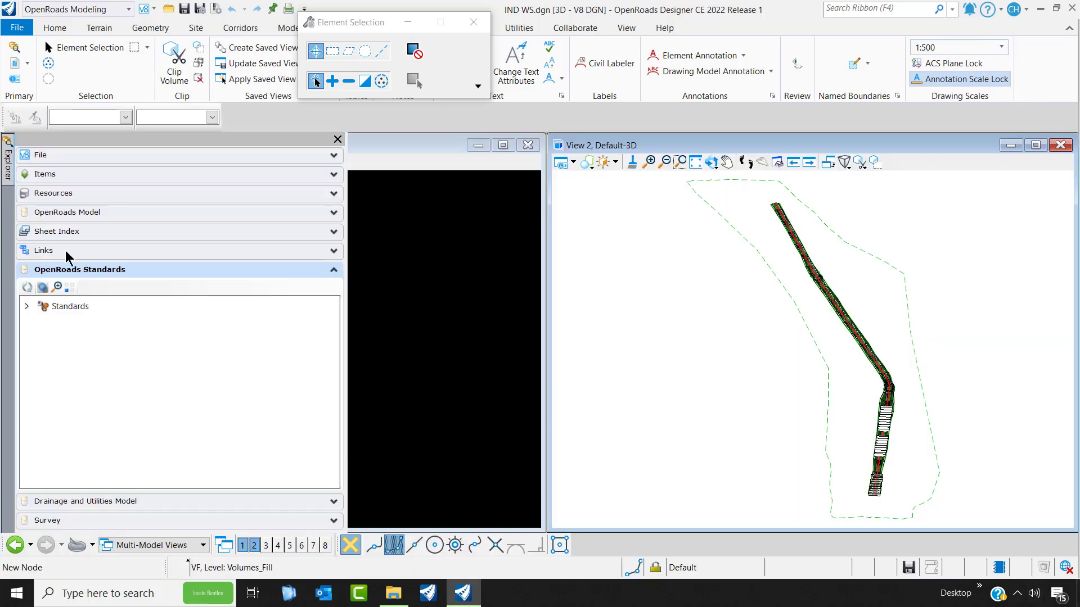
{"action": "left_click", "coordinate": [27, 306]}
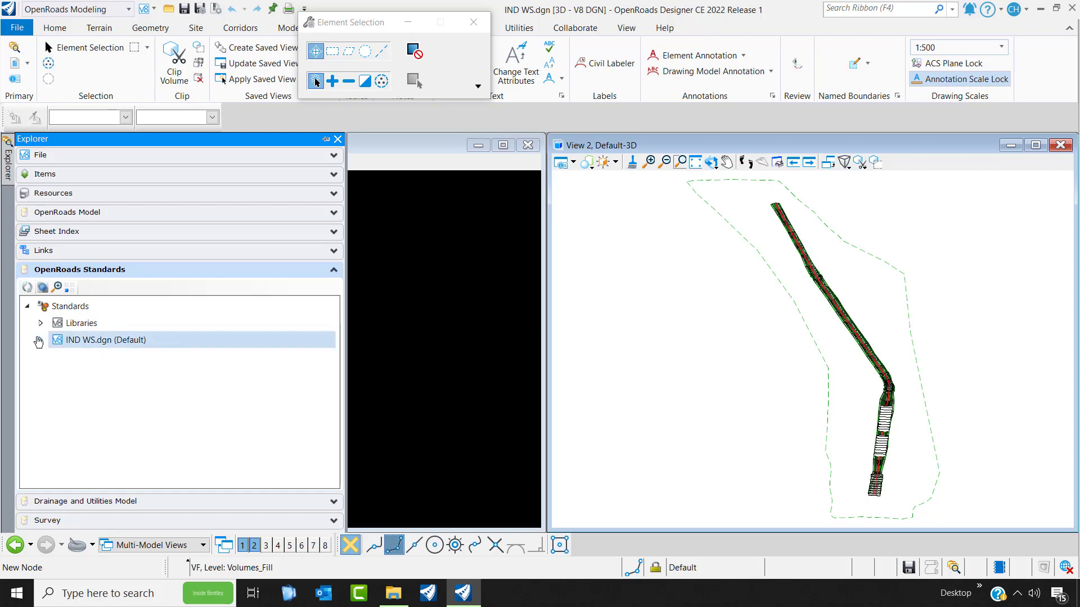
{"action": "left_click", "coordinate": [40, 341]}
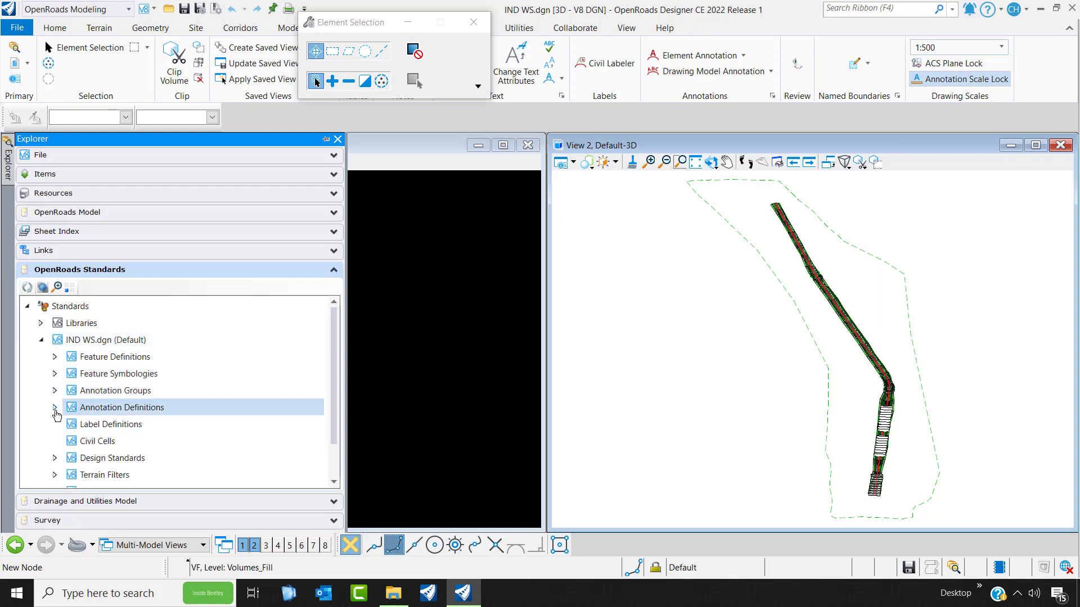
{"action": "left_click", "coordinate": [54, 390]}
{"action": "left_click", "coordinate": [69, 441]}
{"action": "scroll", "coordinate": [85, 411], "scroll_direction": "down", "scroll_amount": 2}
{"action": "left_click", "coordinate": [79, 358]}
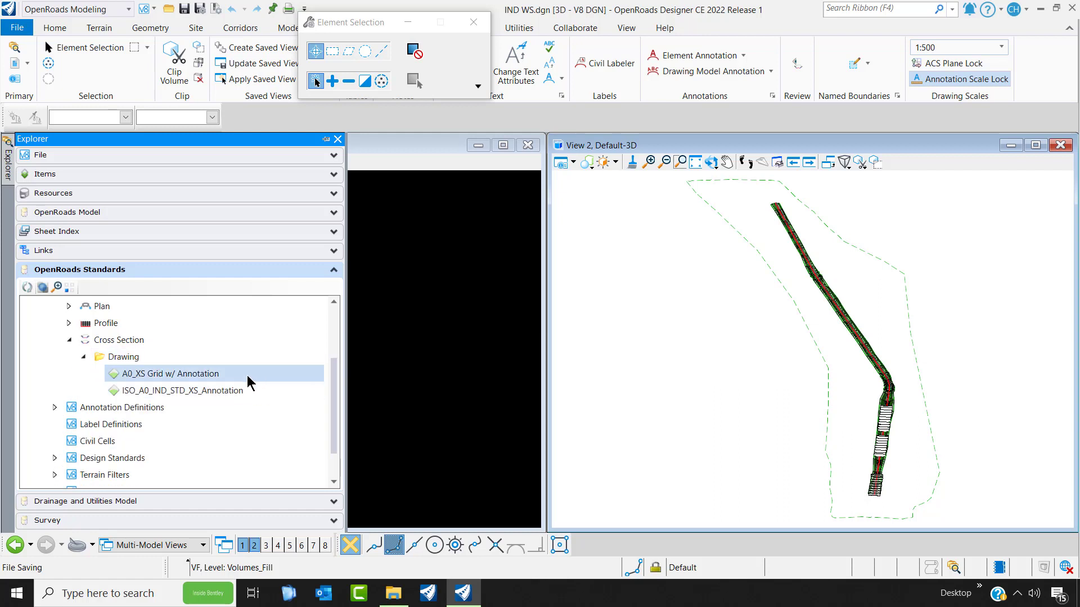
Step: Open the ISO_A0_IND_STD_XS_Annotation cross-section annotation group for management
{"action": "left_click", "coordinate": [192, 396]}
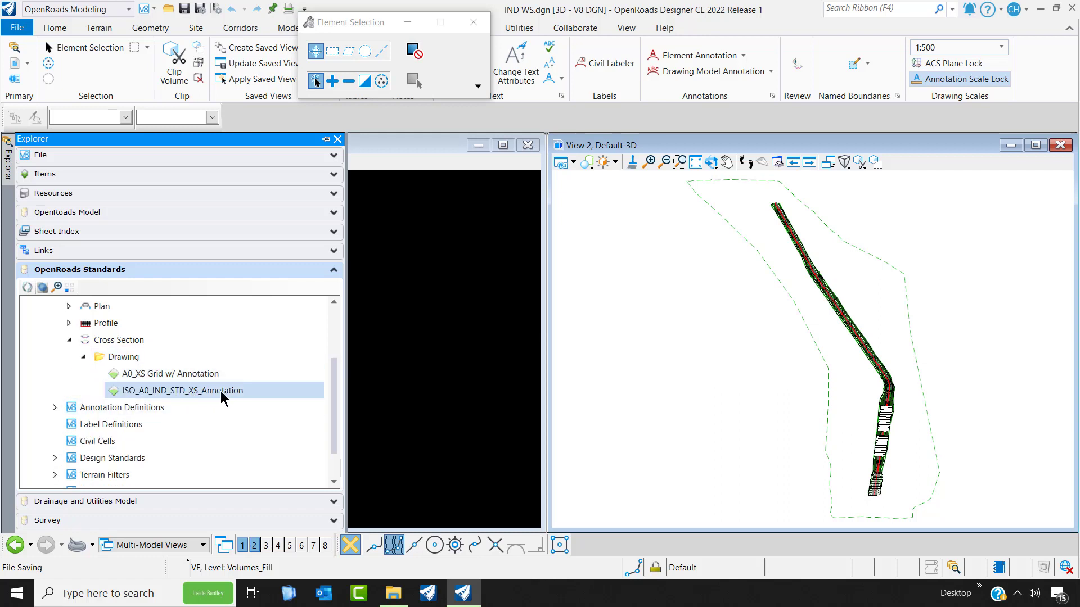
{"action": "left_click", "coordinate": [196, 379]}
{"action": "left_click", "coordinate": [183, 392]}
{"action": "right_click", "coordinate": [182, 393]}
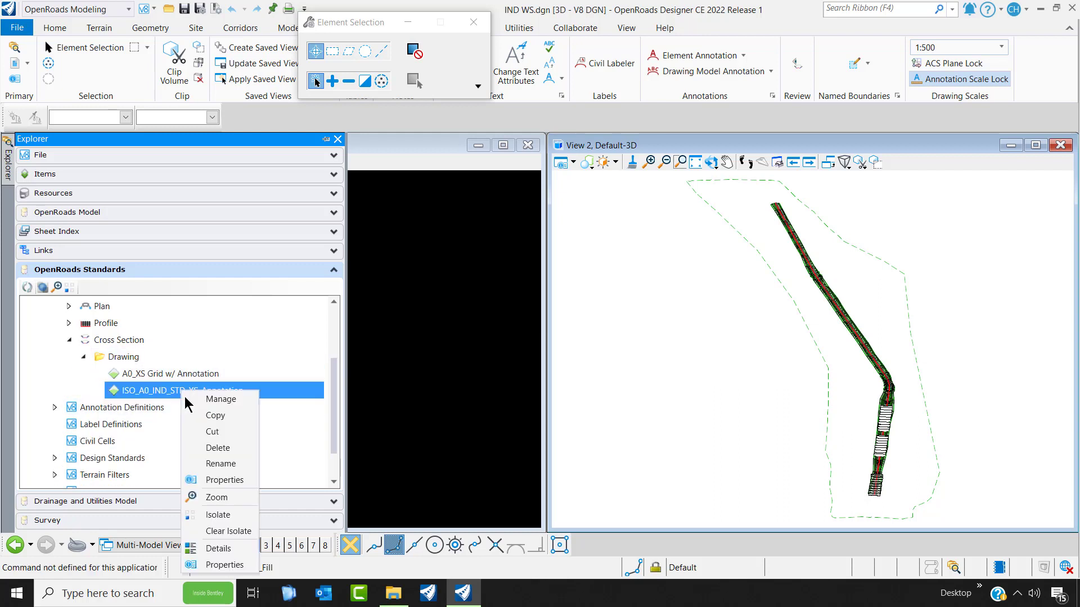
{"action": "left_click", "coordinate": [208, 403]}
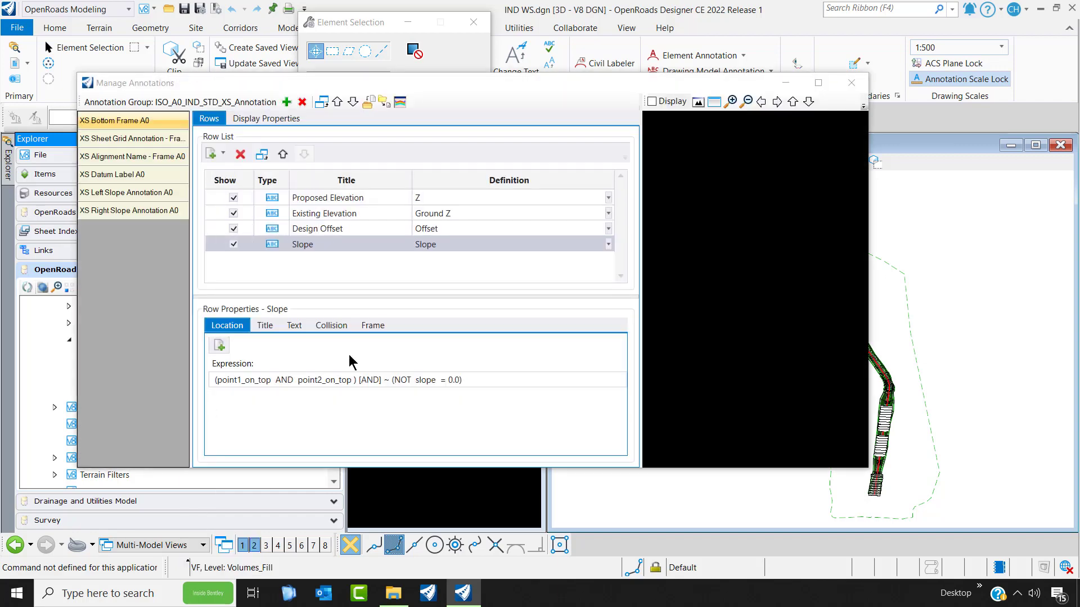
Step: Review the XS Bottom Frame A0 row settings for slope, design offset, existing elevation and proposed elevation, and close the annotation manager
{"action": "left_click", "coordinate": [265, 327]}
{"action": "left_click", "coordinate": [297, 326]}
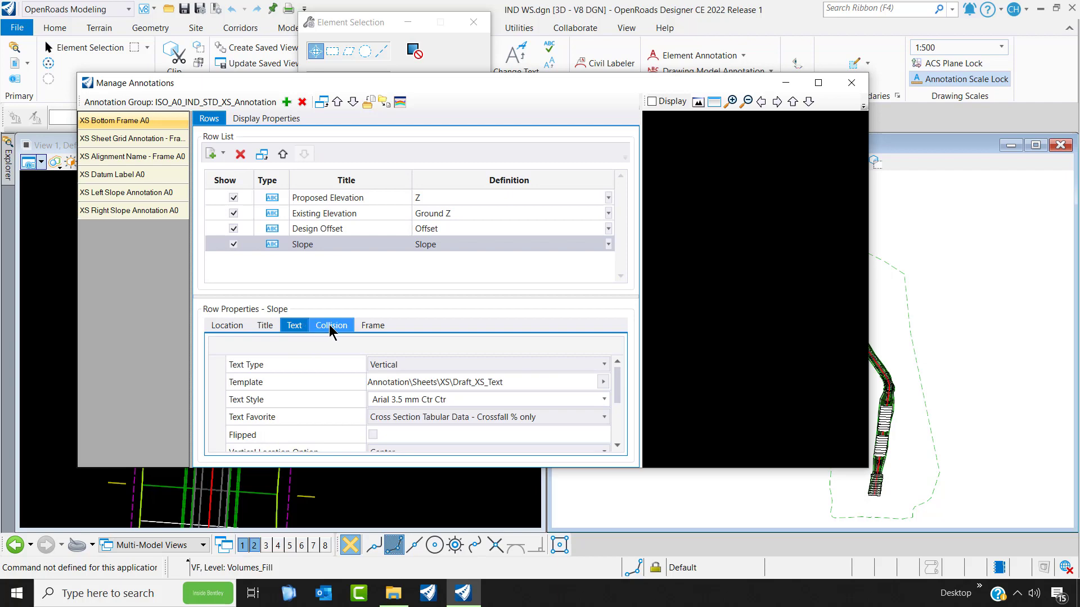
{"action": "left_click", "coordinate": [332, 326]}
{"action": "left_click", "coordinate": [372, 326]}
{"action": "left_click", "coordinate": [370, 229]}
{"action": "left_click", "coordinate": [354, 213]}
{"action": "left_click", "coordinate": [351, 197]}
{"action": "left_click", "coordinate": [851, 83]}
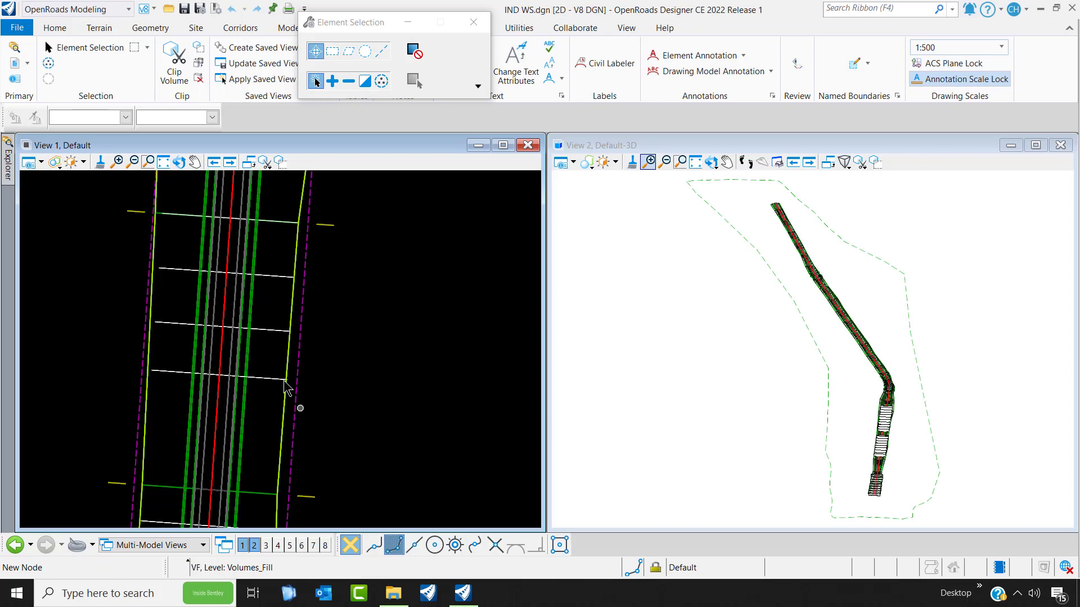
Step: Generate a horizontal geometry report for the Test Highway alignment in the plan view
{"action": "scroll", "coordinate": [270, 358], "scroll_direction": "down", "scroll_amount": 3}
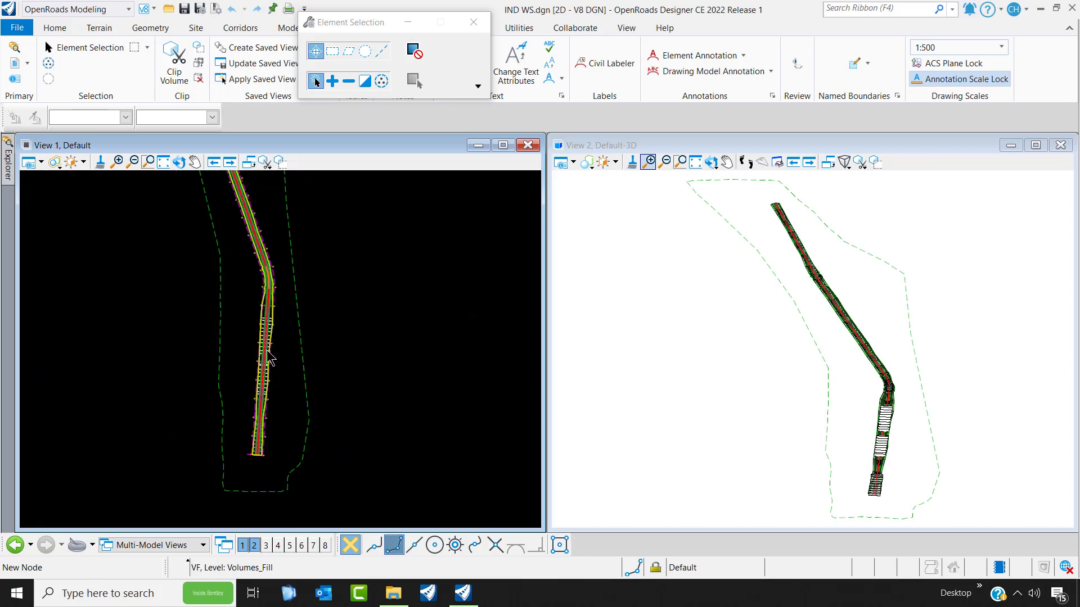
{"action": "scroll", "coordinate": [251, 478], "scroll_direction": "up", "scroll_amount": 3}
{"action": "scroll", "coordinate": [232, 325], "scroll_direction": "up", "scroll_amount": 6}
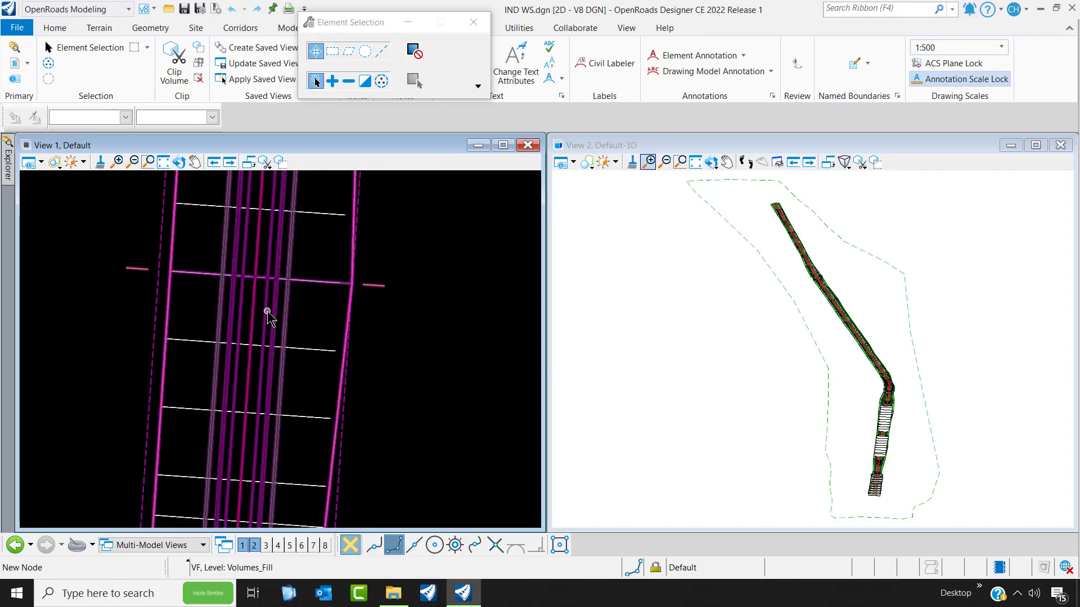
{"action": "left_click", "coordinate": [253, 313]}
{"action": "mouse_move", "coordinate": [254, 315]}
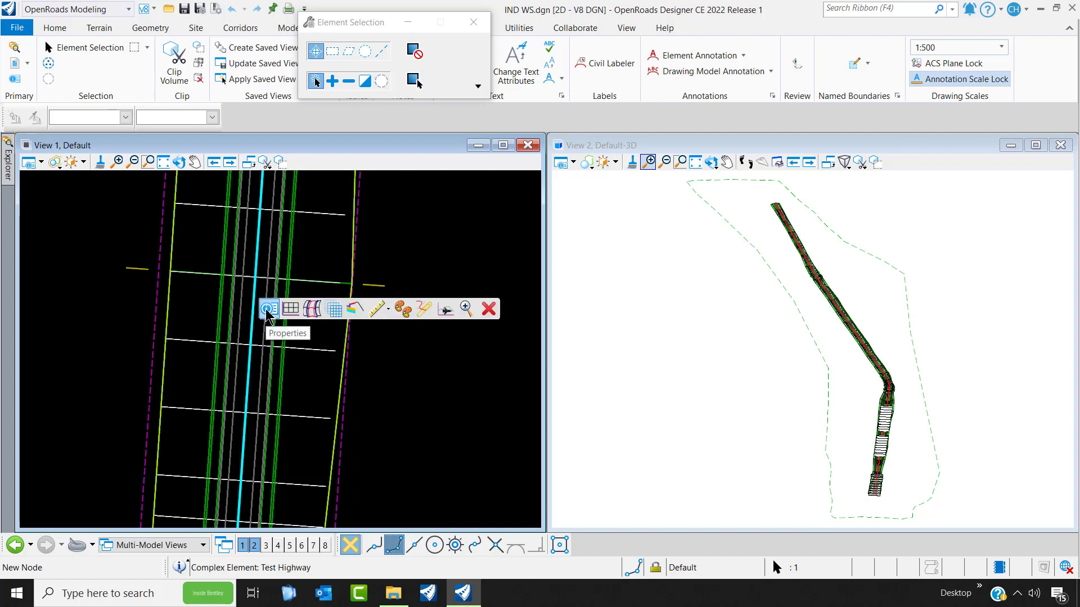
{"action": "left_click", "coordinate": [424, 308]}
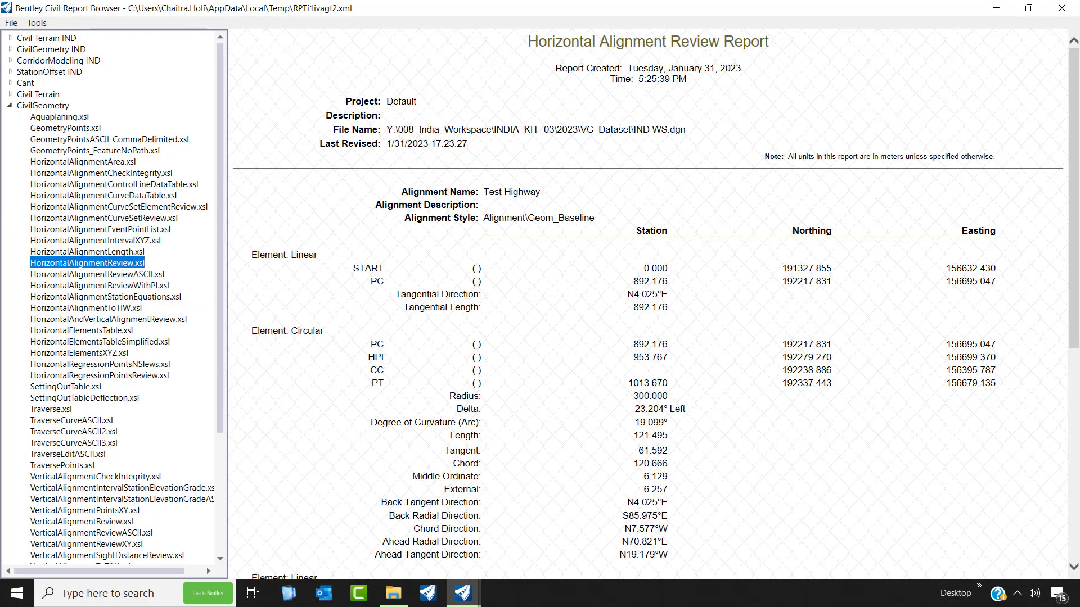
Step: View the Horizontal - Curve Data Table and Horizontal - NE Curveset Data reports from the CivilGeometry IND collection
{"action": "left_click", "coordinate": [12, 104]}
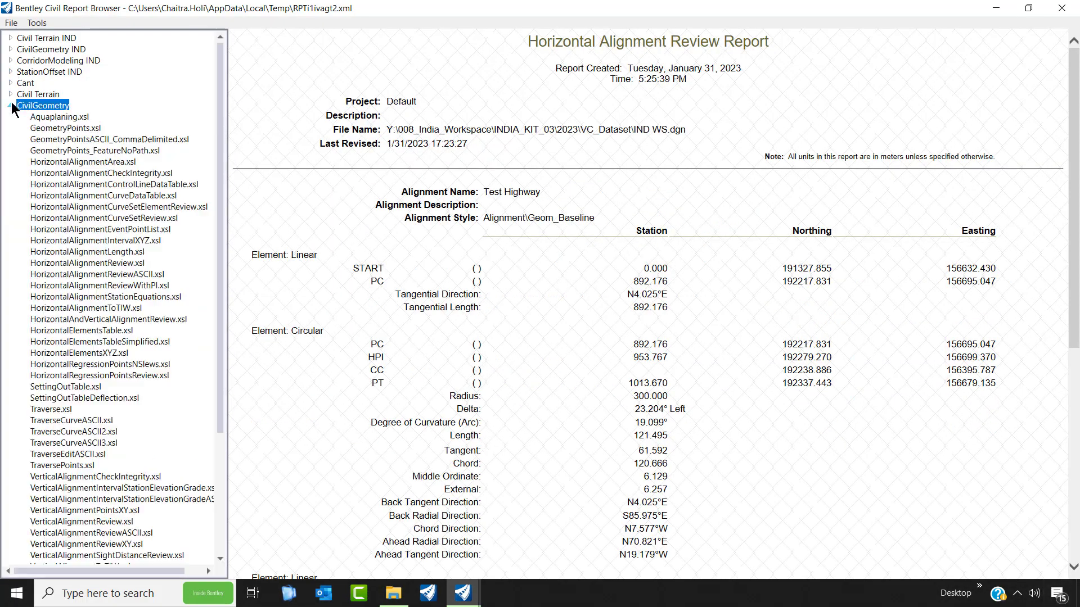
{"action": "left_click", "coordinate": [11, 105]}
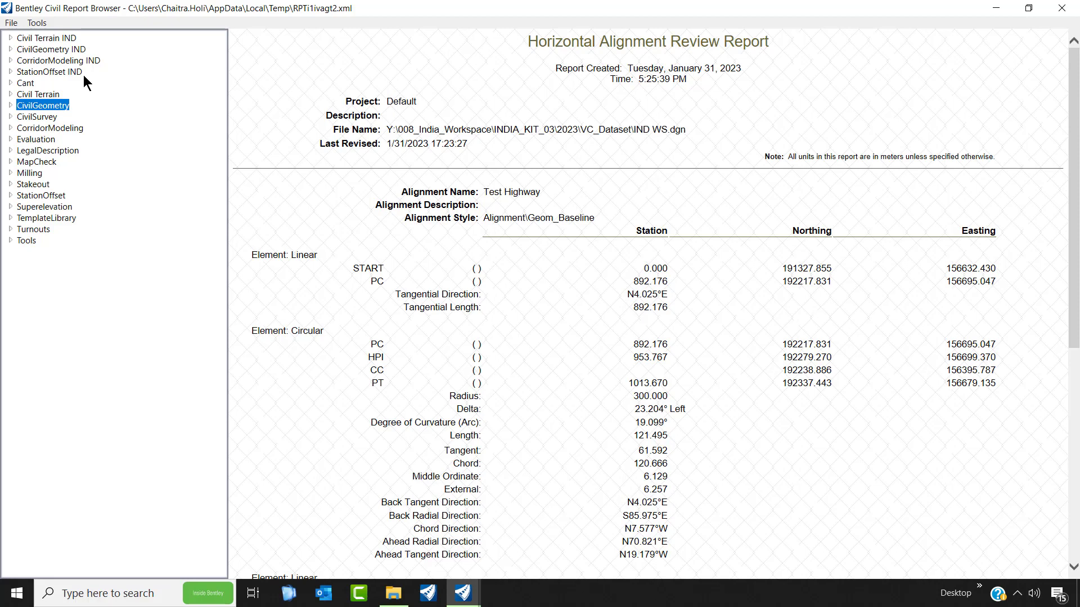
{"action": "left_click", "coordinate": [11, 50]}
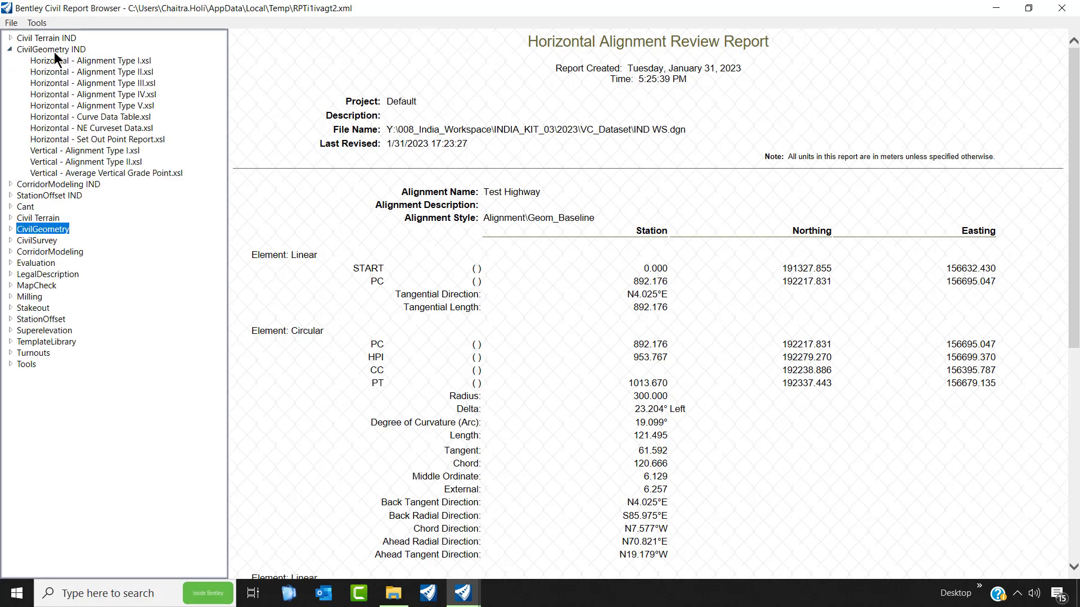
{"action": "left_click", "coordinate": [113, 117]}
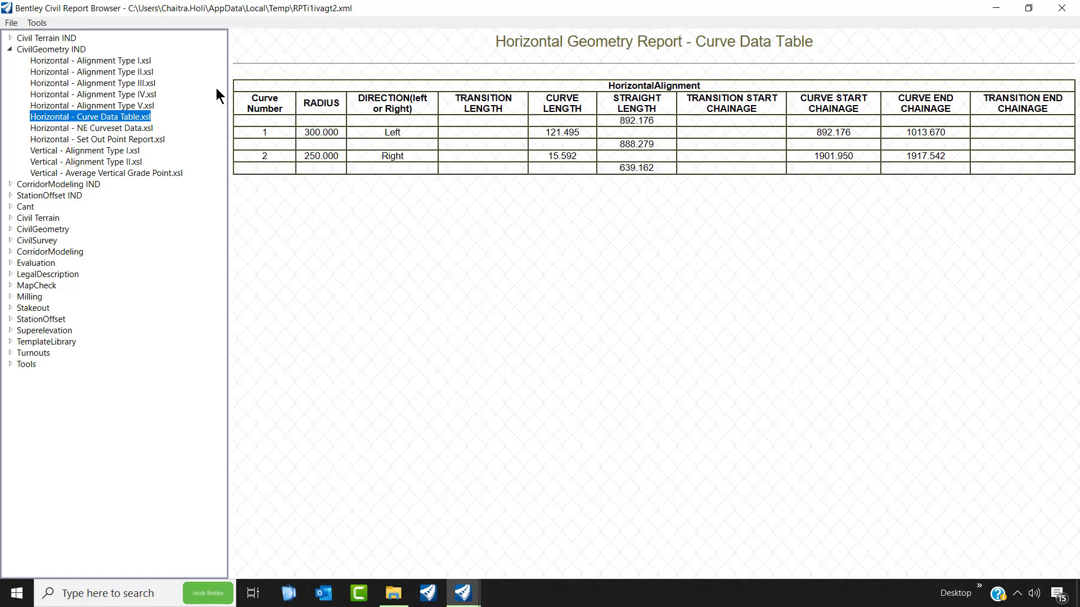
{"action": "left_click", "coordinate": [109, 128]}
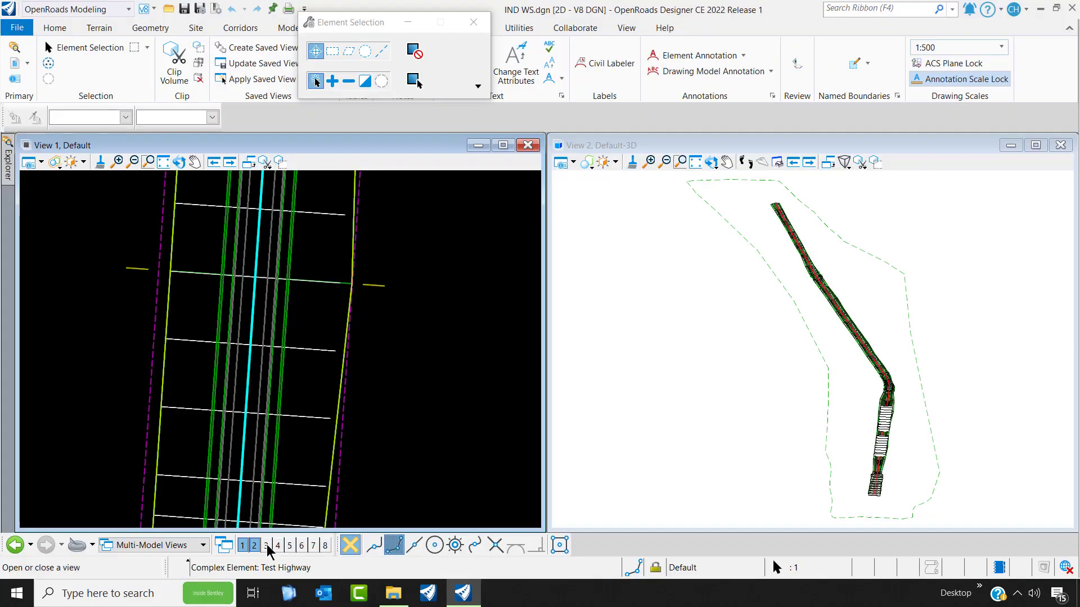
Step: Open View 3 and display the Test Highway profile model in it
{"action": "left_click", "coordinate": [266, 545]}
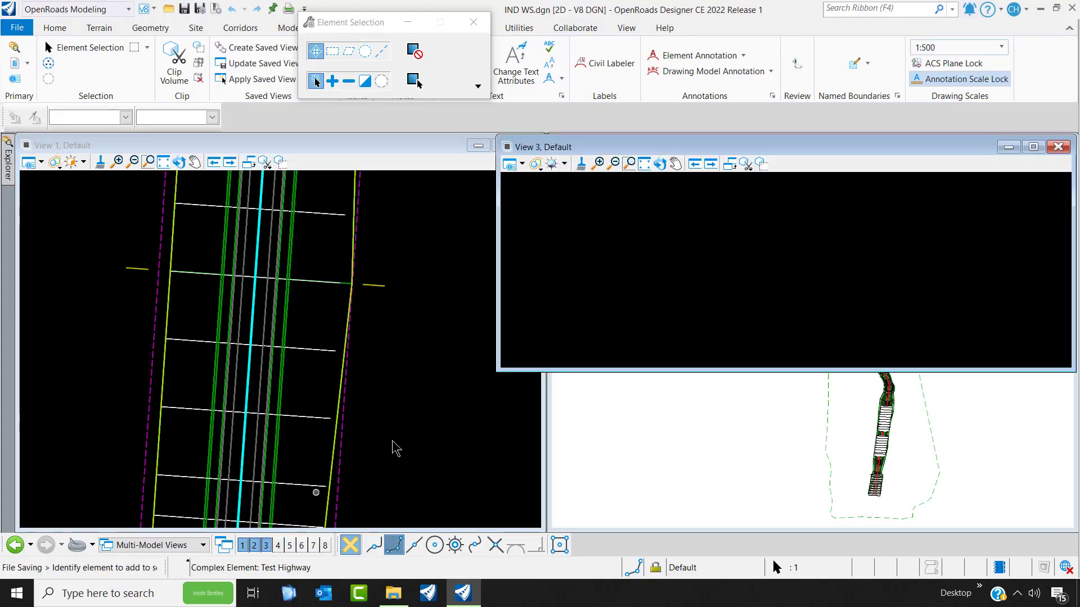
{"action": "mouse_move", "coordinate": [260, 316]}
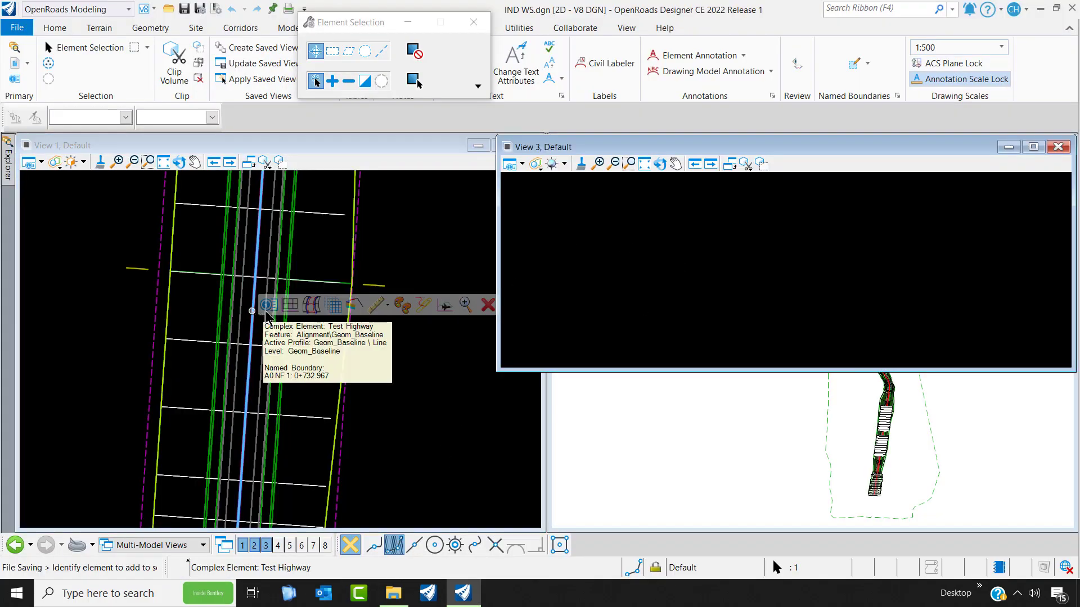
{"action": "left_click", "coordinate": [290, 305]}
{"action": "left_click", "coordinate": [626, 264]}
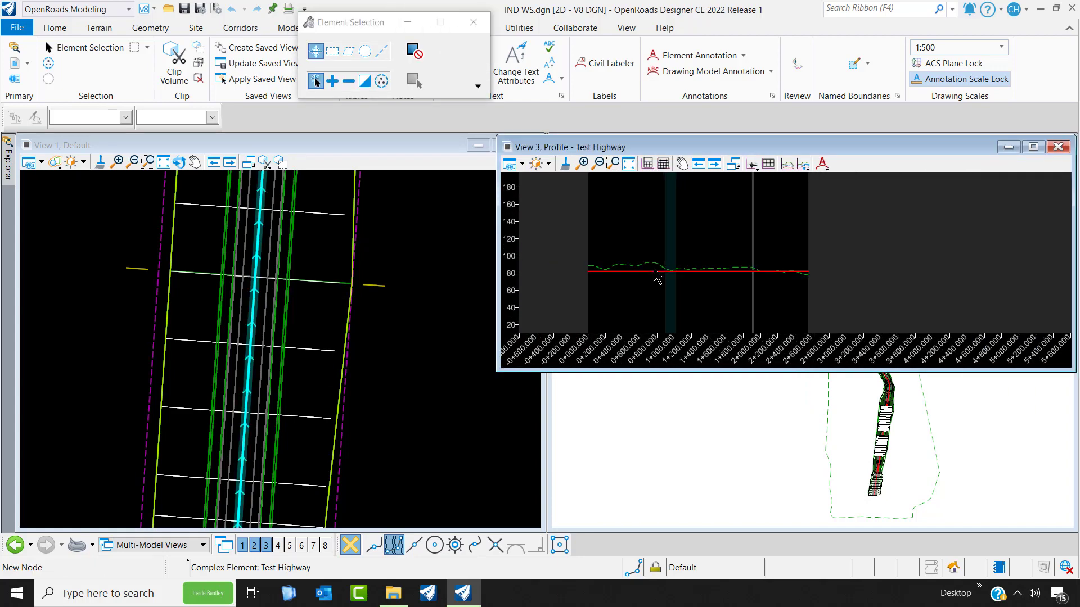
{"action": "scroll", "coordinate": [655, 276], "scroll_direction": "up", "scroll_amount": 2}
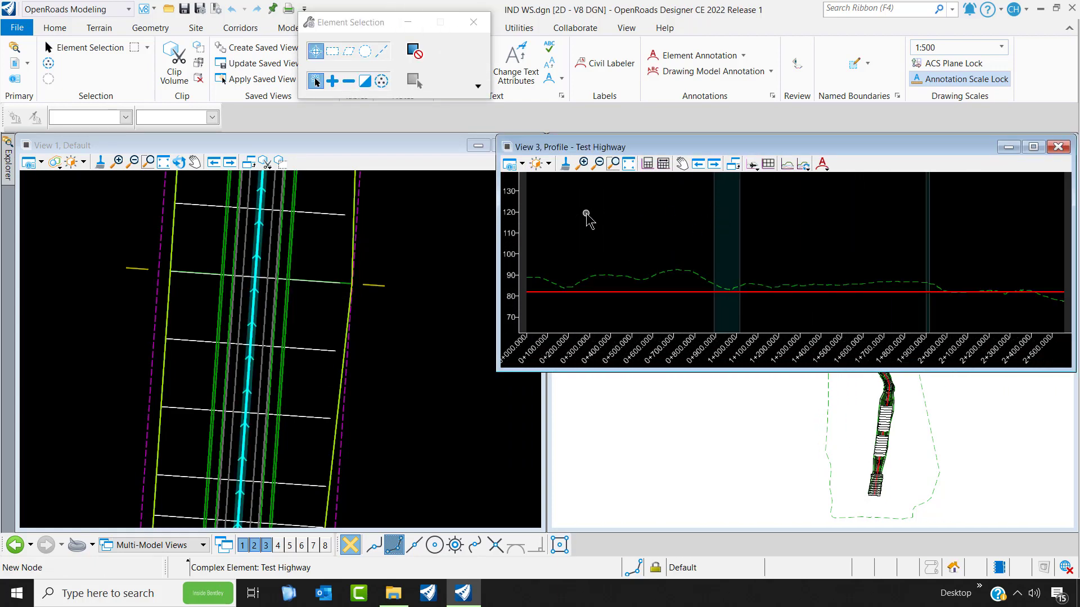
Step: Start a complex profile by VPI in the Test Highway profile view at about station 20.6, elevation 89, with the first VPI at about station 664, elevation 102
{"action": "scroll", "coordinate": [588, 220], "scroll_direction": "down", "scroll_amount": 2}
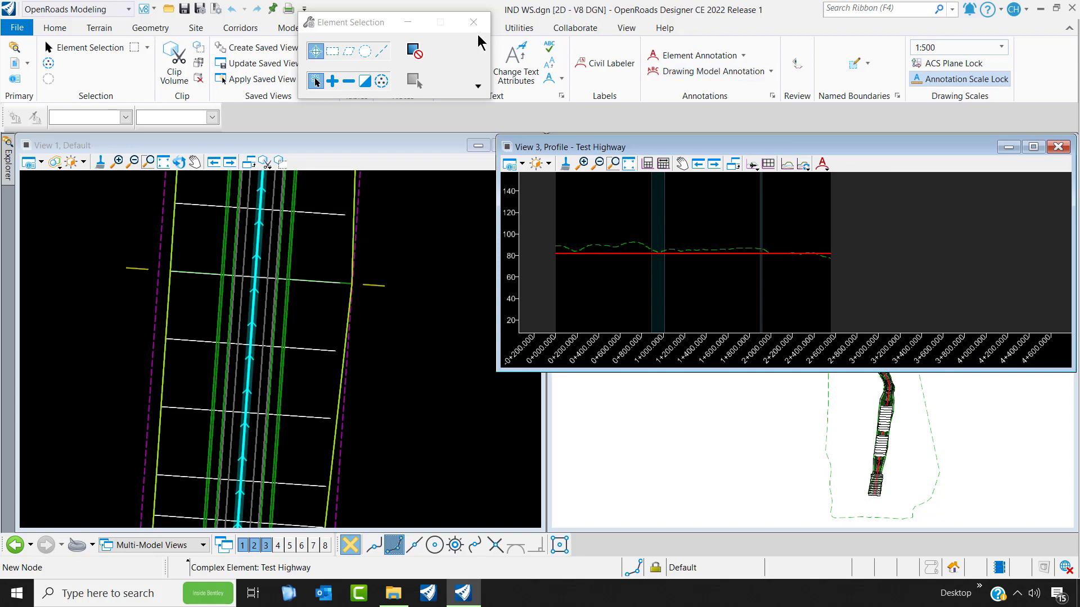
{"action": "left_click", "coordinate": [474, 22]}
{"action": "left_click", "coordinate": [53, 28]}
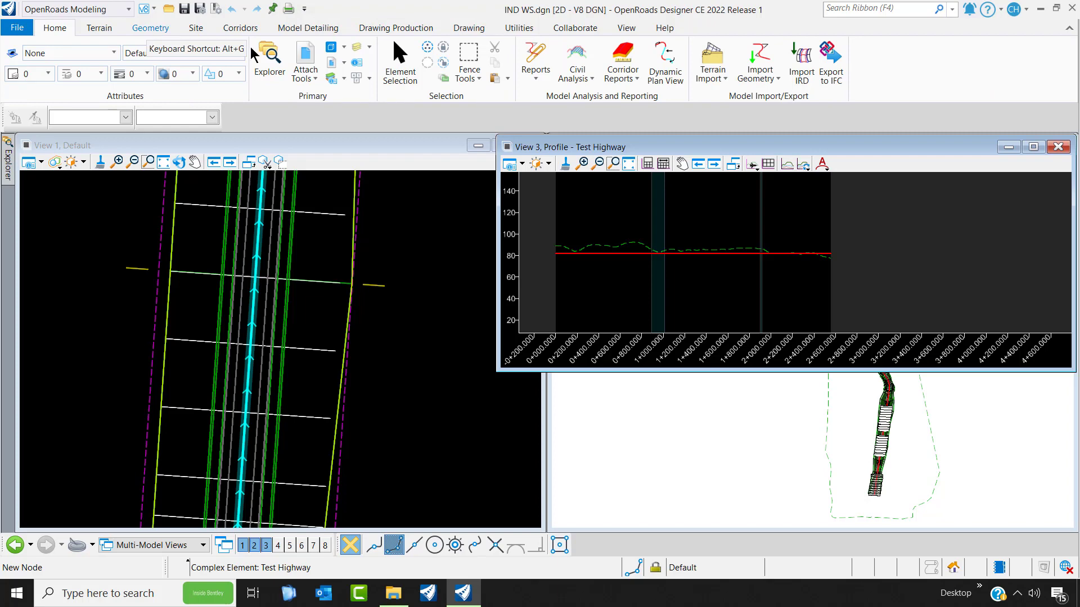
{"action": "left_click", "coordinate": [149, 31]}
{"action": "left_click", "coordinate": [827, 63]}
{"action": "left_click", "coordinate": [825, 99]}
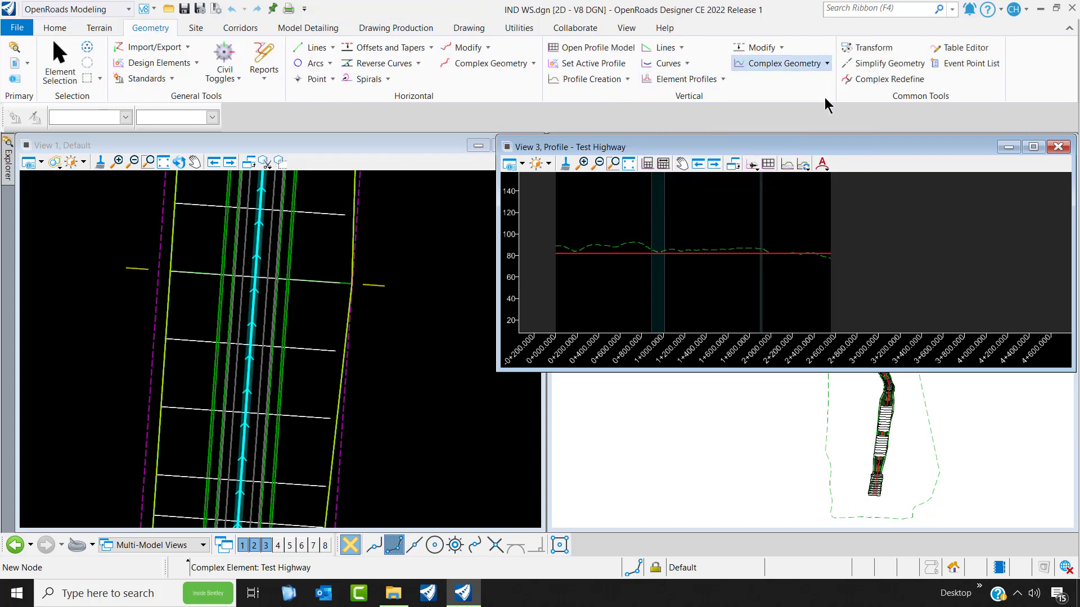
{"action": "scroll", "coordinate": [546, 234], "scroll_direction": "up", "scroll_amount": 2}
{"action": "left_click", "coordinate": [563, 253]}
{"action": "left_click", "coordinate": [673, 232]}
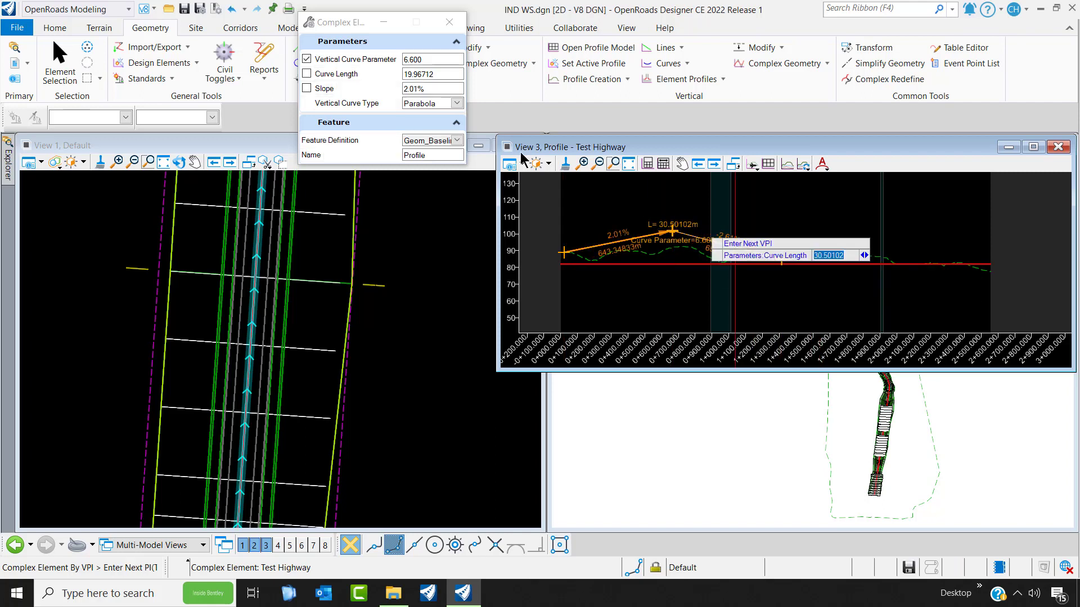
Step: Set the vertical curve length to 100 m, place a second VPI just past station 1+300, and finish the profile at the far end of the terrain
{"action": "left_click", "coordinate": [418, 73]}
{"action": "type", "text": "100"}
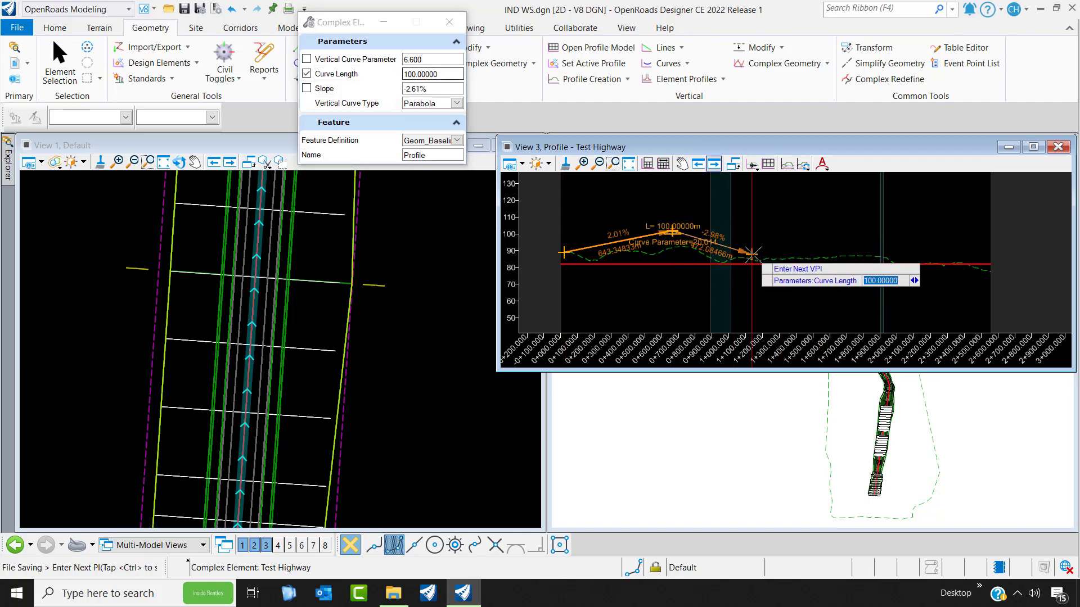
{"action": "left_click", "coordinate": [784, 271]}
{"action": "left_click", "coordinate": [992, 272]}
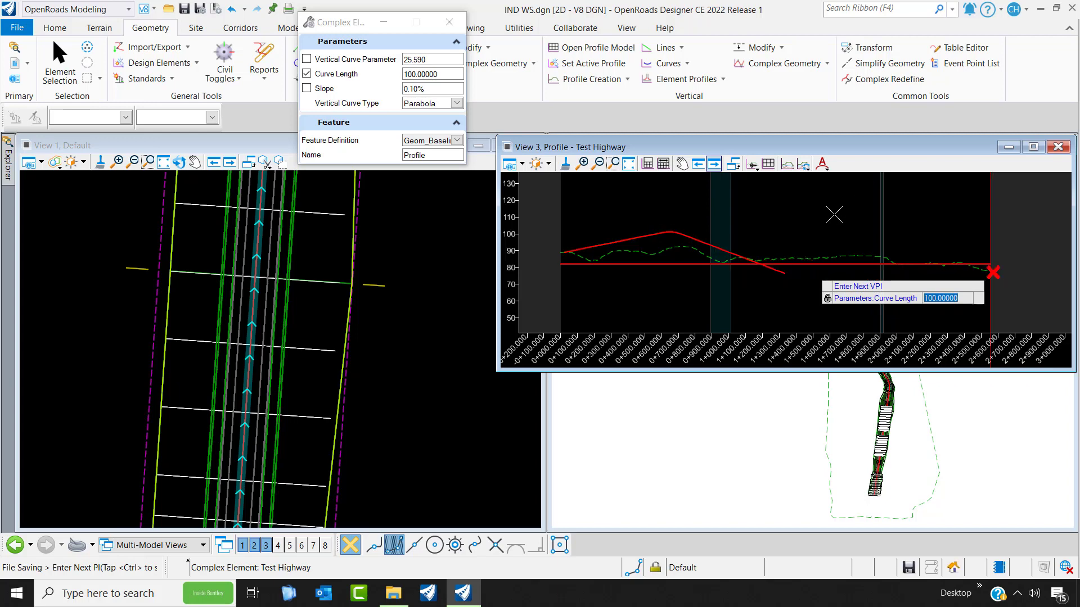
{"action": "right_click", "coordinate": [795, 210]}
Step: Make the newly drawn vertical profile the active profile of the Test Highway alignment
{"action": "left_click", "coordinate": [692, 238]}
{"action": "mouse_move", "coordinate": [691, 239]}
{"action": "left_click", "coordinate": [730, 232]}
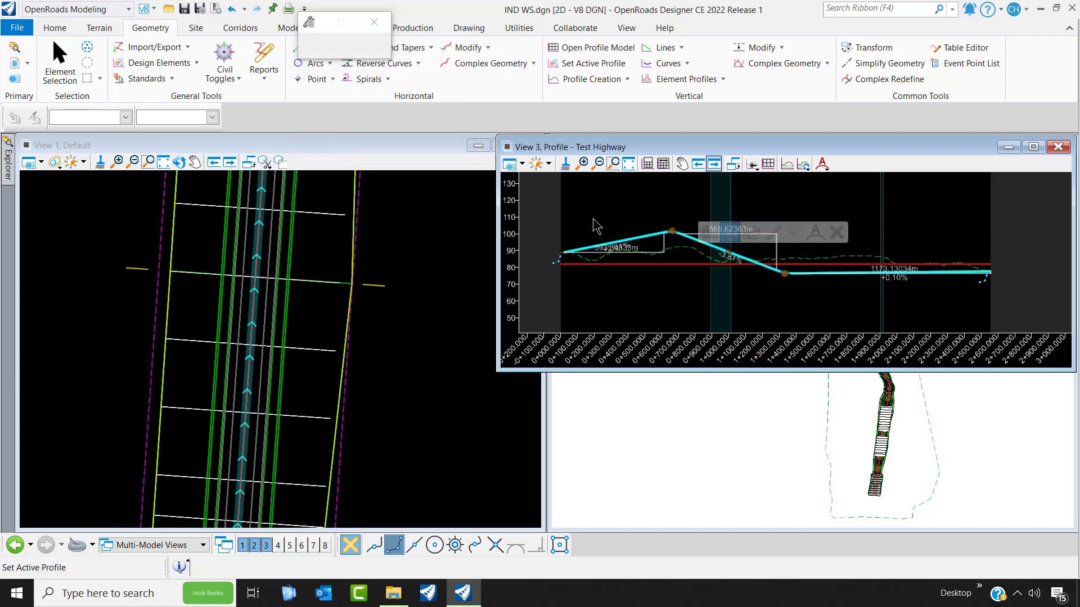
Step: Generate a profile report for the active profile, view Vertical - Alignment Type II from the CivilGeometry IND collection, and close the report browser
{"action": "left_click", "coordinate": [700, 247]}
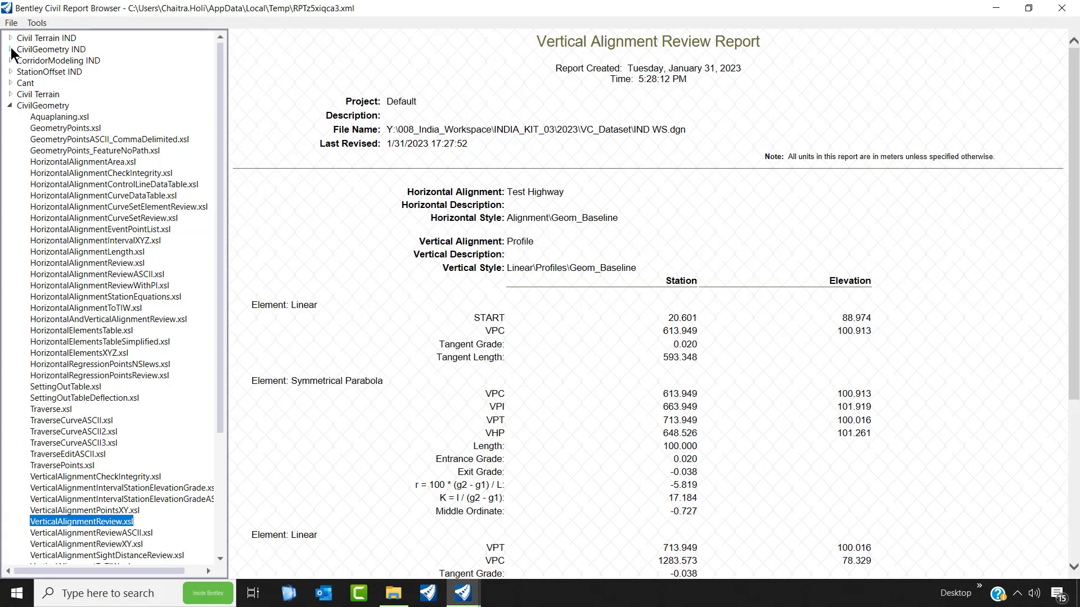
{"action": "left_click", "coordinate": [10, 49]}
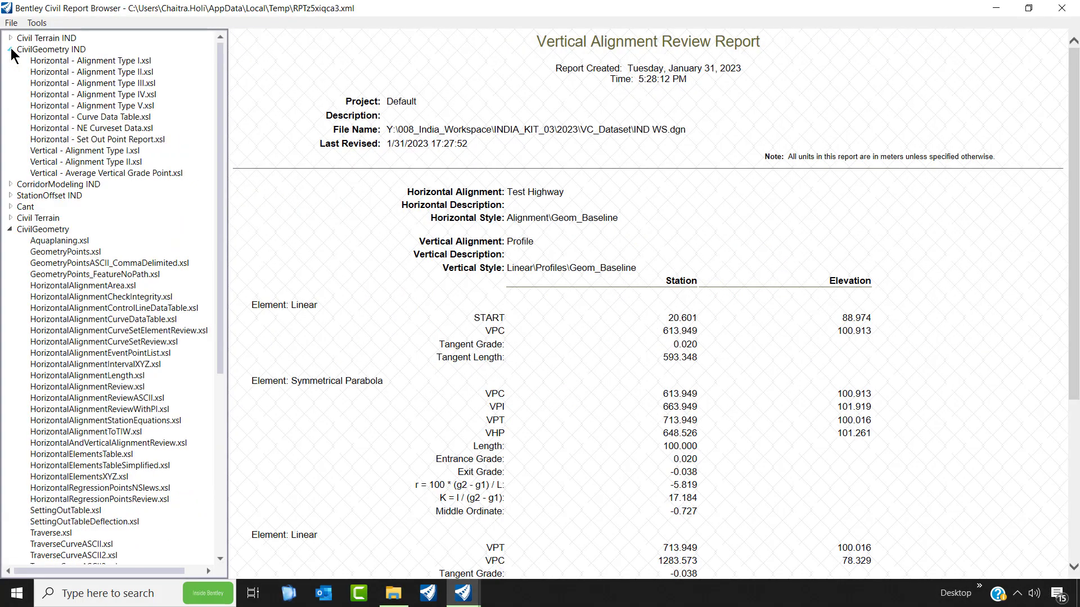
{"action": "left_click", "coordinate": [114, 162]}
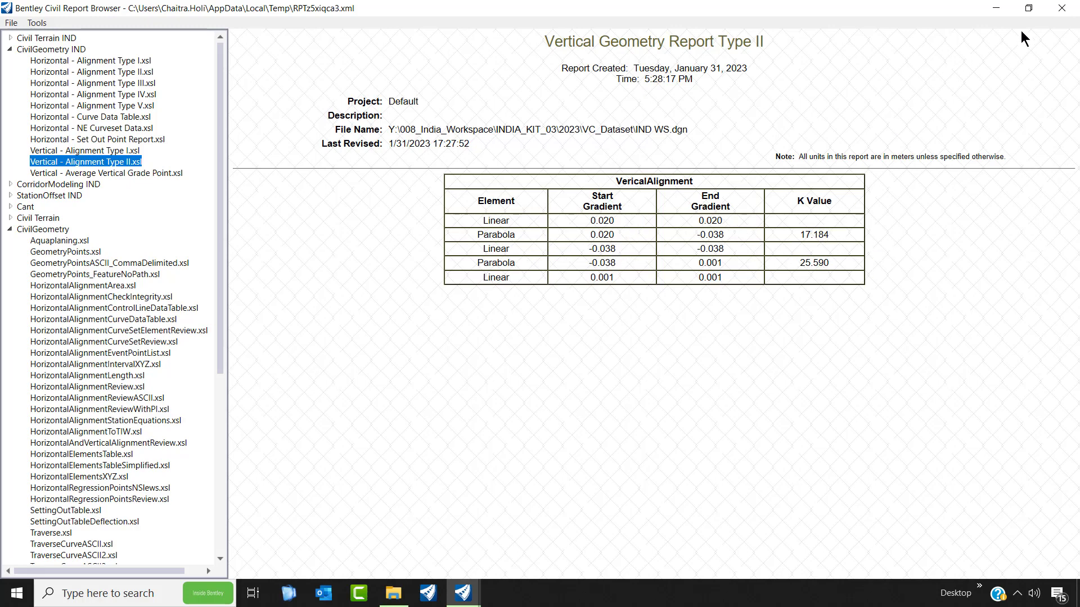
{"action": "left_click", "coordinate": [1062, 7]}
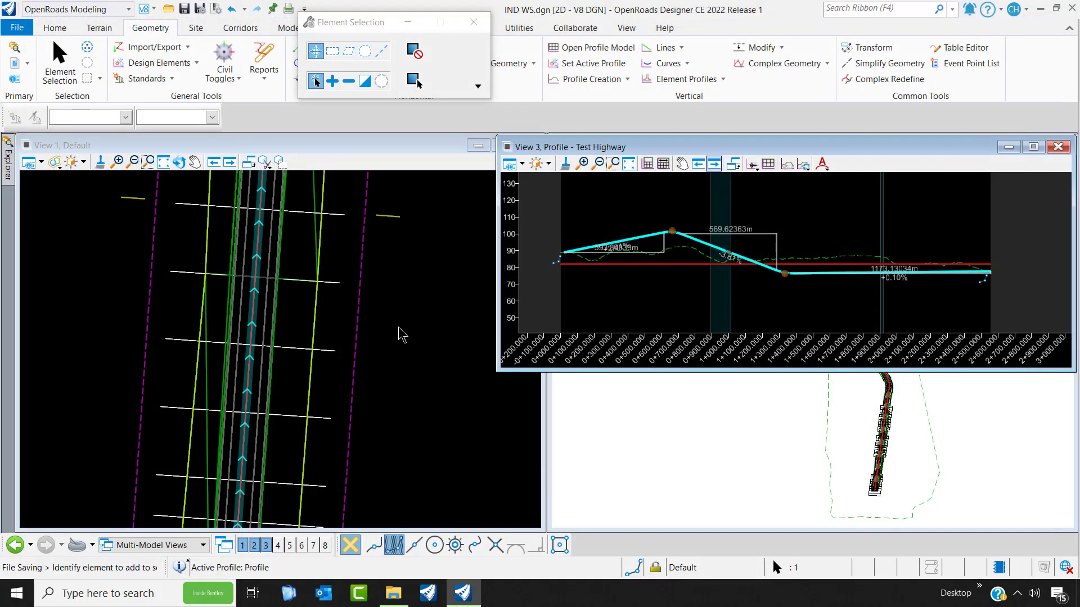
{"action": "left_click", "coordinate": [398, 328]}
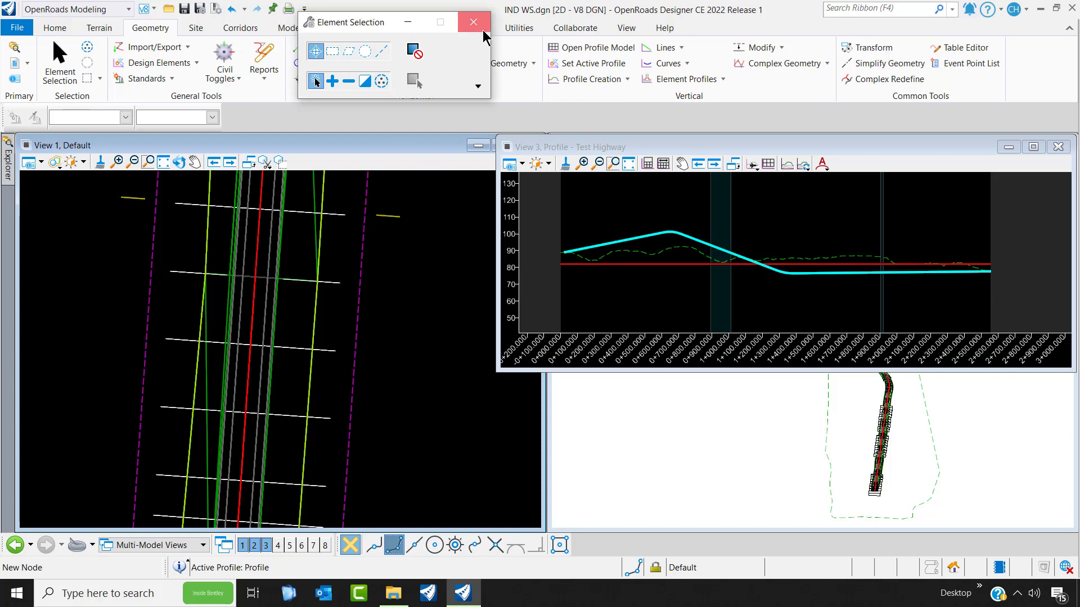
Step: Generate a Cross Section Report for the A0 Framed named boundary group, using Top as the features option
{"action": "left_click", "coordinate": [473, 22]}
{"action": "left_click", "coordinate": [50, 29]}
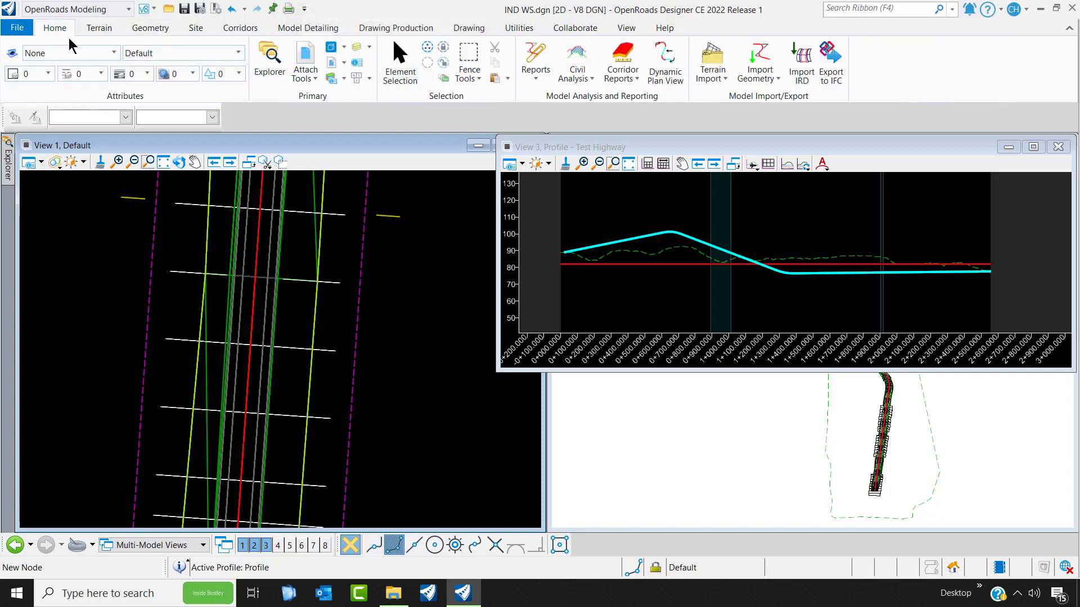
{"action": "left_click", "coordinate": [588, 81]}
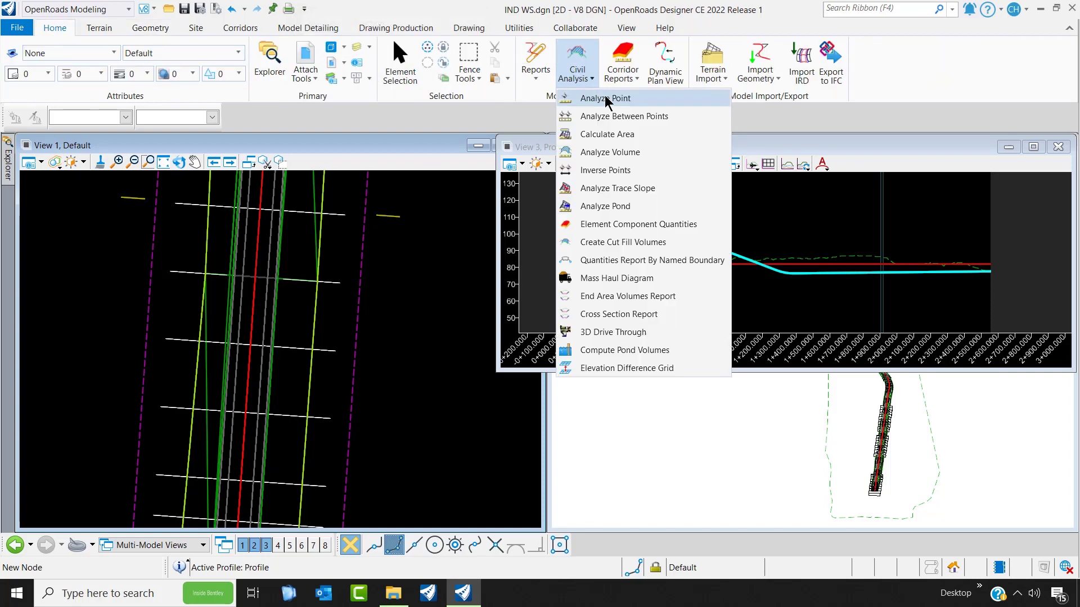
{"action": "left_click", "coordinate": [650, 316]}
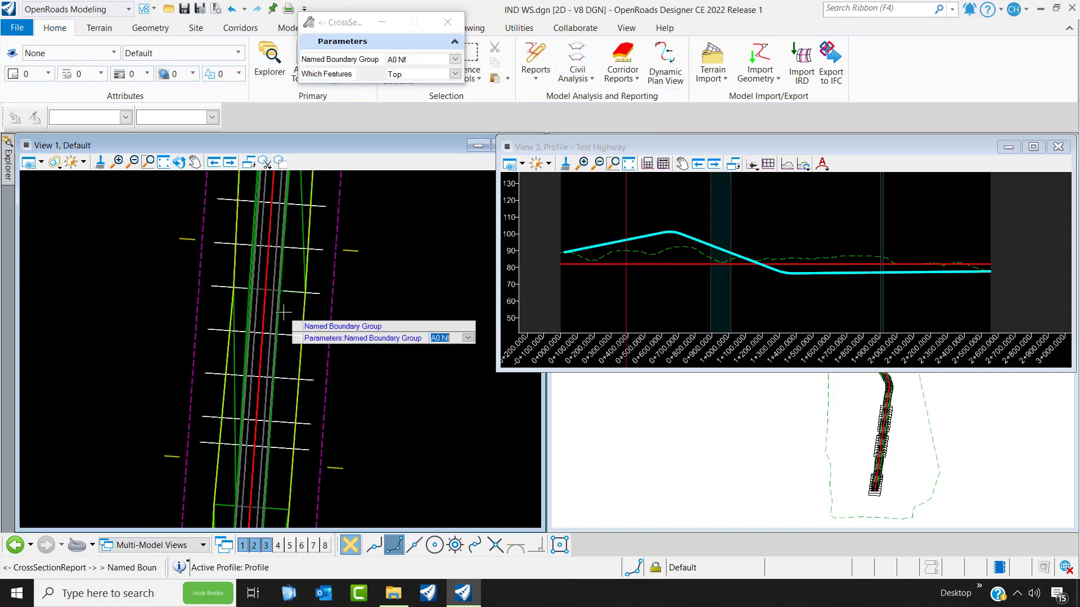
{"action": "scroll", "coordinate": [283, 312], "scroll_direction": "down", "scroll_amount": 4}
{"action": "scroll", "coordinate": [273, 433], "scroll_direction": "up", "scroll_amount": 5}
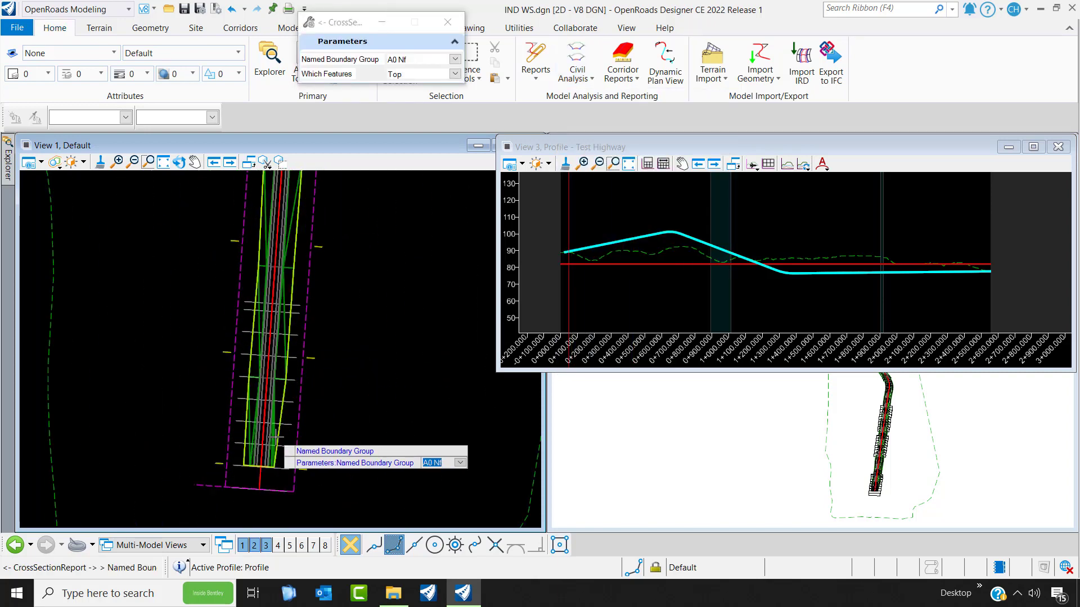
{"action": "key", "text": "alt+Down"}
{"action": "key", "text": "Up"}
{"action": "key", "text": "Up"}
{"action": "key", "text": "alt+Down"}
{"action": "key", "text": "alt+Up"}
{"action": "key", "text": "Down"}
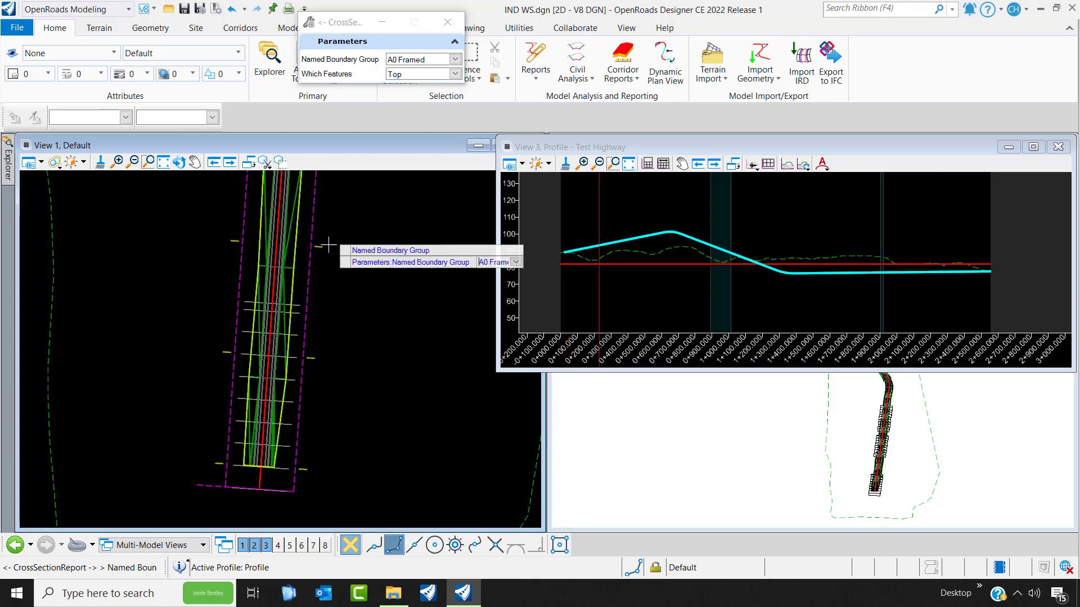
{"action": "key", "text": "Return"}
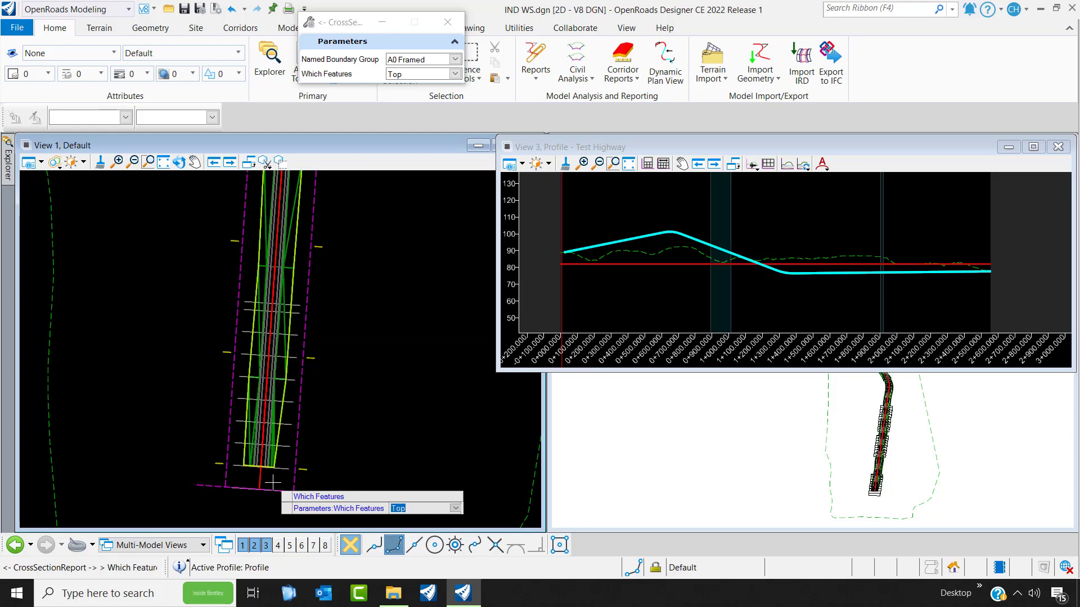
{"action": "key", "text": "Return"}
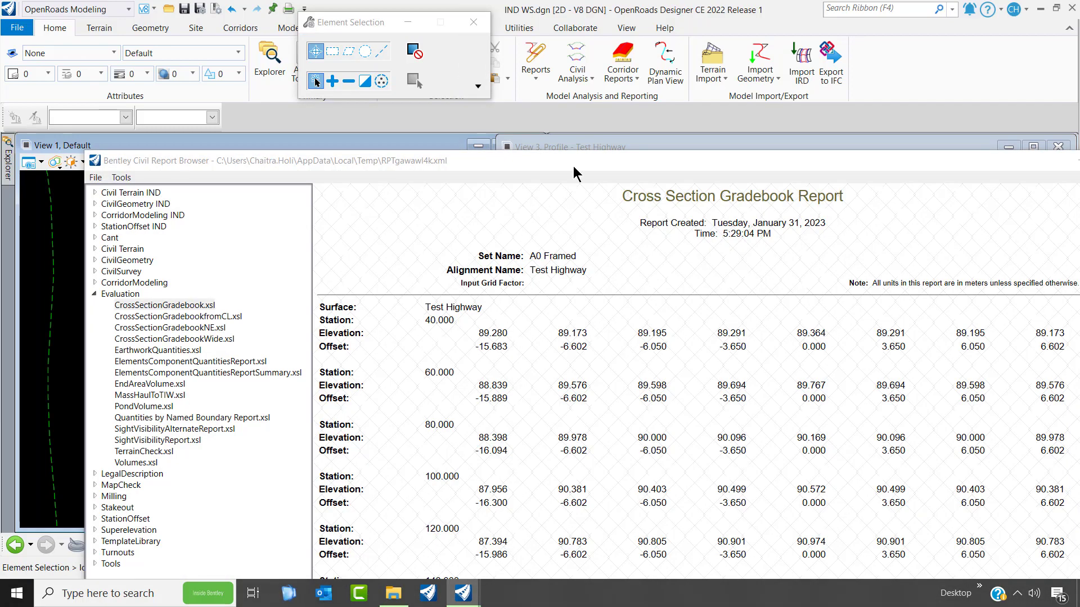
Step: Examine the elevations and offsets per station in the maximized Cross Section Gradebook report, and close the report browser
{"action": "double_click", "coordinate": [572, 167]}
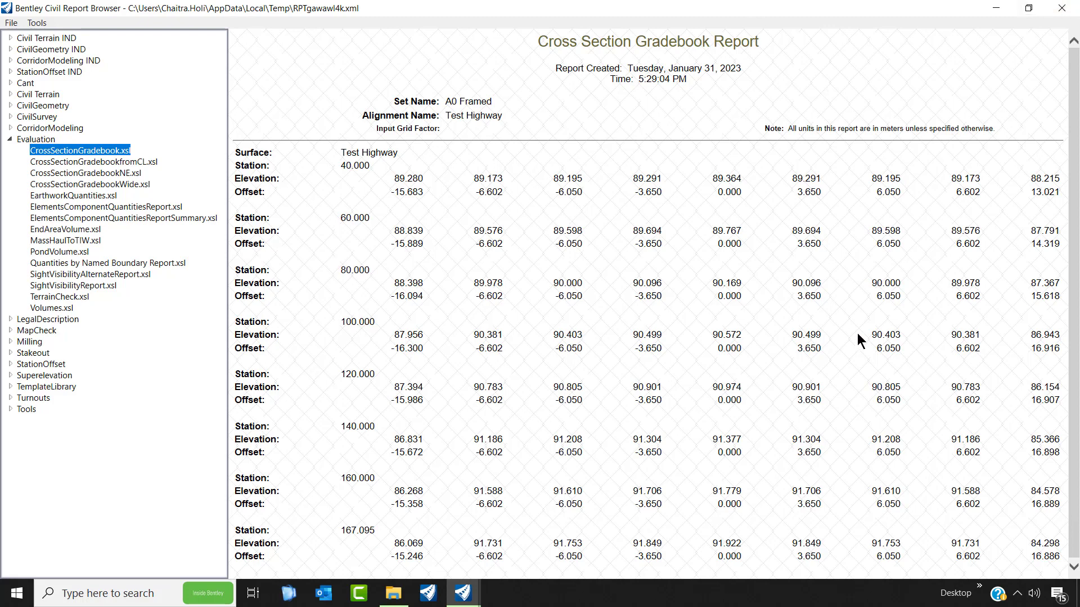
{"action": "scroll", "coordinate": [779, 337], "scroll_direction": "down", "scroll_amount": 1}
{"action": "left_click", "coordinate": [1059, 8]}
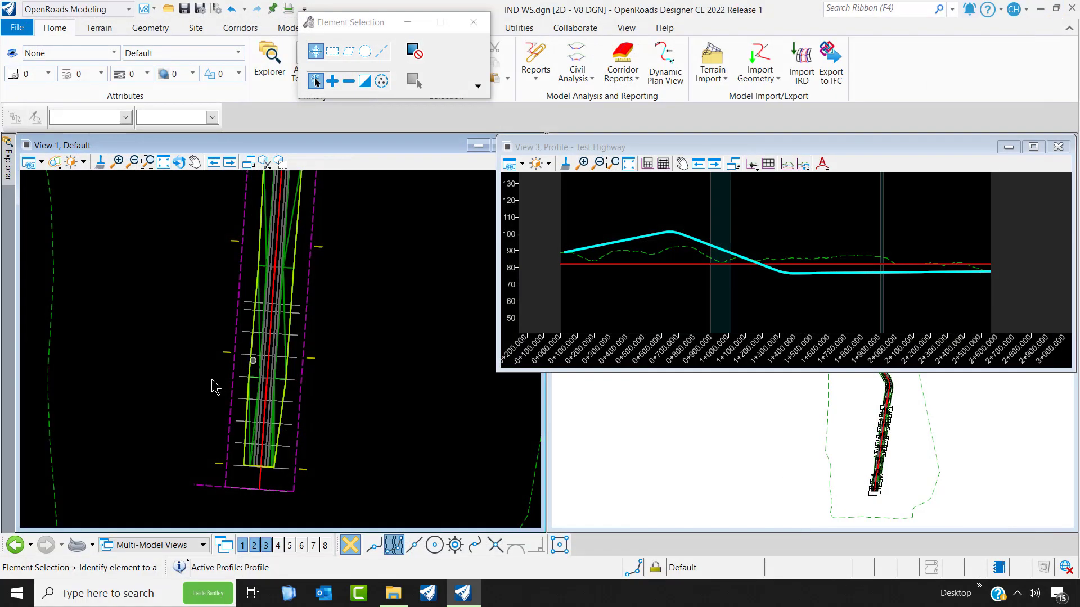